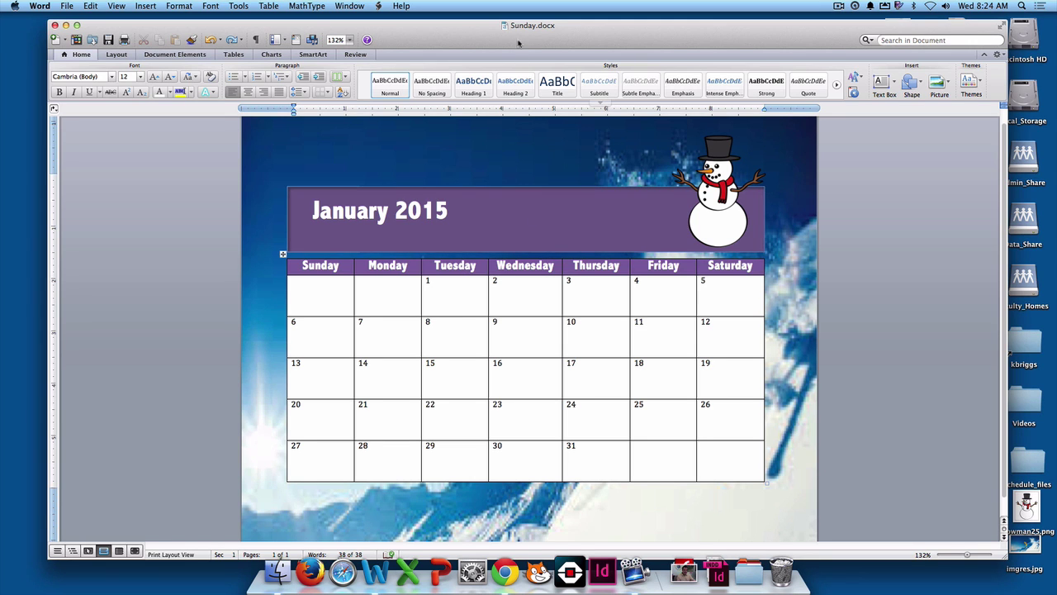
# - Create a new blank document, Document1, from the File menu
pyautogui.moveTo(518, 42); pyautogui.dragTo(510, 37)
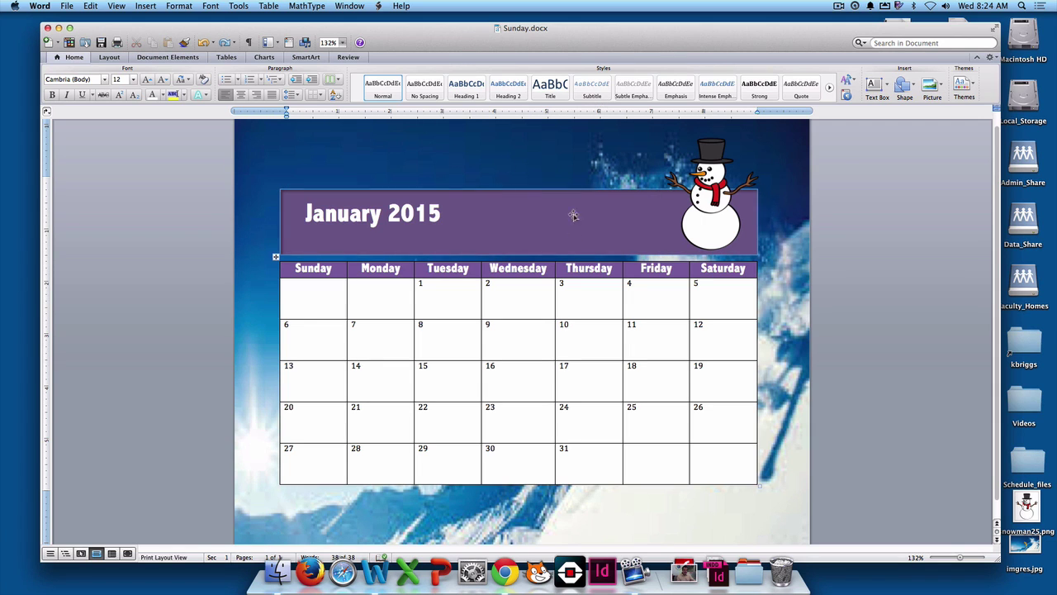
pyautogui.click(65, 6)
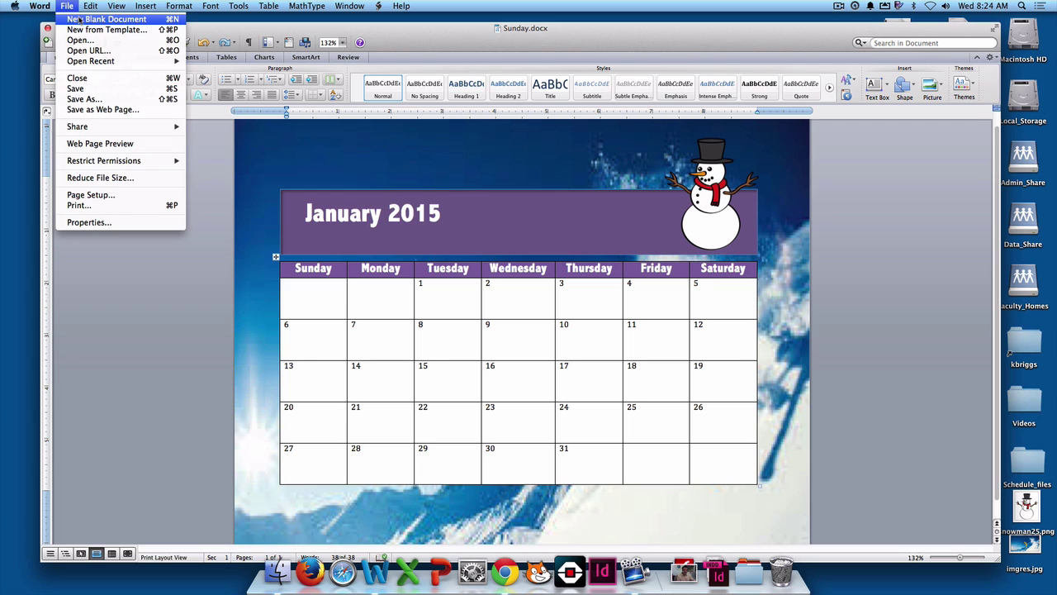
pyautogui.click(80, 18)
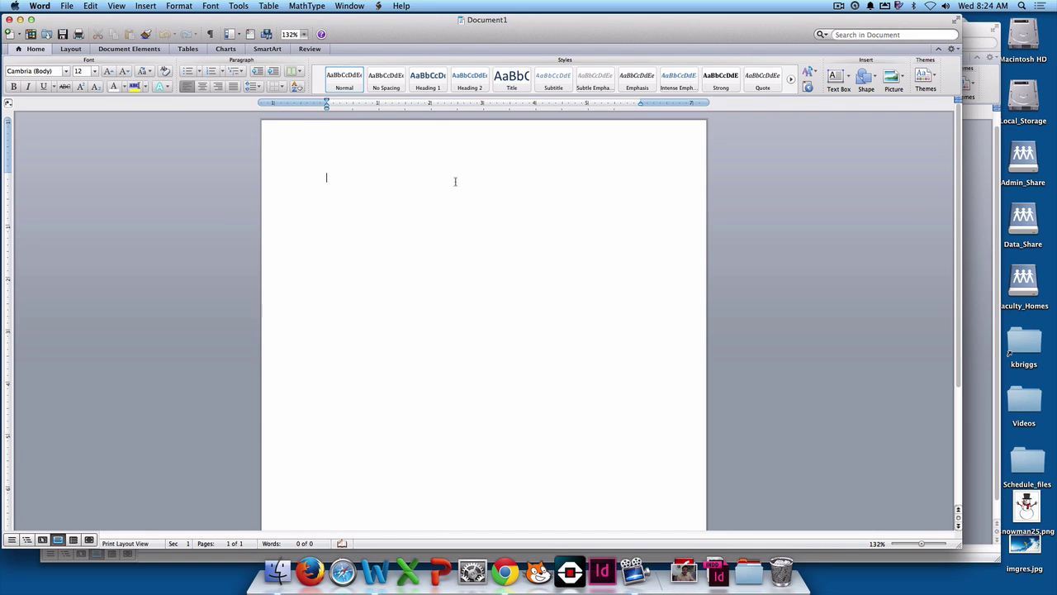
# - Switch Document1 to Print Layout and keep it in front of Sunday.docx
pyautogui.click(118, 6)
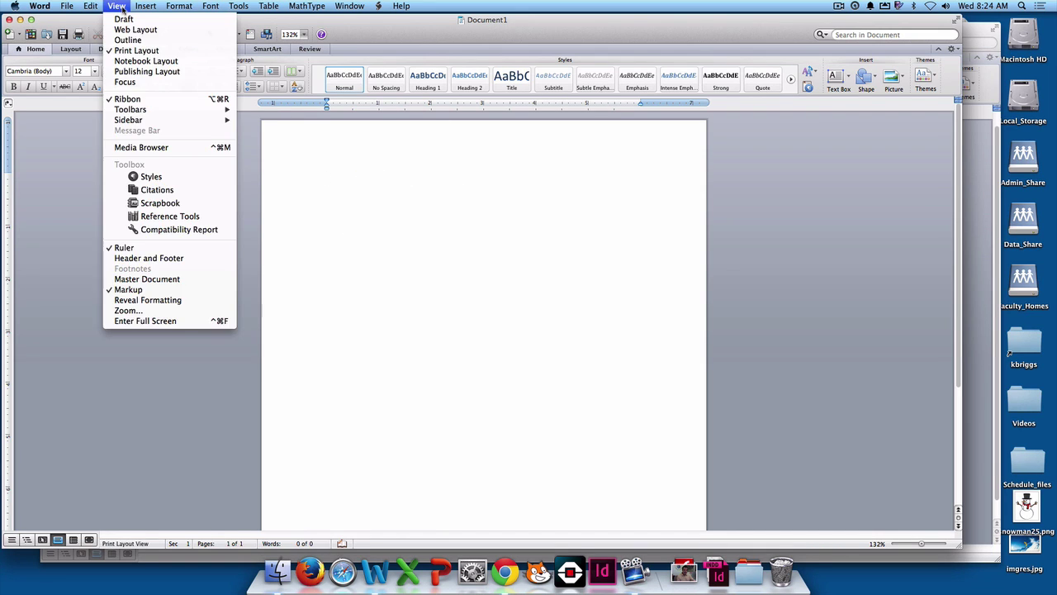
pyautogui.click(123, 51)
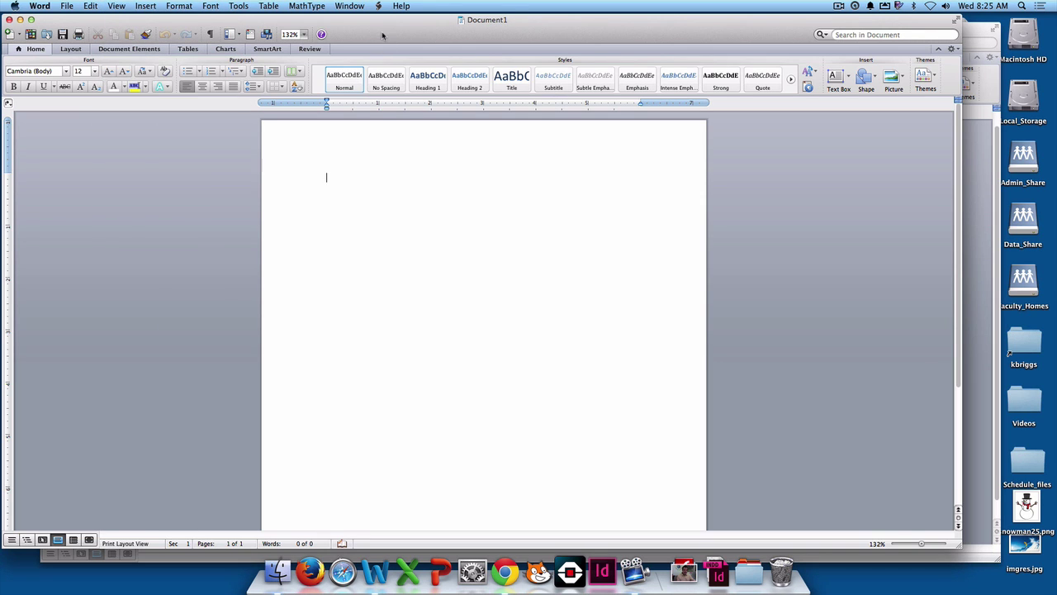
pyautogui.moveTo(384, 36); pyautogui.dragTo(402, 89)
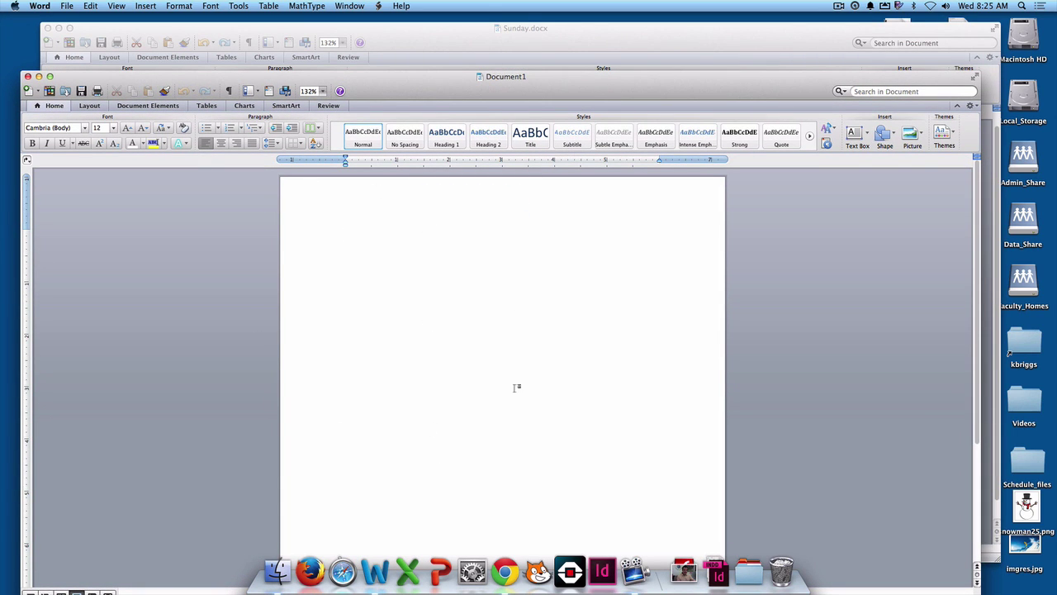
pyautogui.click(484, 46)
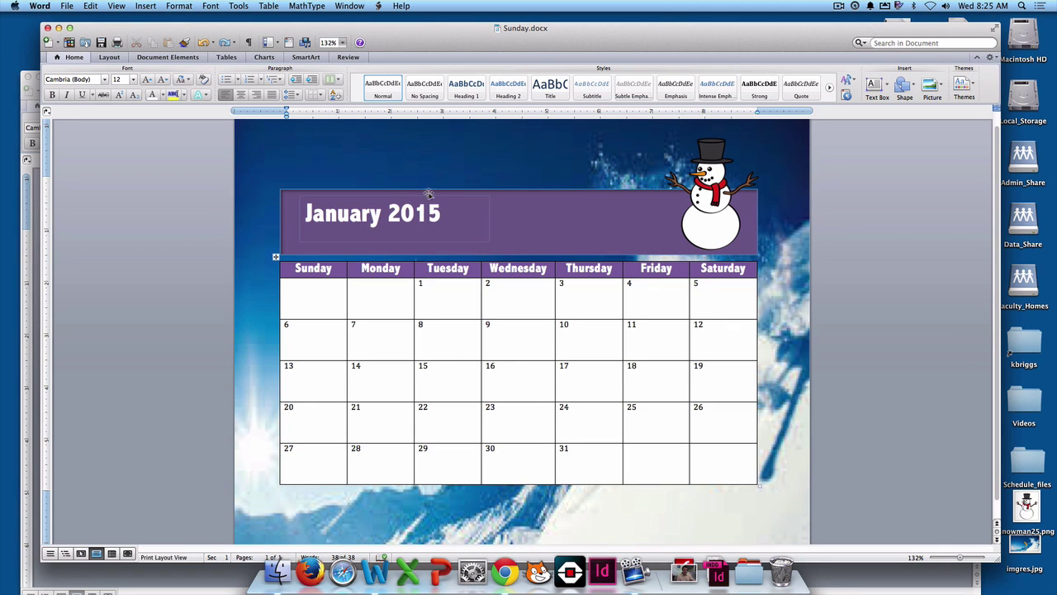
pyautogui.click(39, 180)
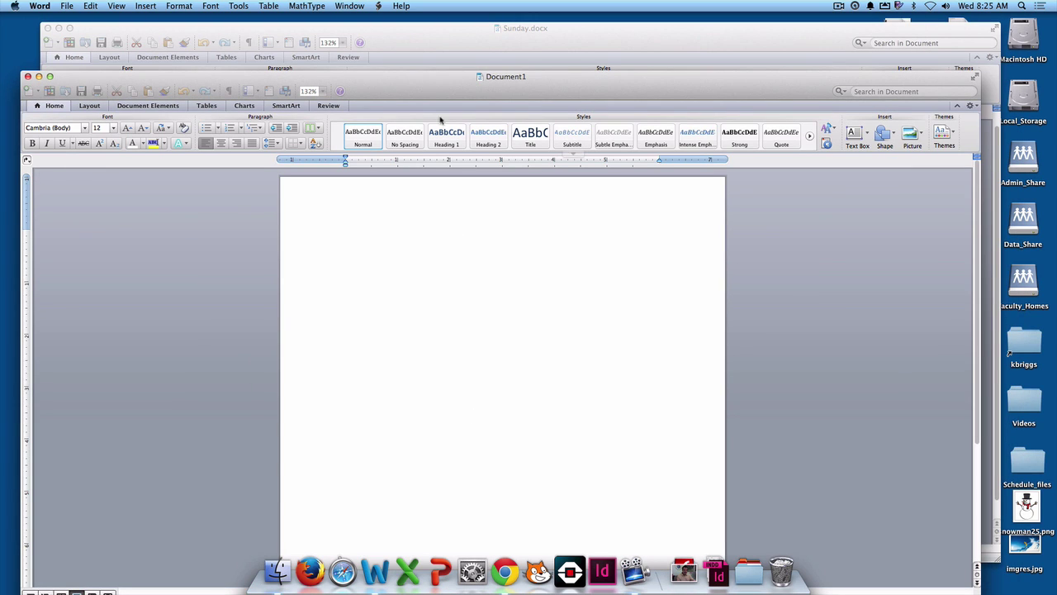
# - Set Document1's page orientation to Landscape in the Layout tab
pyautogui.moveTo(433, 76); pyautogui.dragTo(430, 40)
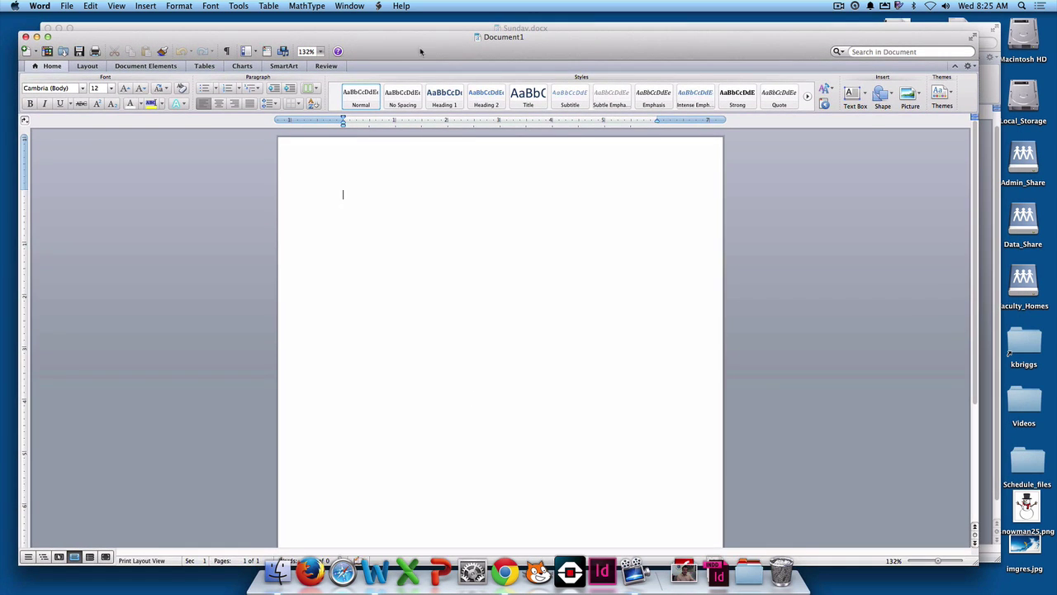
pyautogui.click(86, 66)
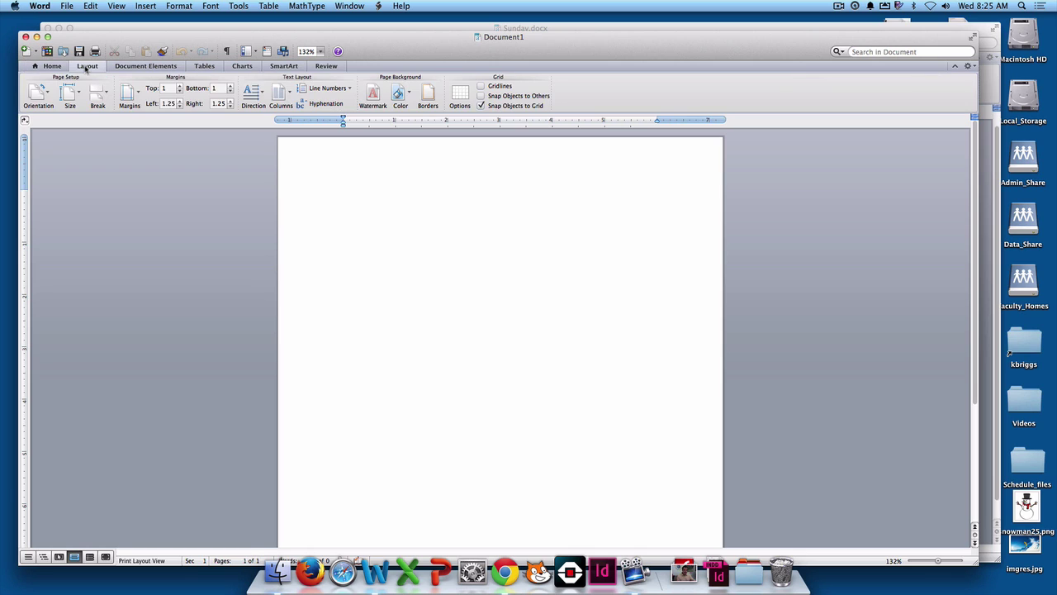
pyautogui.click(43, 91)
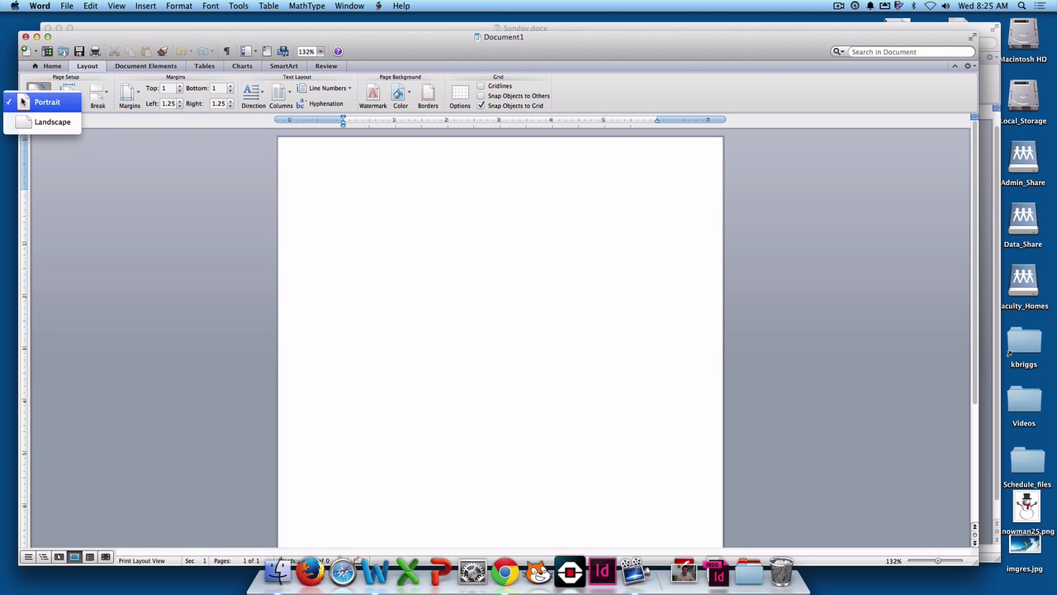
pyautogui.click(23, 122)
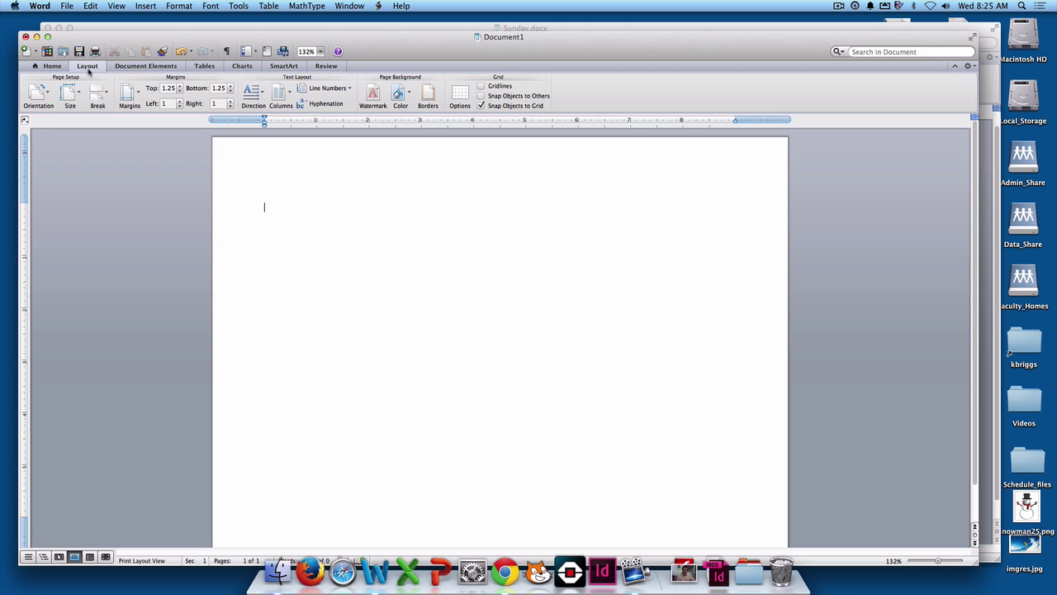
pyautogui.click(50, 66)
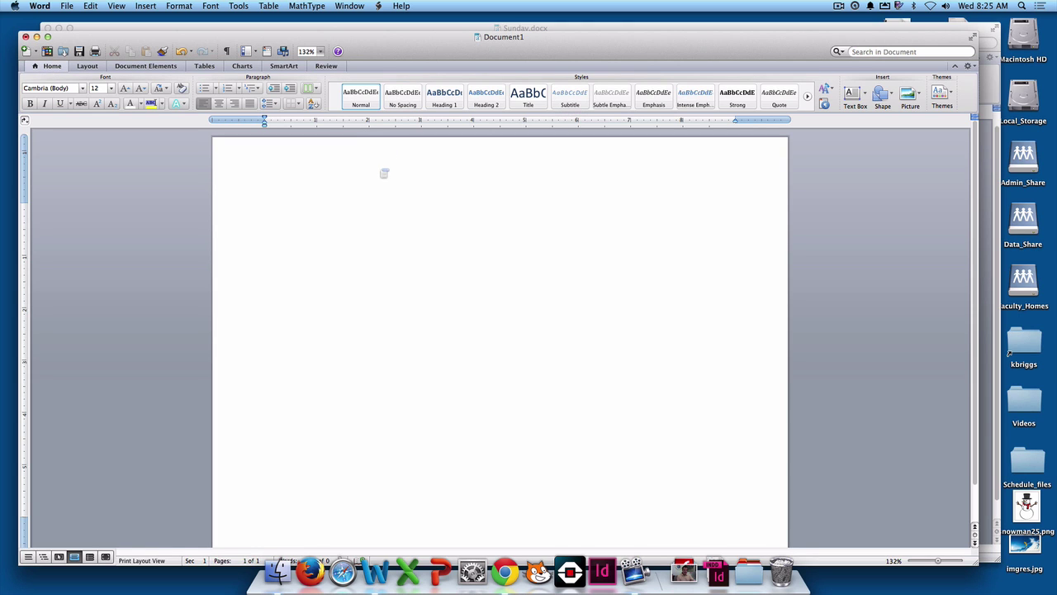
# - Glance at the Sunday.docx calendar and Chrome, then return to Word
pyautogui.moveTo(458, 39); pyautogui.dragTo(469, 63)
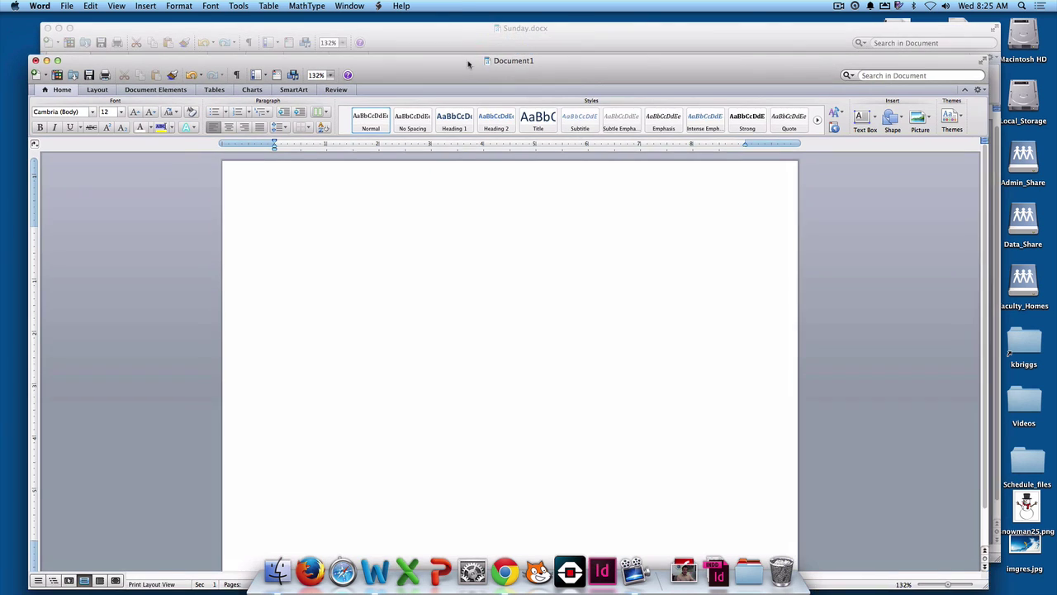
pyautogui.click(472, 28)
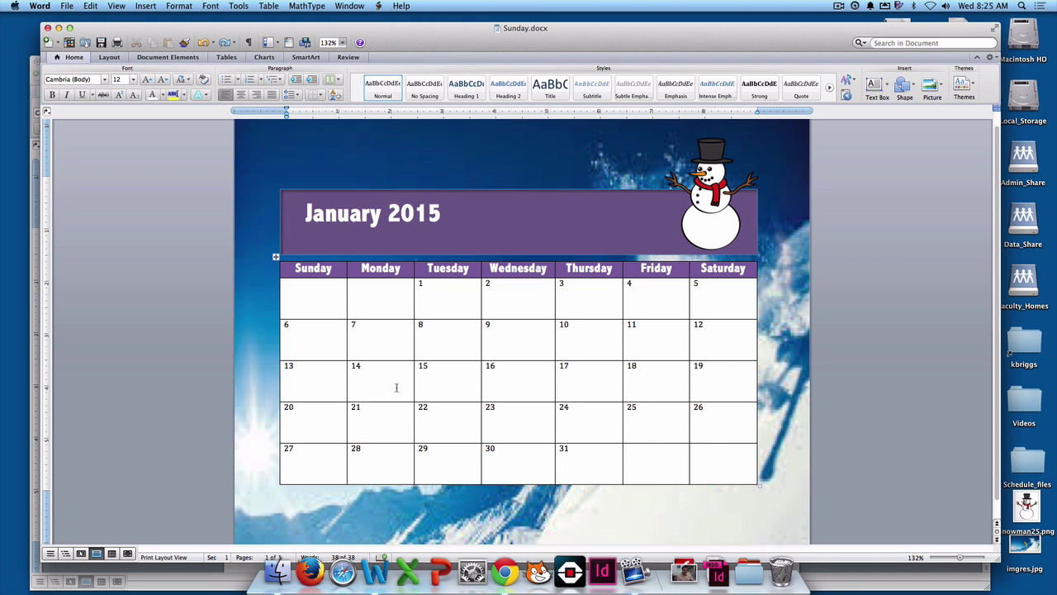
pyautogui.press('super+Tab')
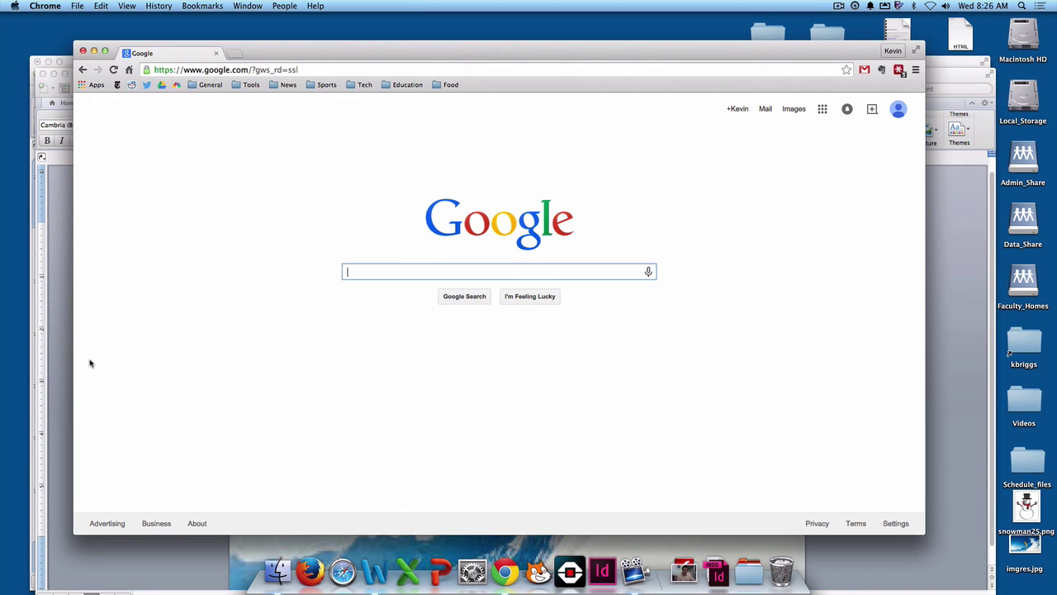
pyautogui.press('super+Tab')
pyautogui.press('super+Tab')
pyautogui.press('super+shift+Tab')
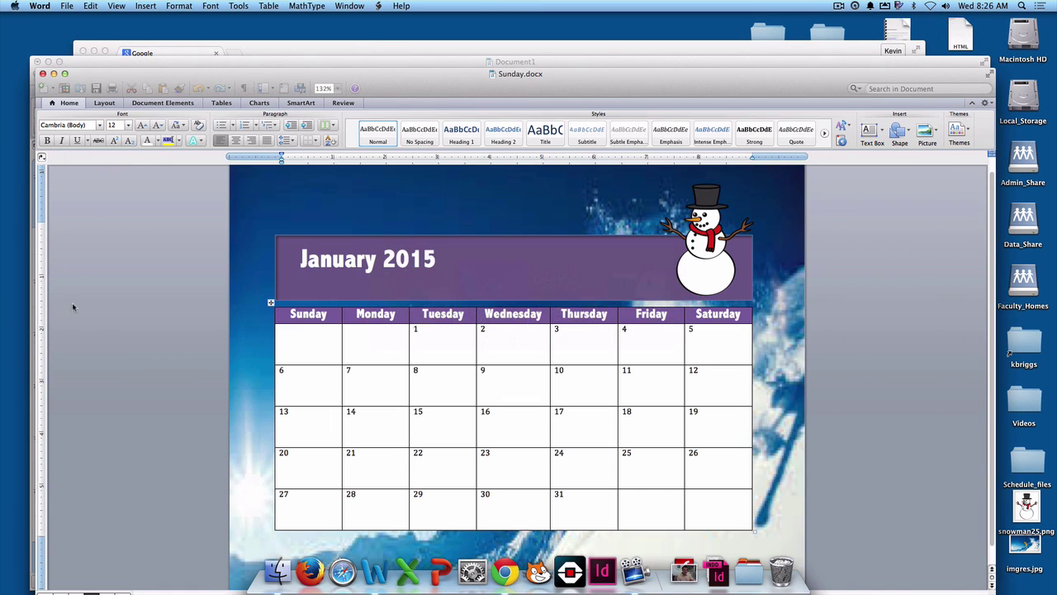
# - Bring Document1 to the front and open the Tables tab's table-size grid
pyautogui.click(221, 63)
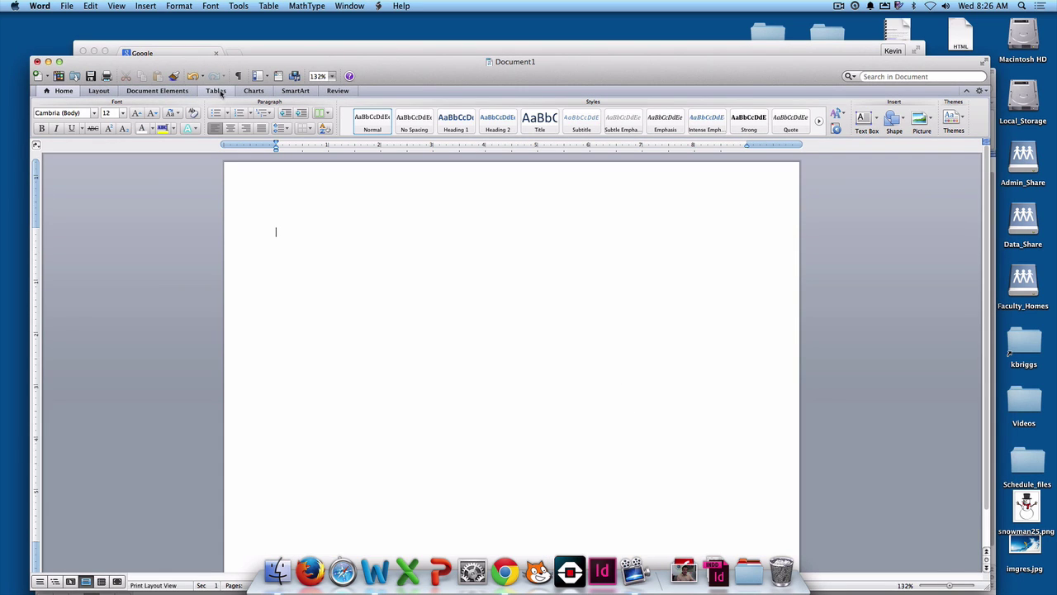
pyautogui.click(215, 91)
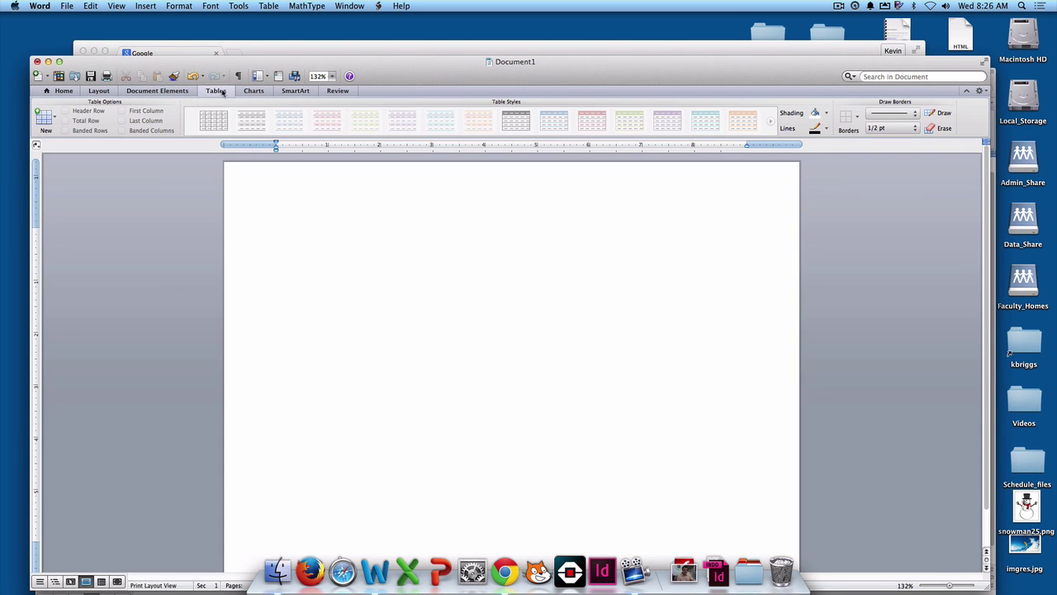
pyautogui.click(52, 118)
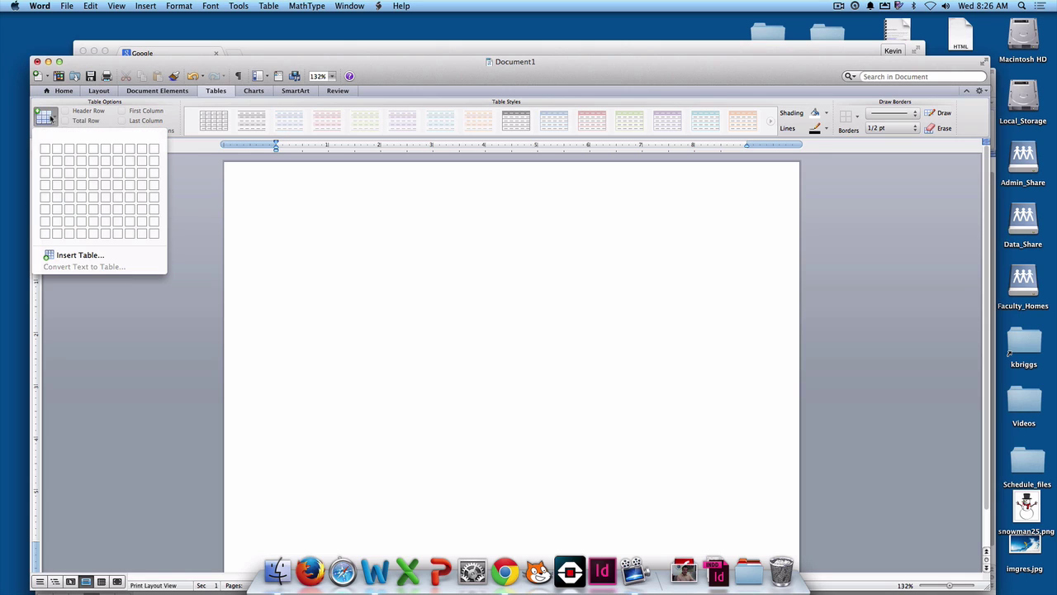
# - Insert a 7-column by 6-row table and move it further down the page
pyautogui.click(118, 210)
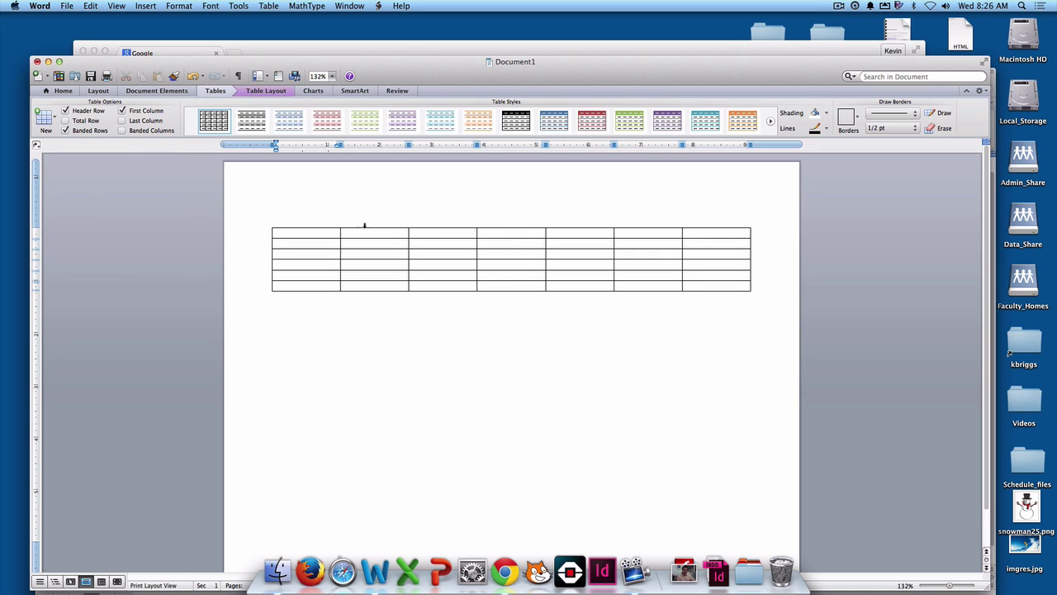
pyautogui.moveTo(266, 222); pyautogui.dragTo(267, 260)
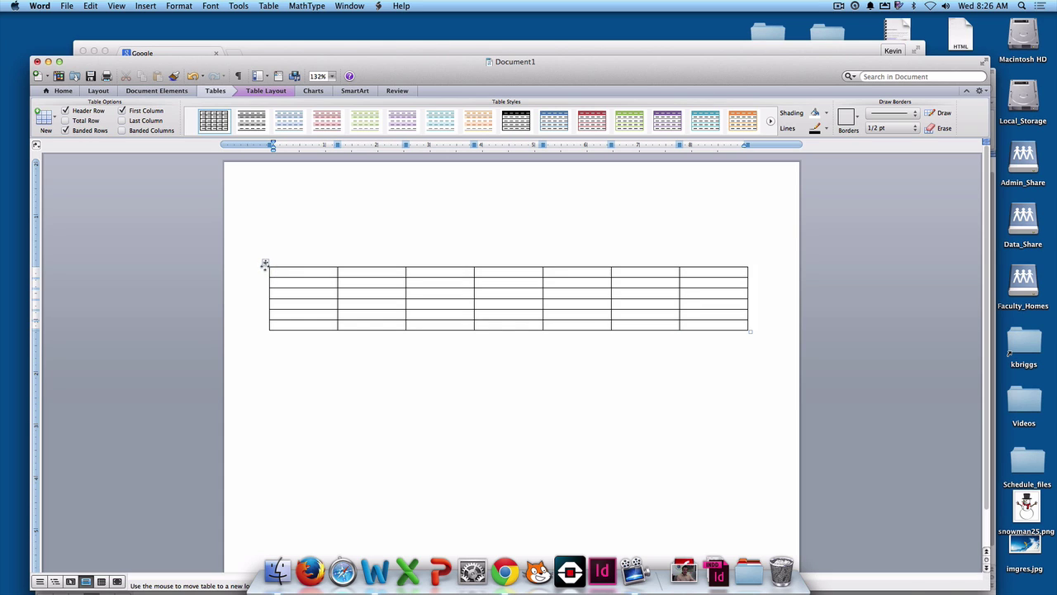
pyautogui.click(266, 262)
# - Drag the table's resize corner to make large, tall cells that fit the page
pyautogui.click(743, 328)
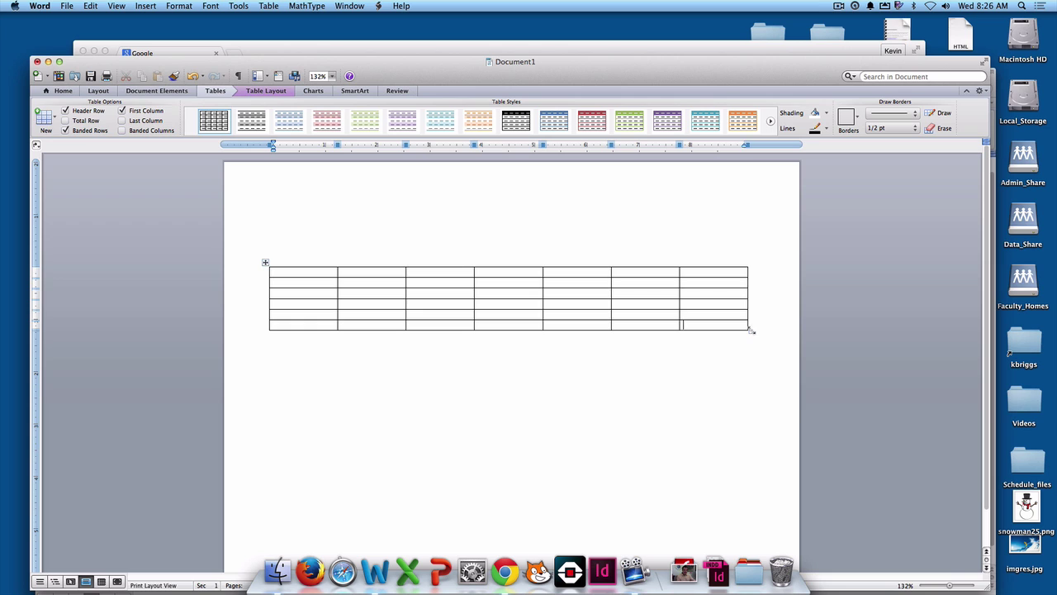
pyautogui.click(750, 332)
pyautogui.moveTo(750, 331); pyautogui.dragTo(754, 520)
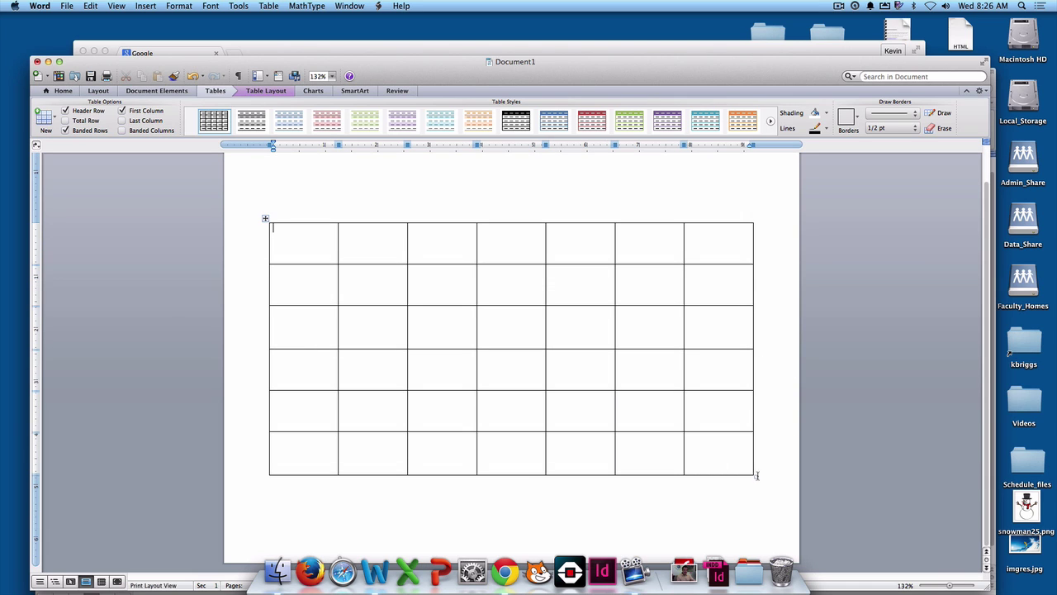
pyautogui.click(755, 477)
pyautogui.moveTo(755, 476)
pyautogui.mouseDown()
pyautogui.moveTo(758, 502)
pyautogui.moveTo(755, 485)
pyautogui.mouseUp()
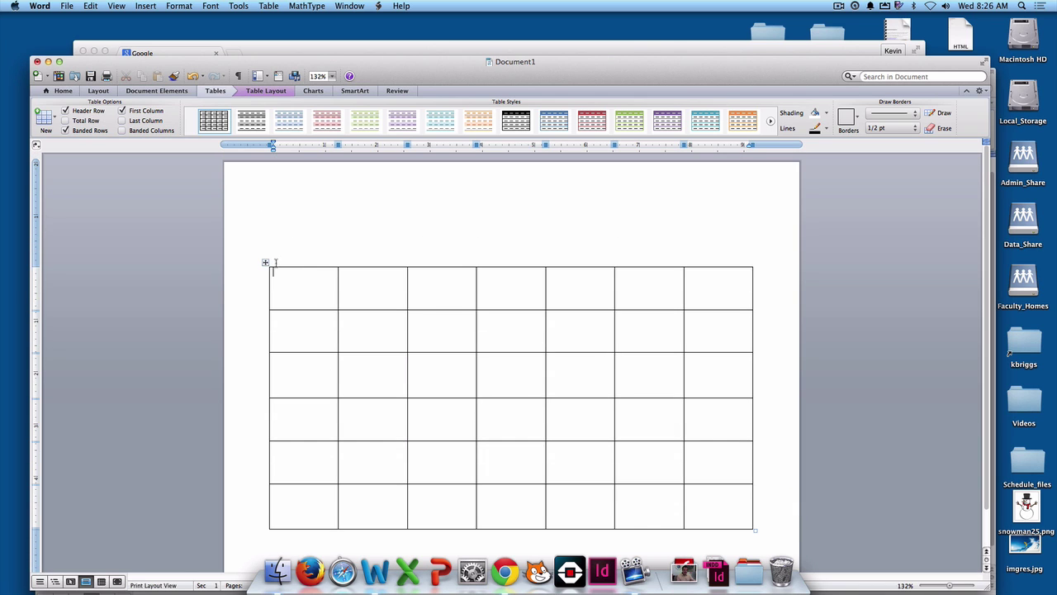
pyautogui.scroll(-1, 346, 250)
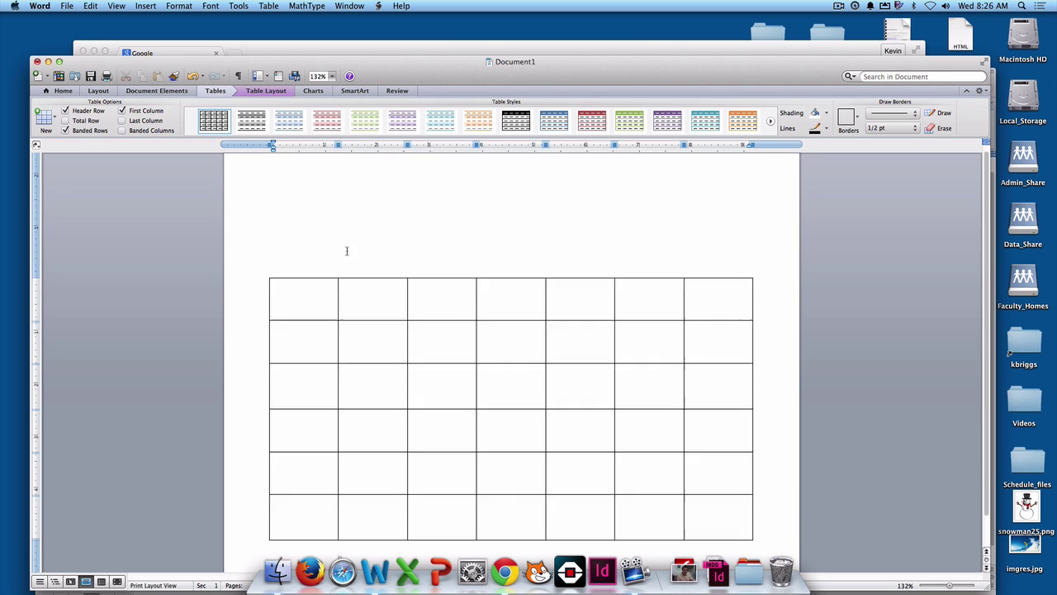
pyautogui.moveTo(753, 503); pyautogui.dragTo(746, 477)
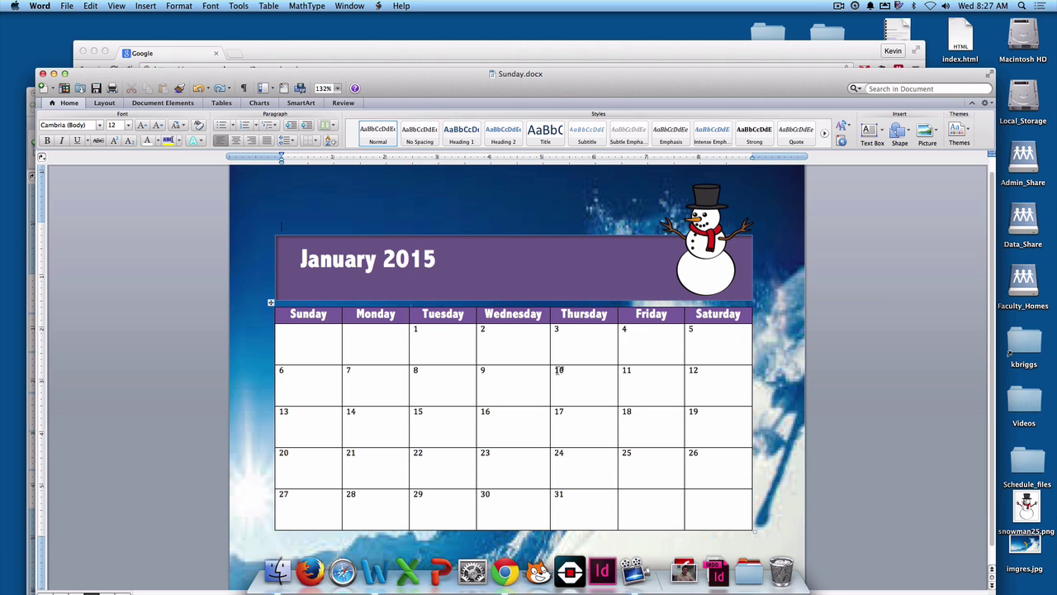
# - Close Chrome, bring Document1 forward, and shrink the table's first row to a thin header strip
pyautogui.click(498, 65)
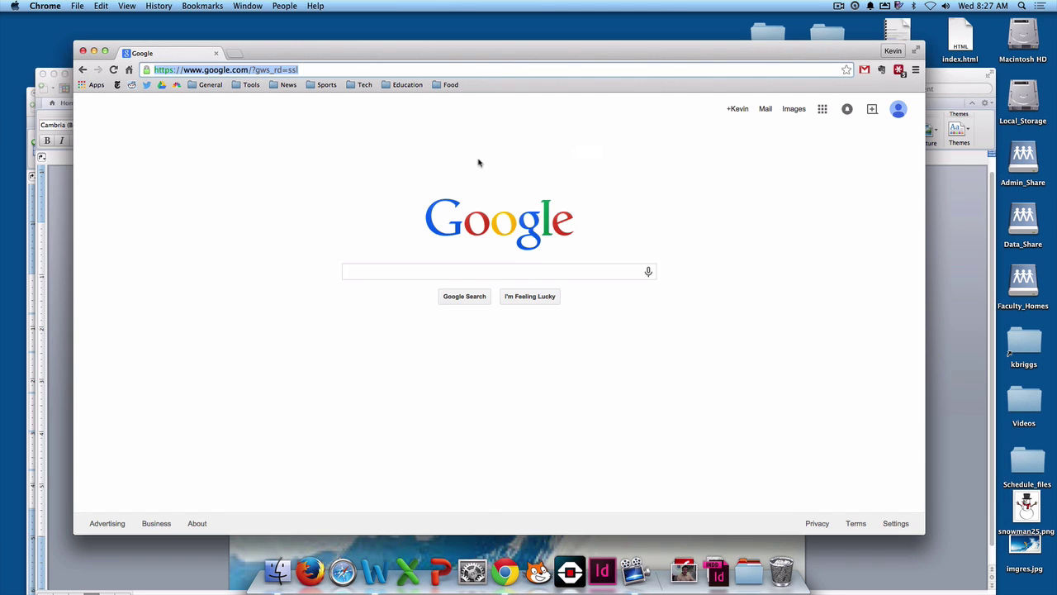
pyautogui.click(83, 52)
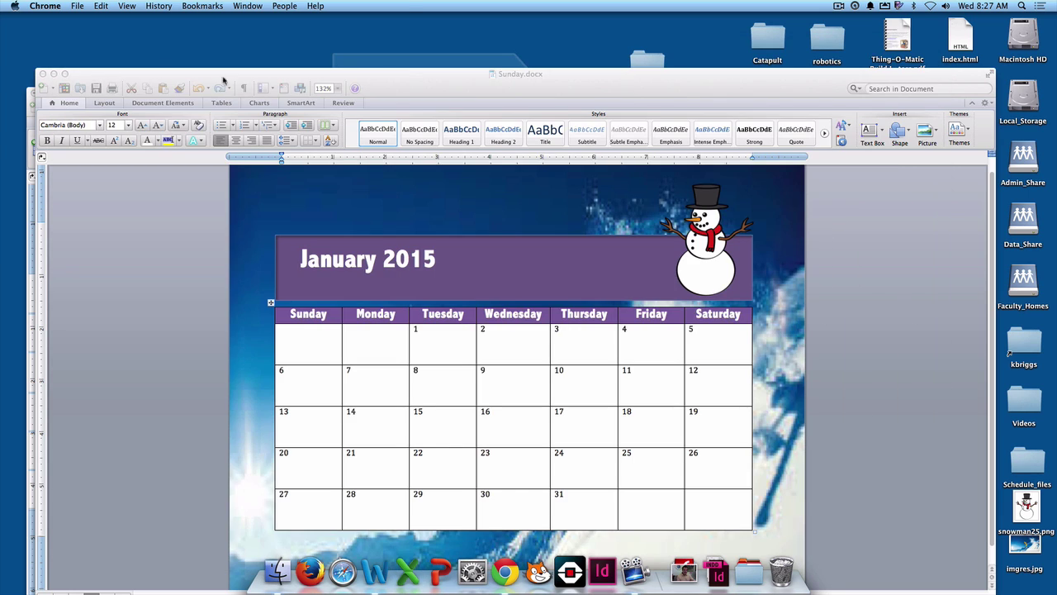
pyautogui.moveTo(394, 76); pyautogui.dragTo(388, 139)
pyautogui.click(395, 95)
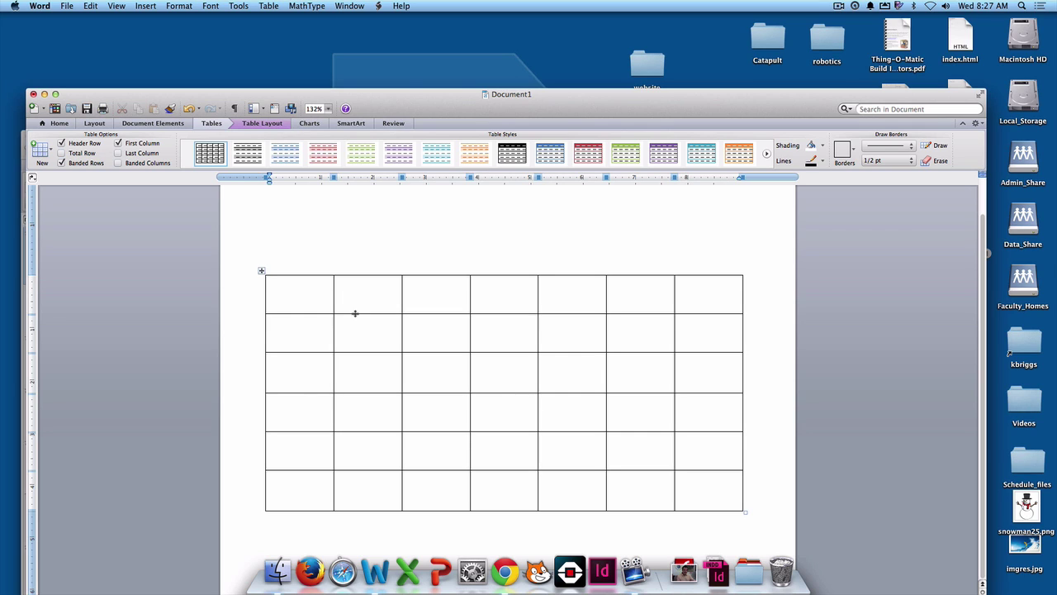
pyautogui.moveTo(356, 313); pyautogui.dragTo(356, 289)
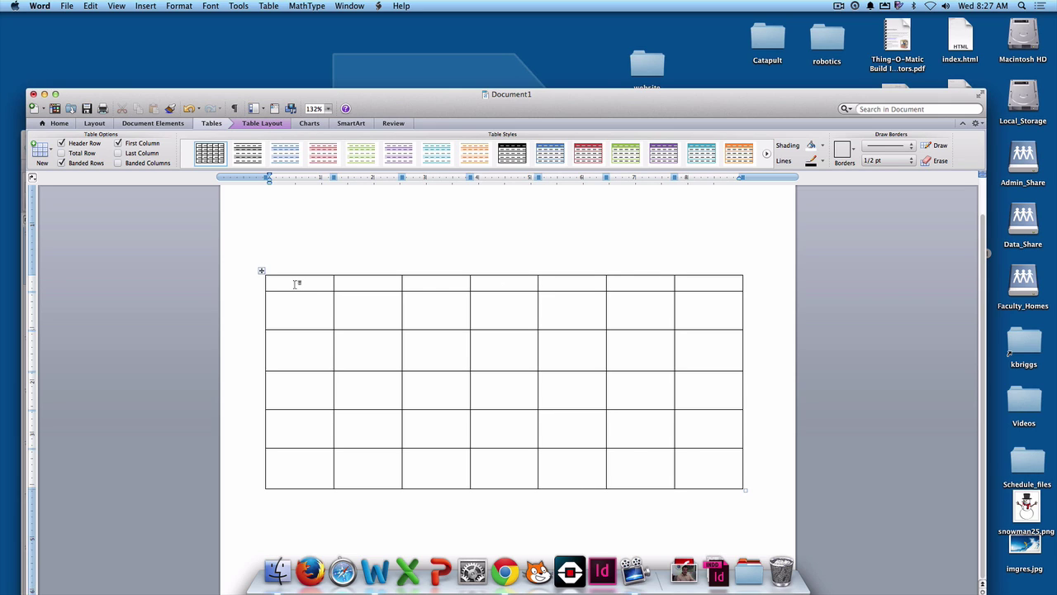
# - Type Sunday, Monday, Tuesday, Wednesday and Thursday into the first five header cells
pyautogui.write('Monday Tuesday Wednes')
pyautogui.press('Return')
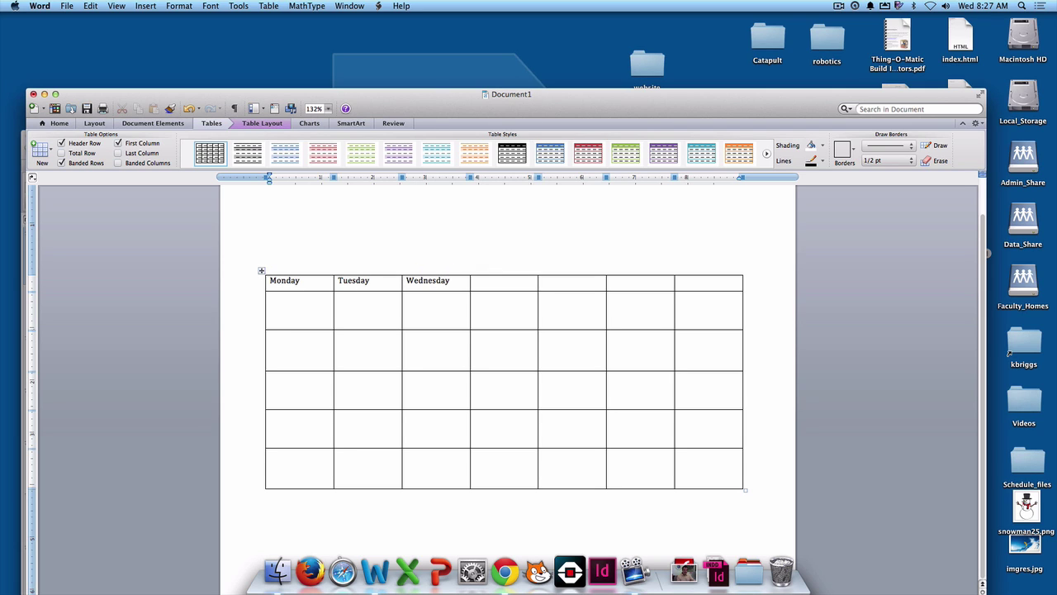
pyautogui.moveTo(305, 282); pyautogui.dragTo(265, 281)
pyautogui.press('BackSpace')
pyautogui.write('nday')
pyautogui.doubleClick(353, 280)
pyautogui.write('Monday')
pyautogui.doubleClick(431, 282)
pyautogui.write('Tuesd')
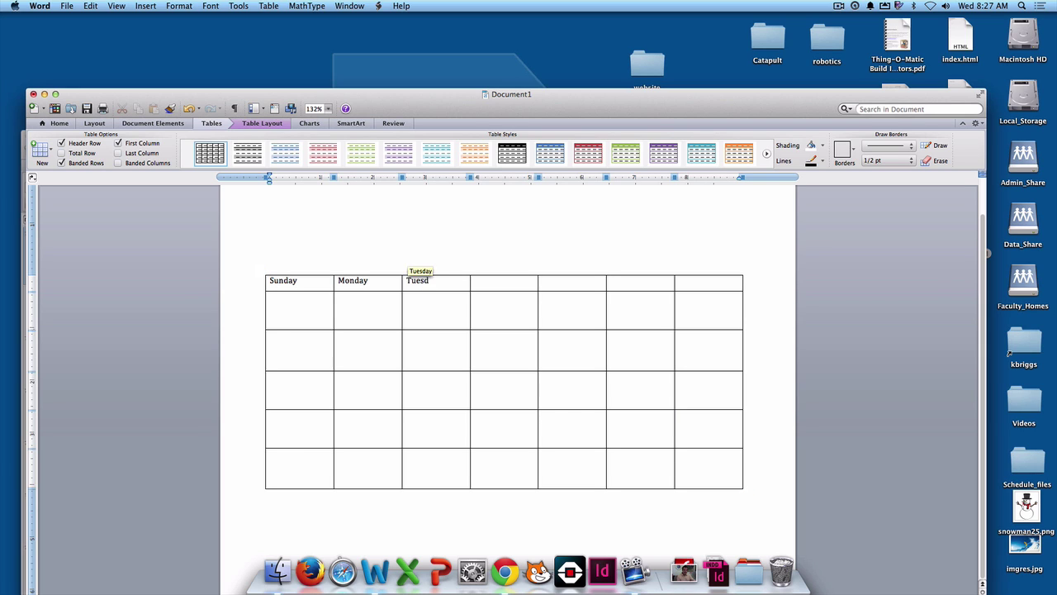
pyautogui.write('ay Wednesday ')
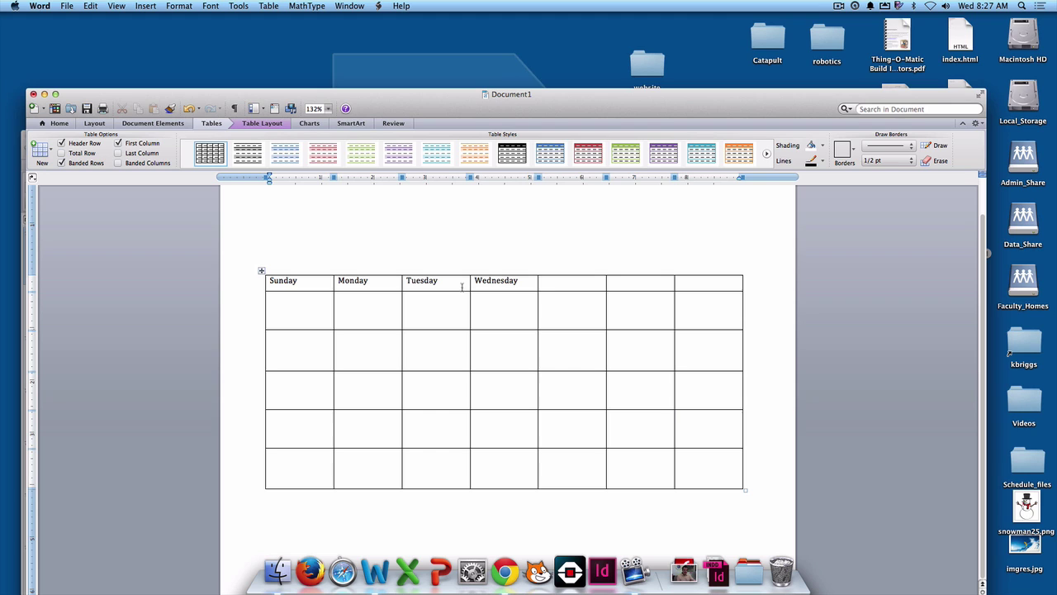
pyautogui.write('Thursday')
# - Add Friday and Saturday to the last two header cells and select the header row
pyautogui.press('super+a')
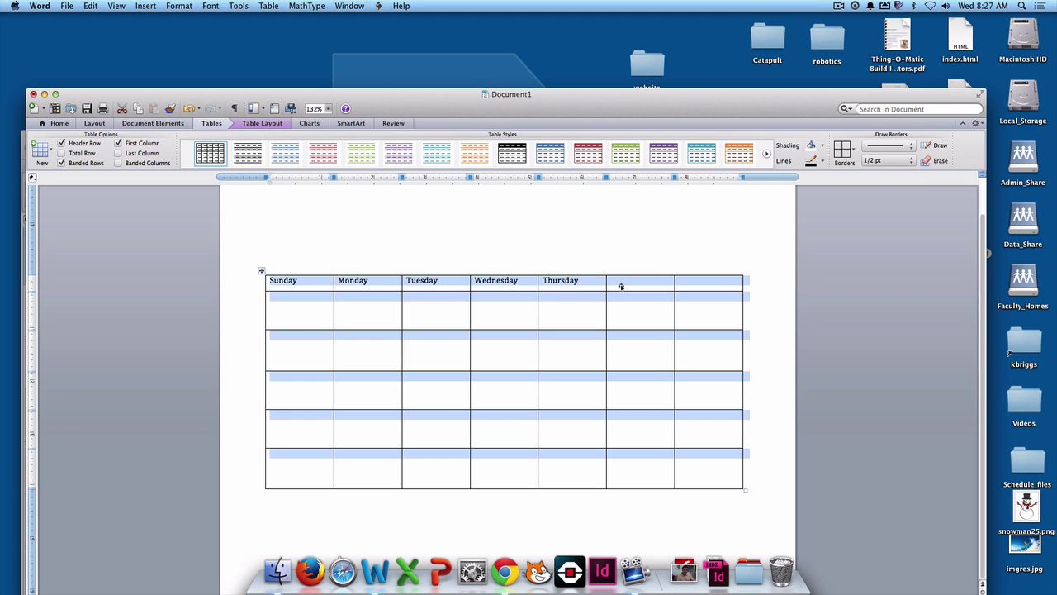
pyautogui.click(621, 282)
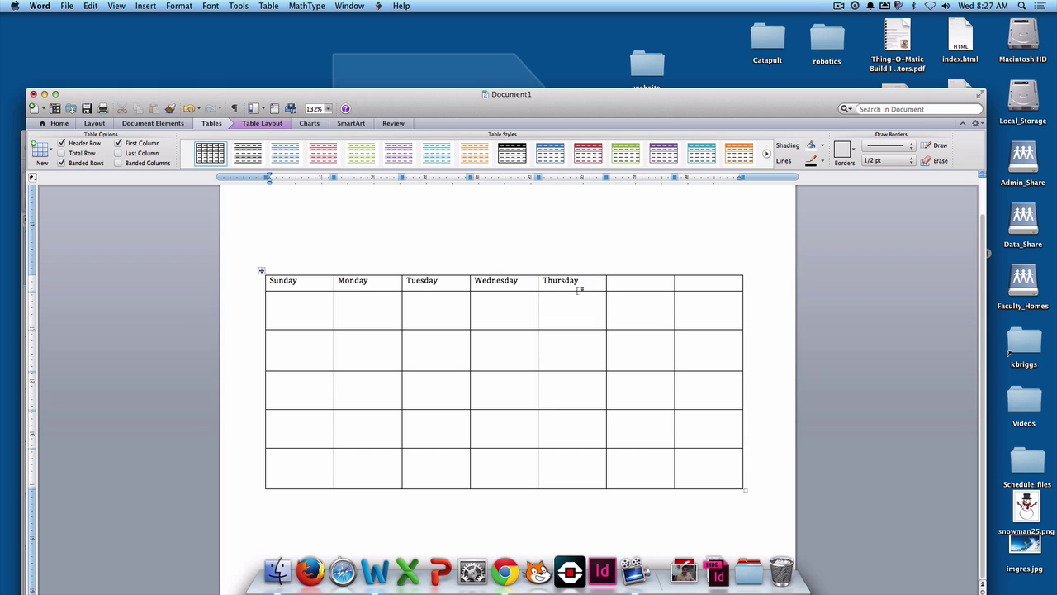
pyautogui.write('Friday')
pyautogui.click(709, 282)
pyautogui.write('Say')
pyautogui.press('BackSpace')
pyautogui.write('tur')
pyautogui.press('Return')
pyautogui.moveTo(710, 281); pyautogui.dragTo(289, 274)
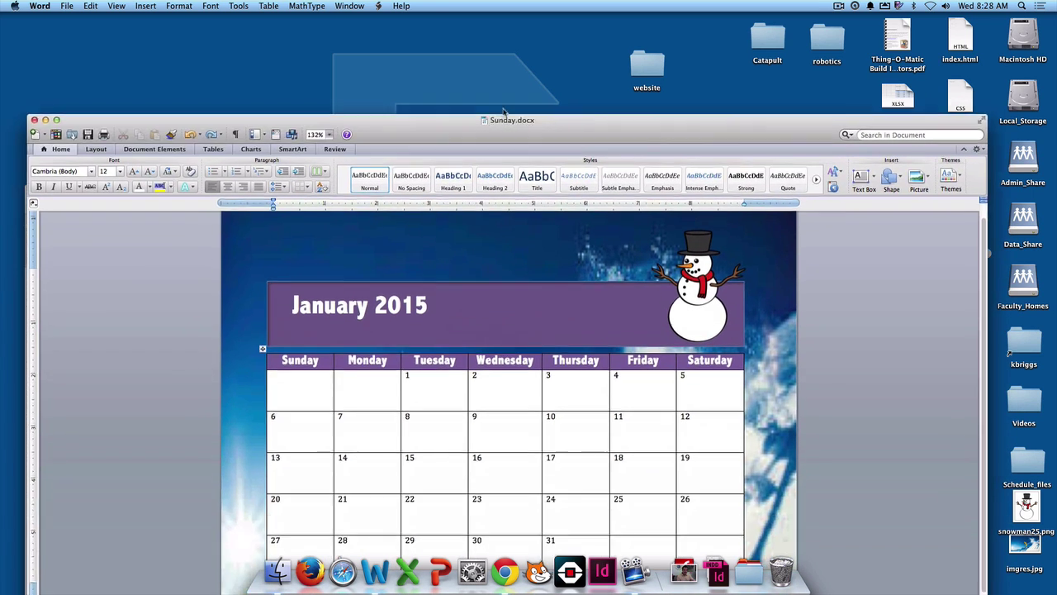
# - Return to Document1 and shade the header row a full-brightness custom blue via Shading > More Colors
pyautogui.moveTo(504, 112); pyautogui.dragTo(424, 79)
pyautogui.press('super+grave')
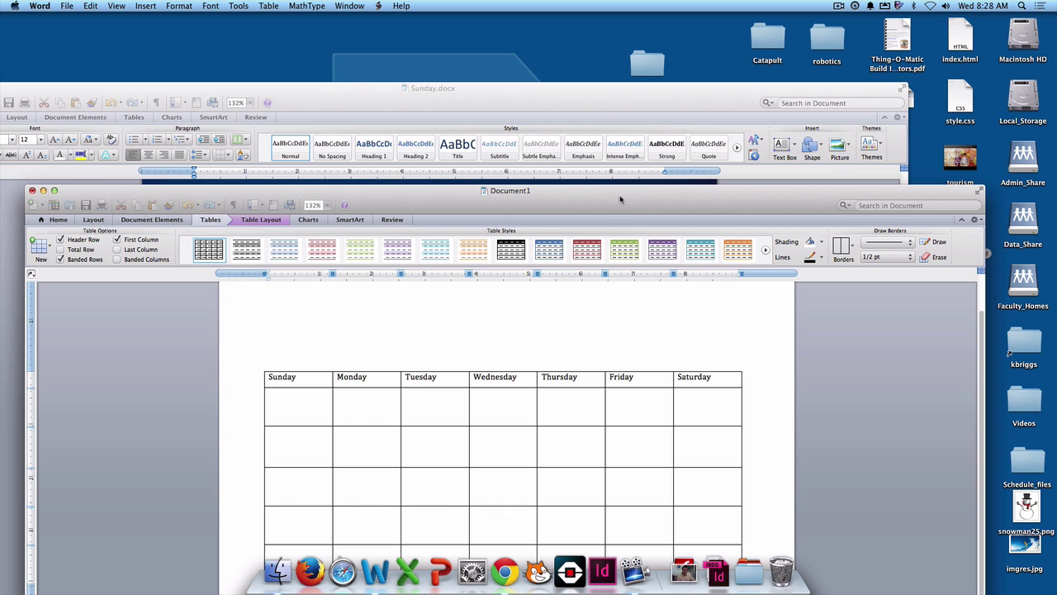
pyautogui.moveTo(621, 199); pyautogui.dragTo(623, 86)
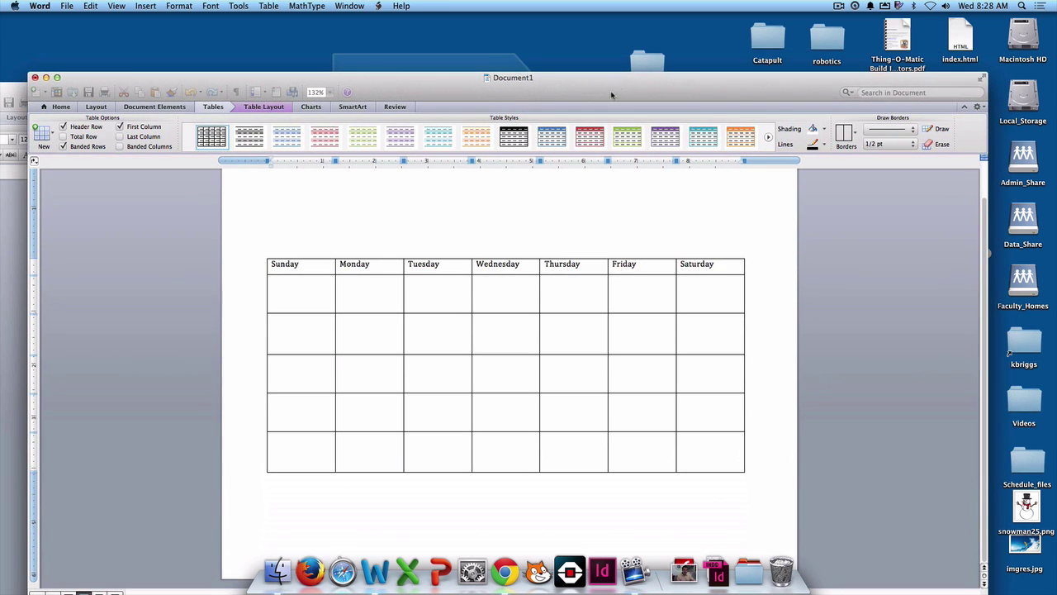
pyautogui.click(823, 131)
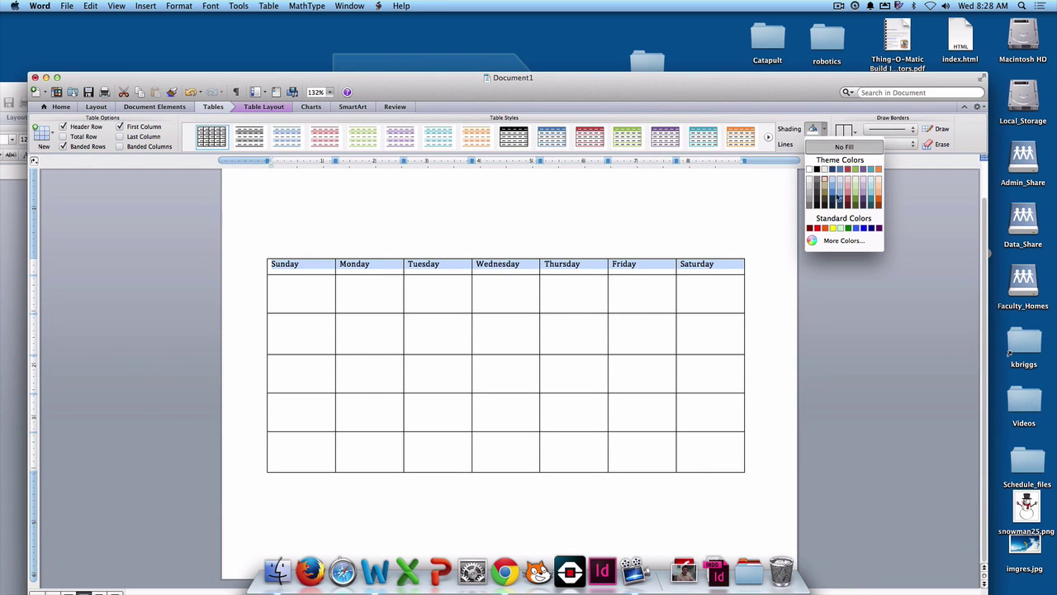
pyautogui.click(826, 248)
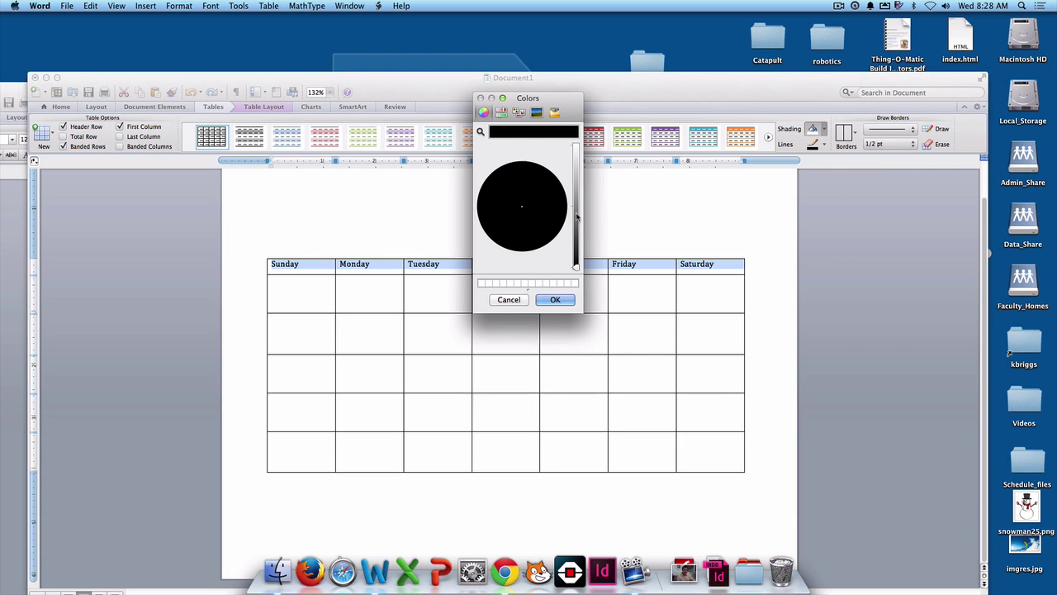
pyautogui.moveTo(577, 265); pyautogui.dragTo(568, 150)
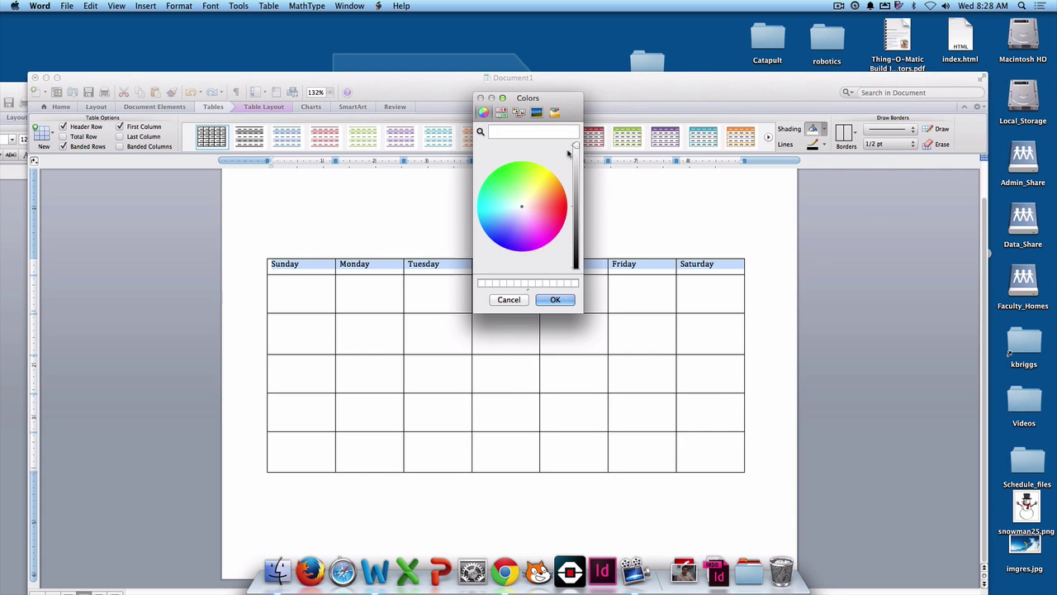
pyautogui.moveTo(524, 207); pyautogui.dragTo(496, 235)
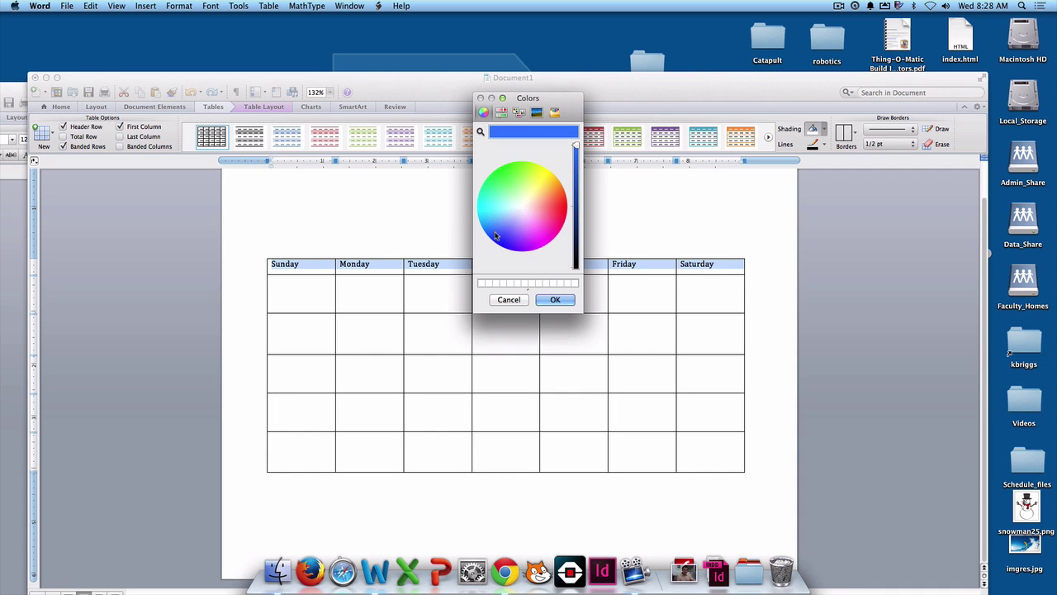
pyautogui.click(558, 298)
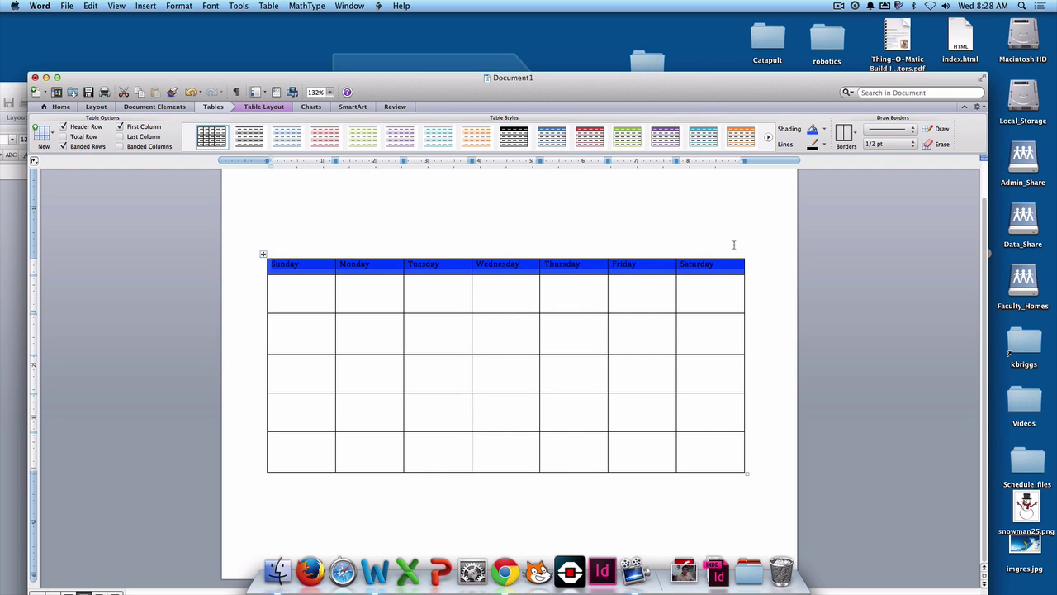
# - Set the header row's font colour to white from the Home tab
pyautogui.click(57, 108)
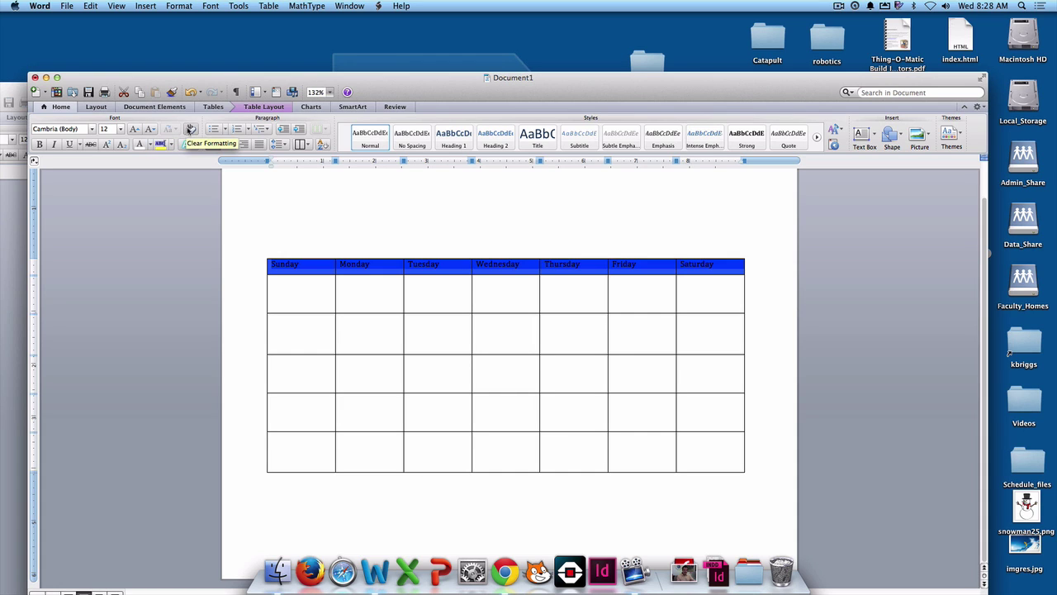
pyautogui.click(192, 131)
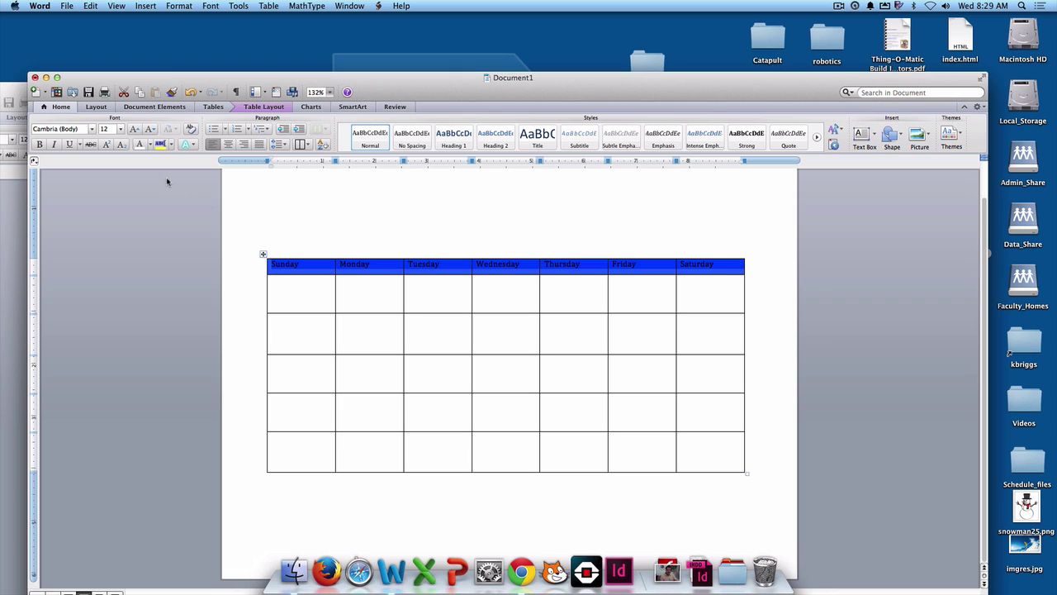
pyautogui.click(140, 144)
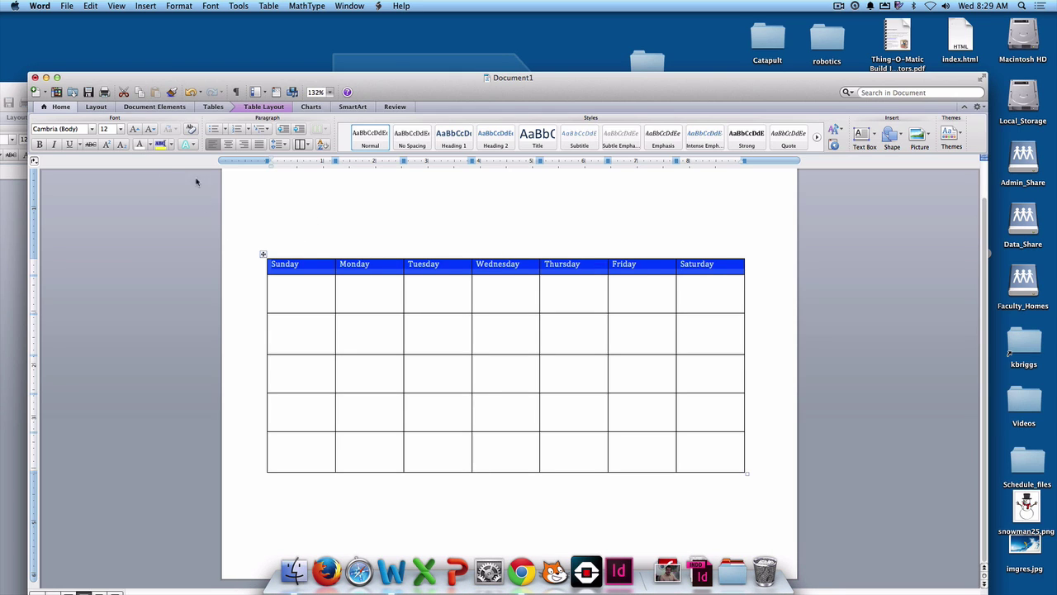
# - Center the weekday names in their header cells after briefly trying right and left alignment
pyautogui.click(229, 146)
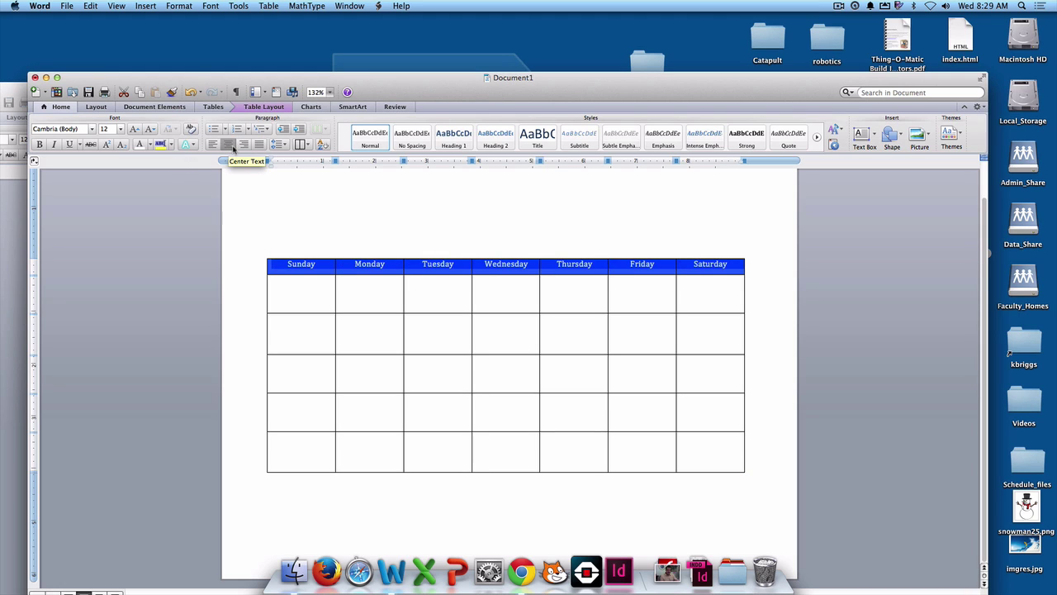
pyautogui.click(244, 145)
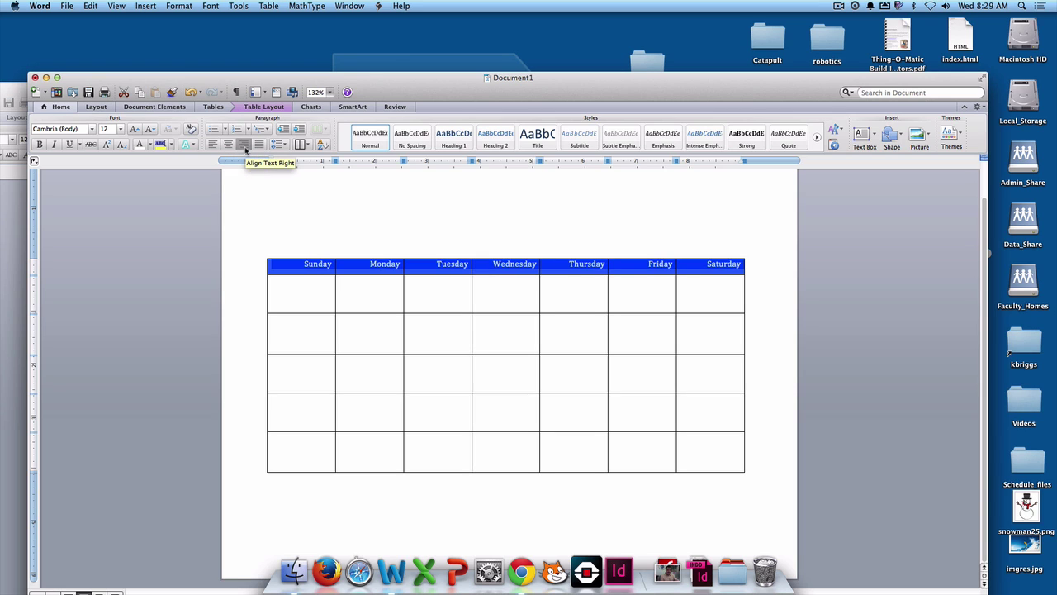
pyautogui.click(244, 145)
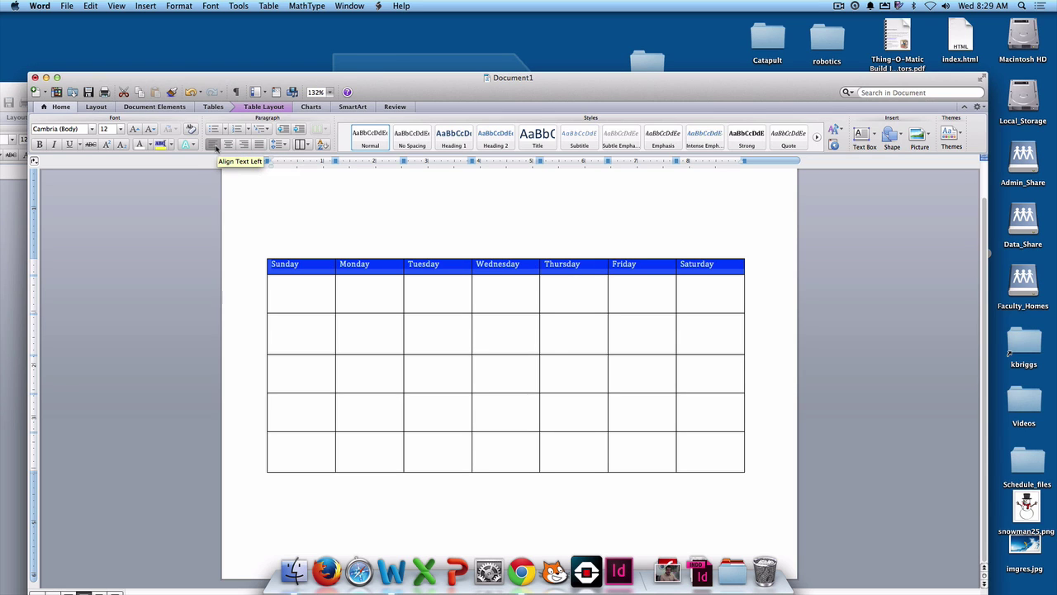
pyautogui.click(227, 144)
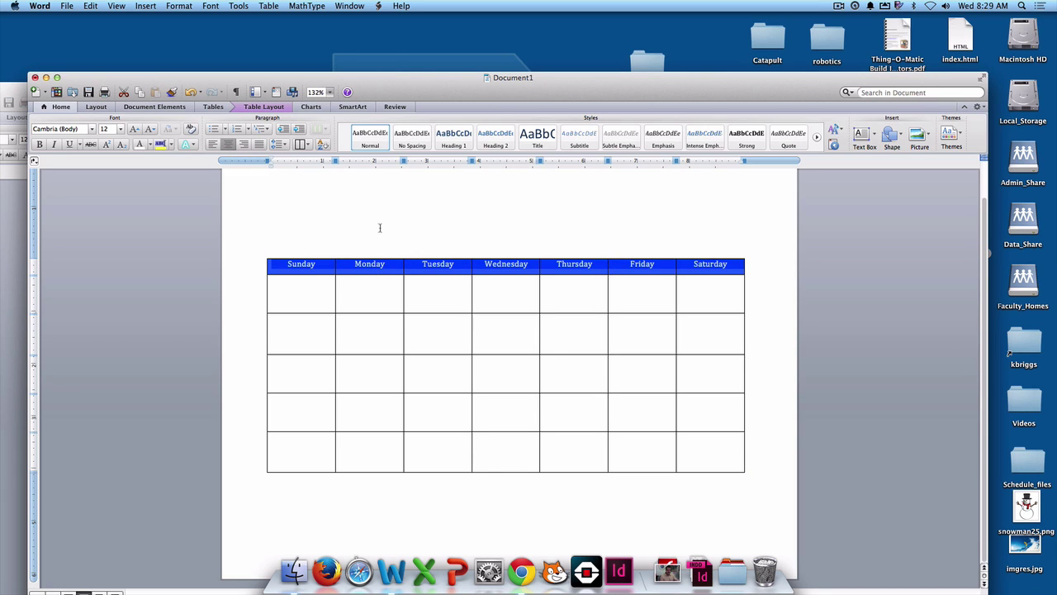
pyautogui.moveTo(317, 275); pyautogui.dragTo(317, 272)
# - Apply the AHJ Belwe H font to the weekday headings
pyautogui.click(93, 129)
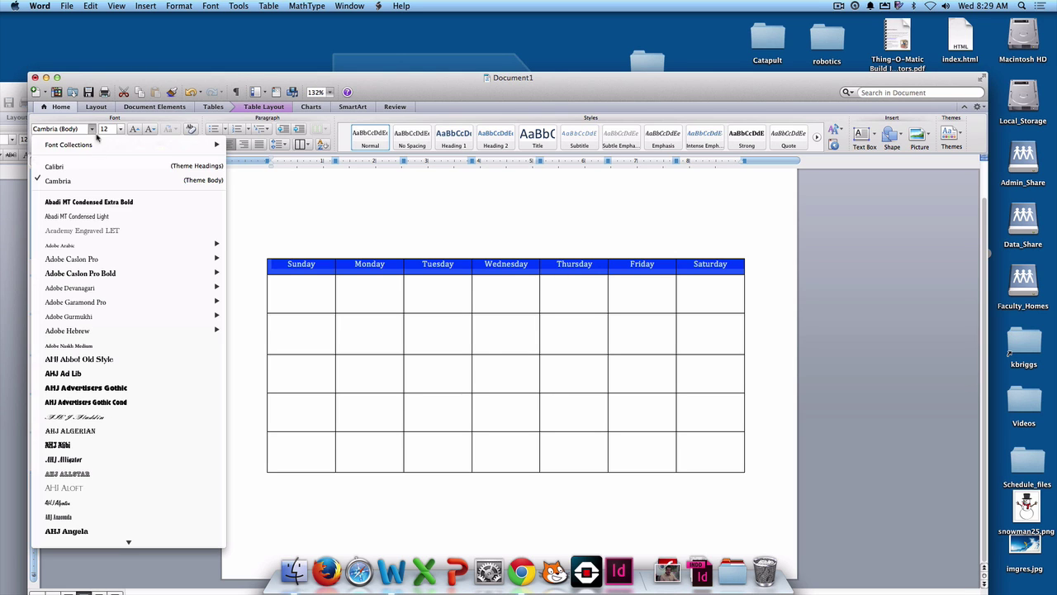
pyautogui.scroll(-5, 109, 240)
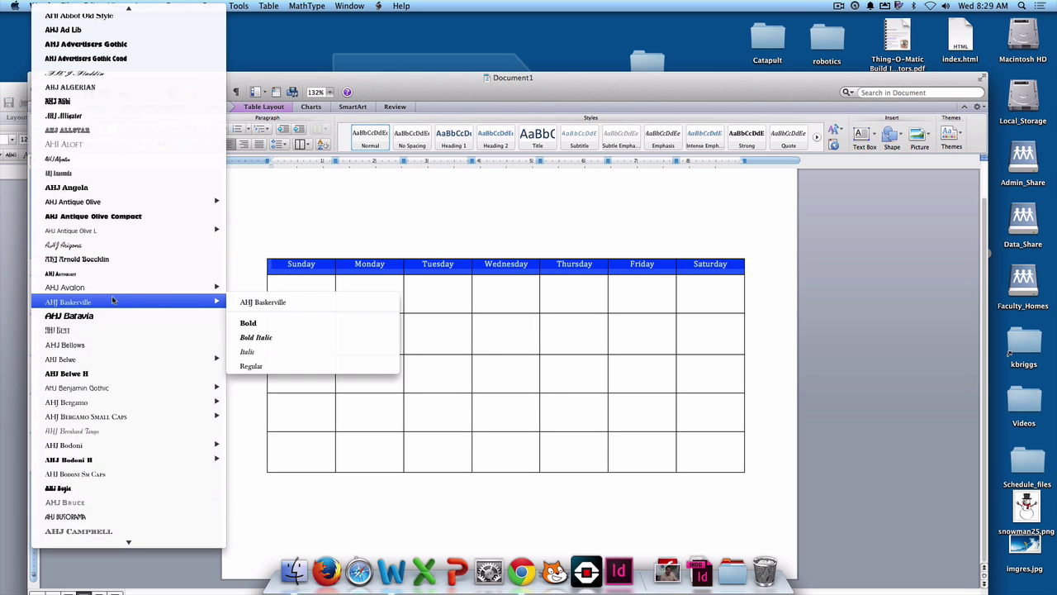
pyautogui.click(99, 376)
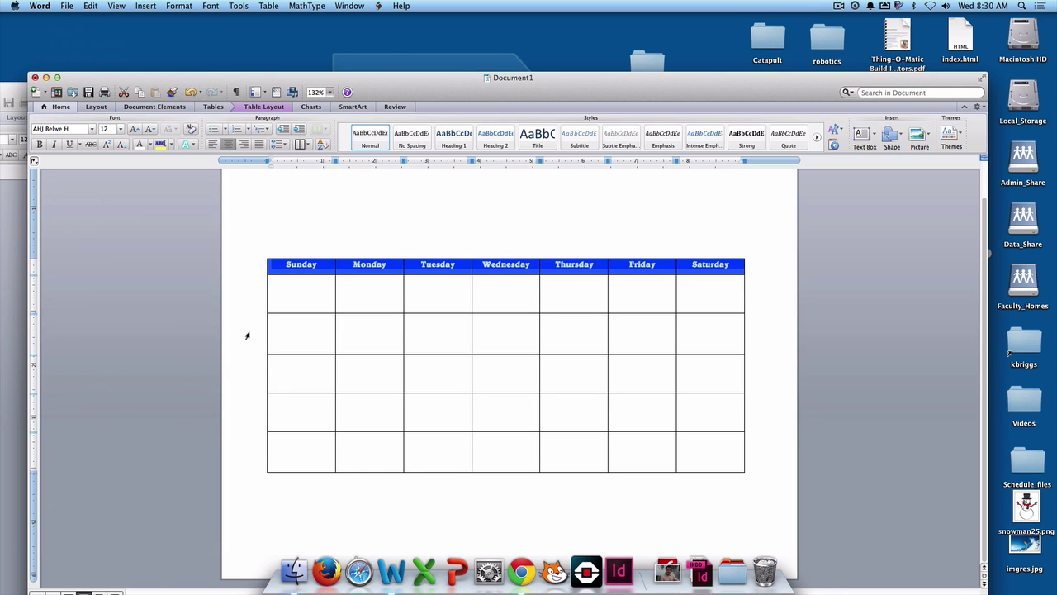
# - Make the header row slightly shorter, nudge the table lower, and reveal the Sunday.docx sample
pyautogui.press('Up')
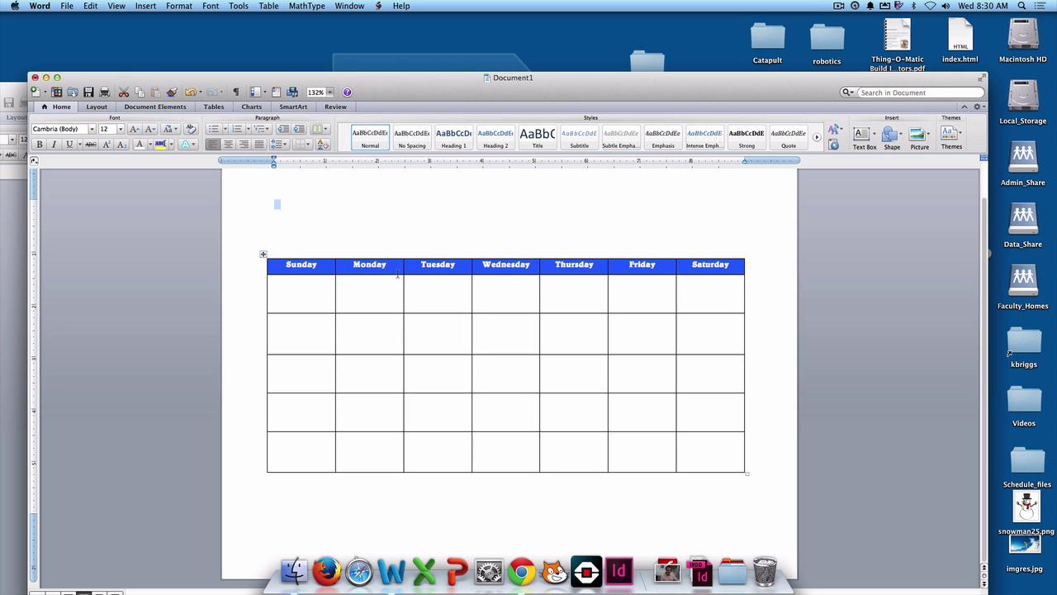
pyautogui.moveTo(391, 275); pyautogui.dragTo(393, 271)
pyautogui.scroll(1, 401, 228)
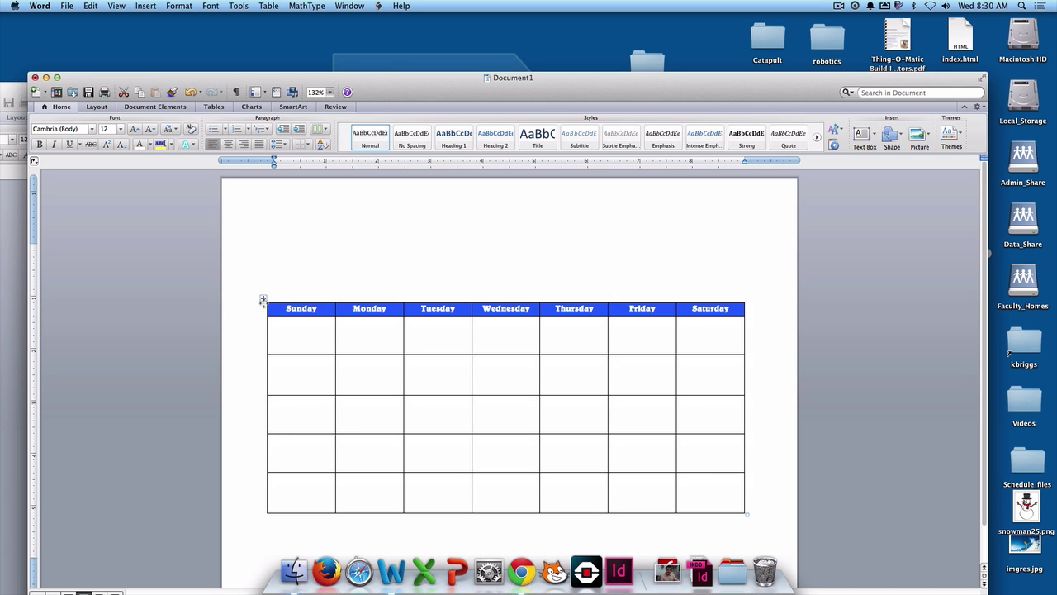
pyautogui.moveTo(262, 310)
pyautogui.mouseDown()
pyautogui.moveTo(262, 267)
pyautogui.moveTo(263, 312)
pyautogui.mouseUp()
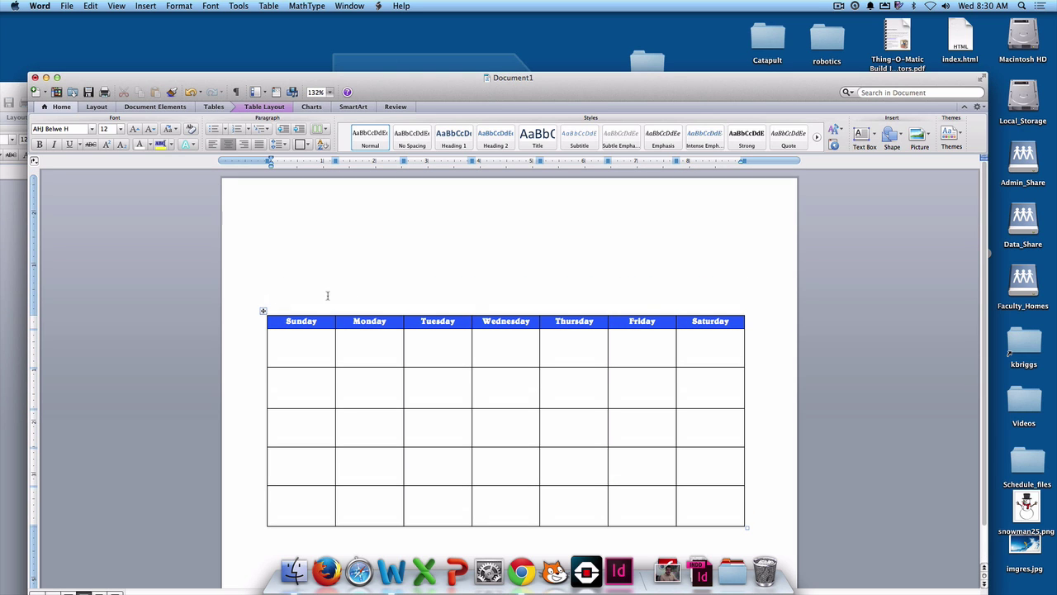
pyautogui.moveTo(399, 91); pyautogui.dragTo(392, 132)
# - Arrange the Sunday.docx sample and blank Document1 windows side by side to compare them
pyautogui.click(398, 101)
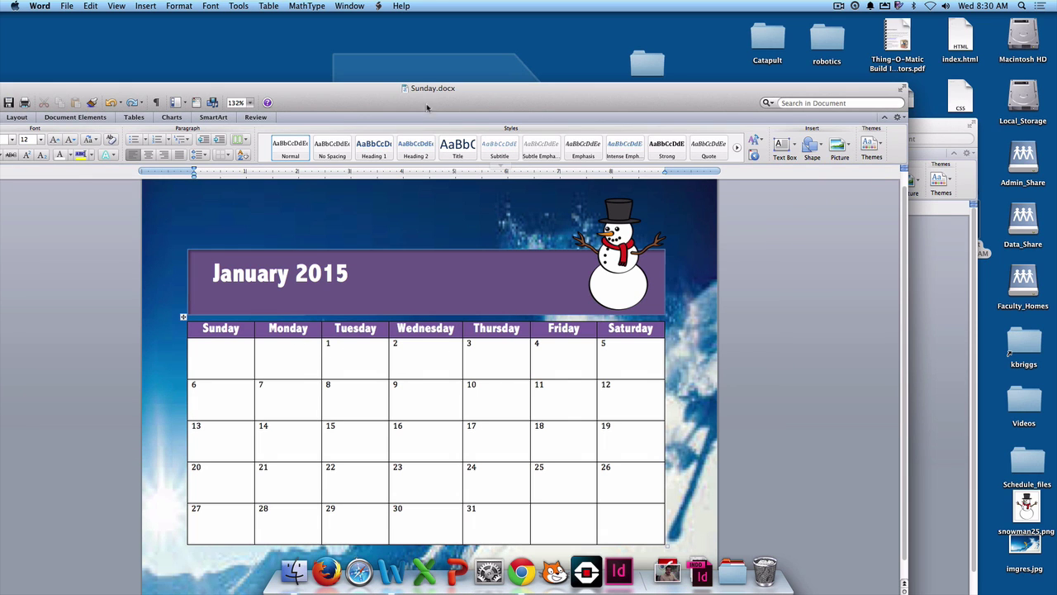
pyautogui.moveTo(431, 89); pyautogui.dragTo(401, 40)
pyautogui.click(904, 289)
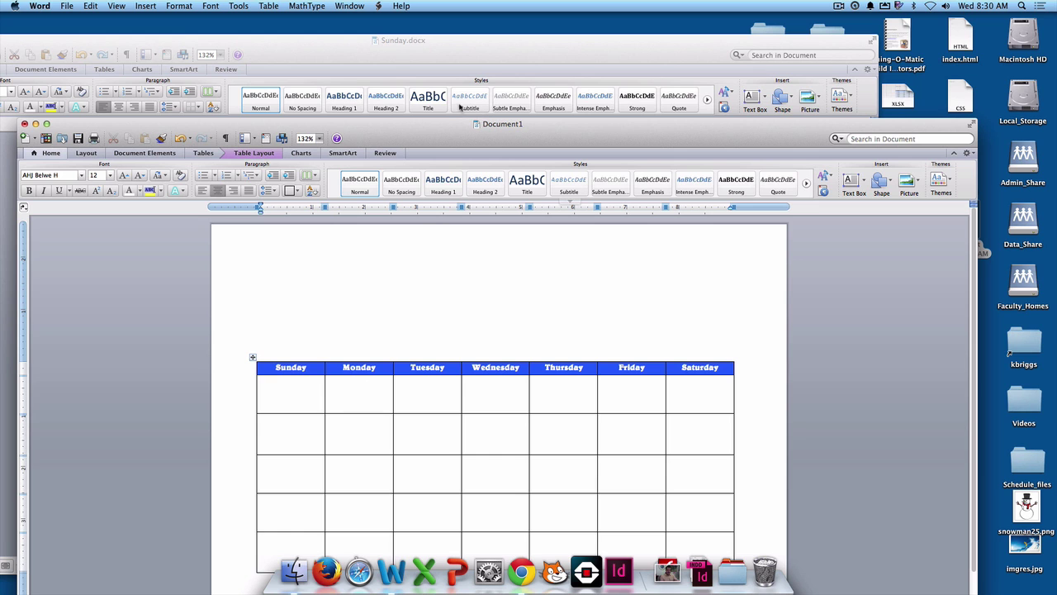
pyautogui.moveTo(456, 133); pyautogui.dragTo(507, 221)
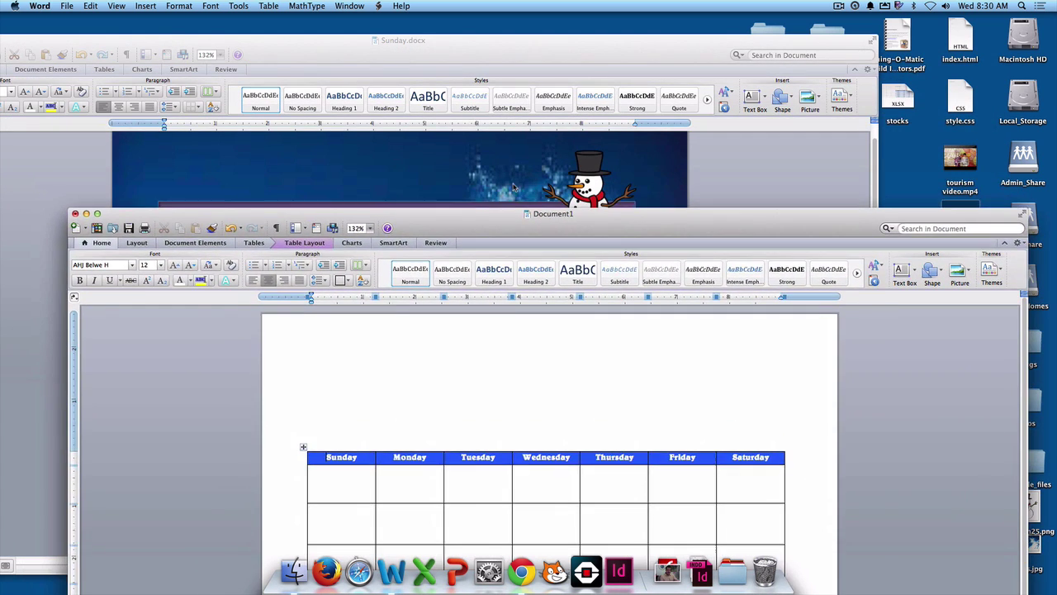
pyautogui.click(518, 172)
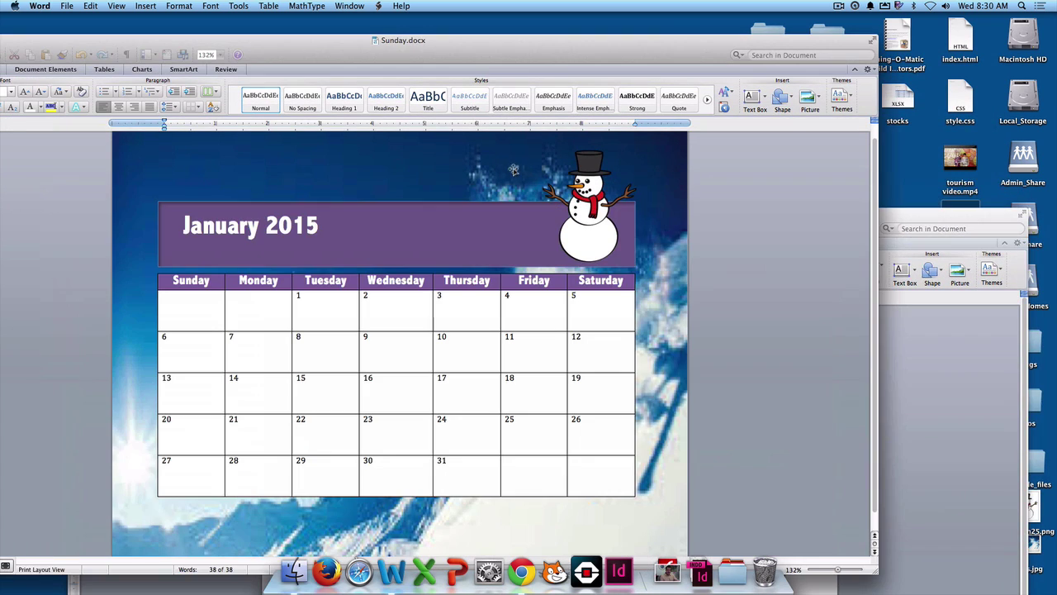
# - Bring Document1 to the front and zoom its window to fill most of the screen
pyautogui.click(940, 403)
pyautogui.moveTo(658, 225); pyautogui.dragTo(632, 163)
pyautogui.doubleClick(632, 163)
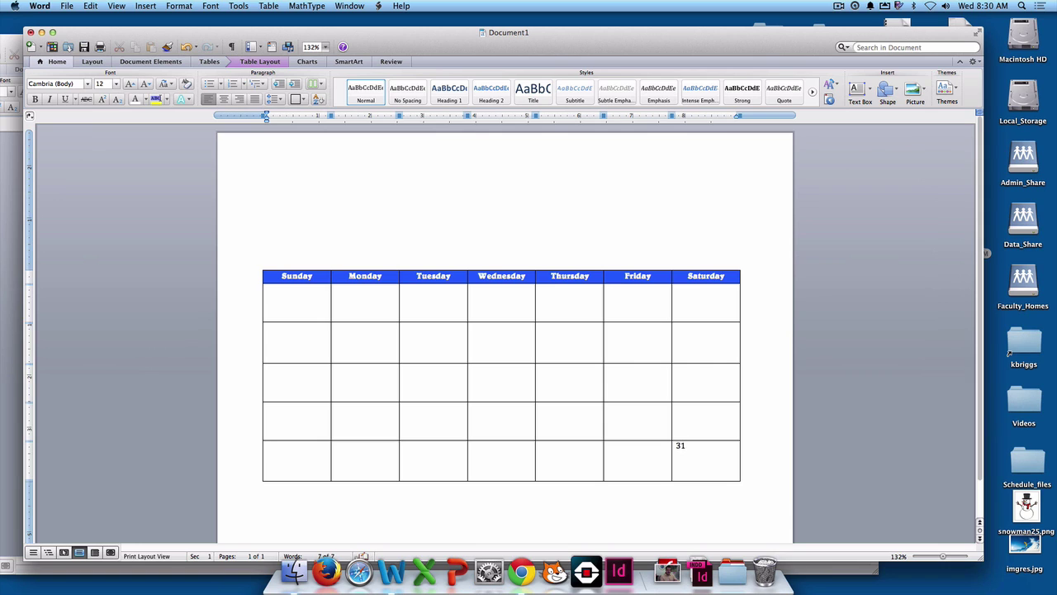
# - Number the last row's cells 25 through 30, removing a stray digit
pyautogui.press('super+a')
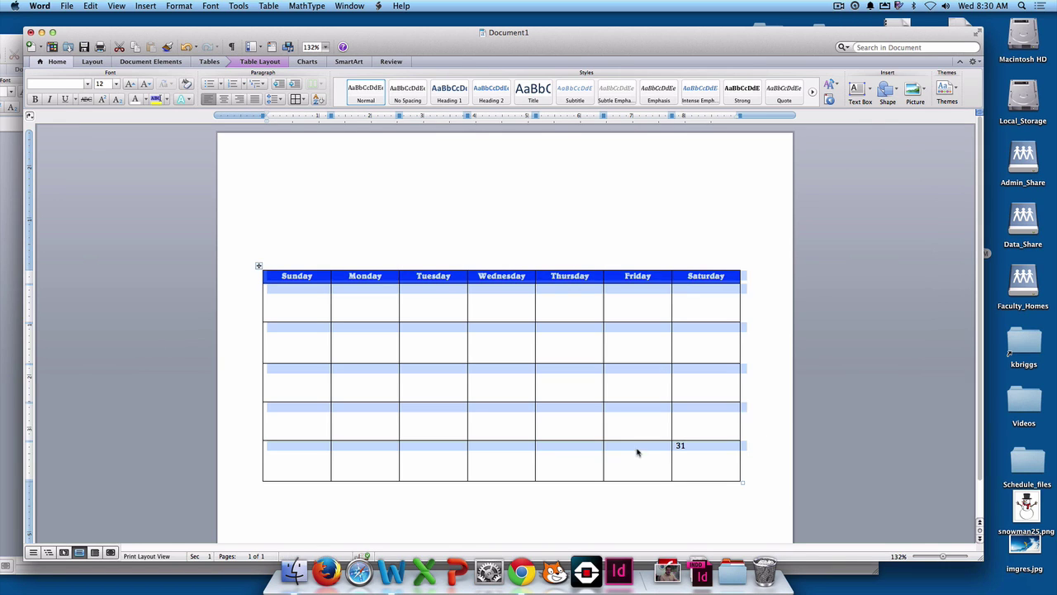
pyautogui.click(626, 446)
pyautogui.write('30')
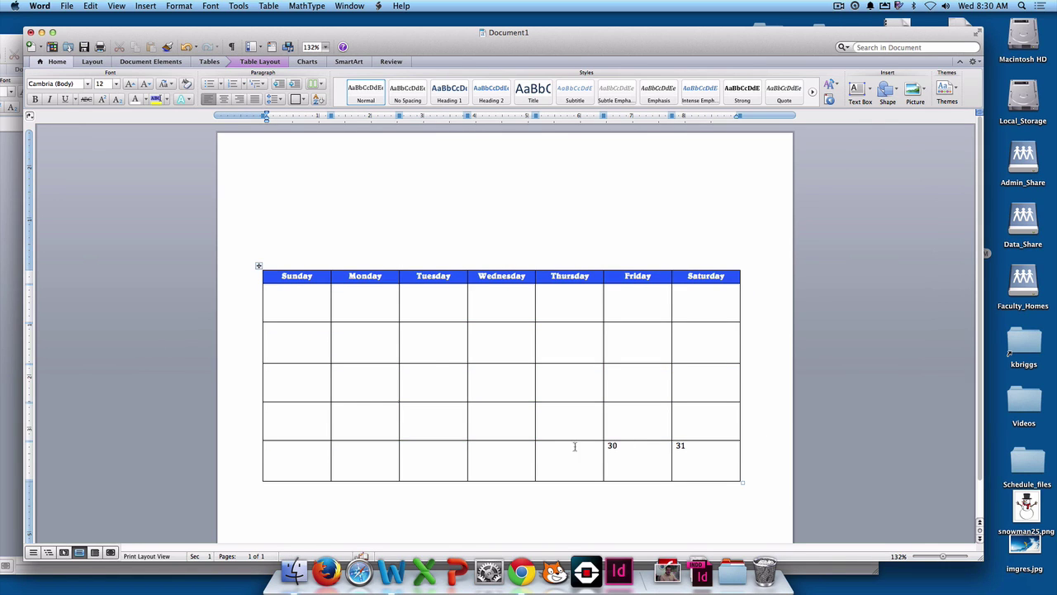
pyautogui.click(586, 454)
pyautogui.write('29')
pyautogui.write('28')
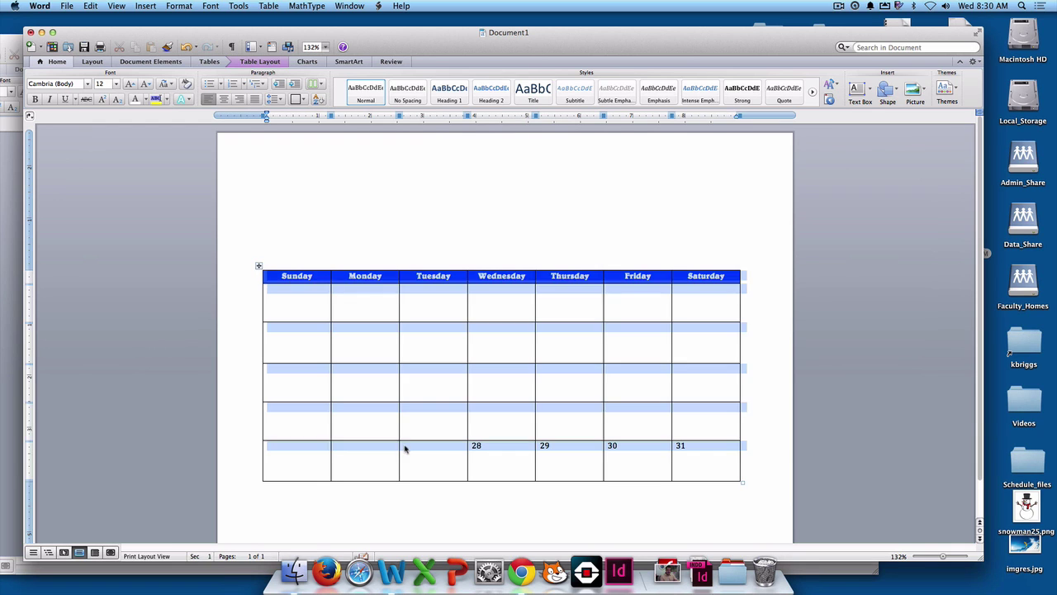
pyautogui.click(407, 445)
pyautogui.write('278')
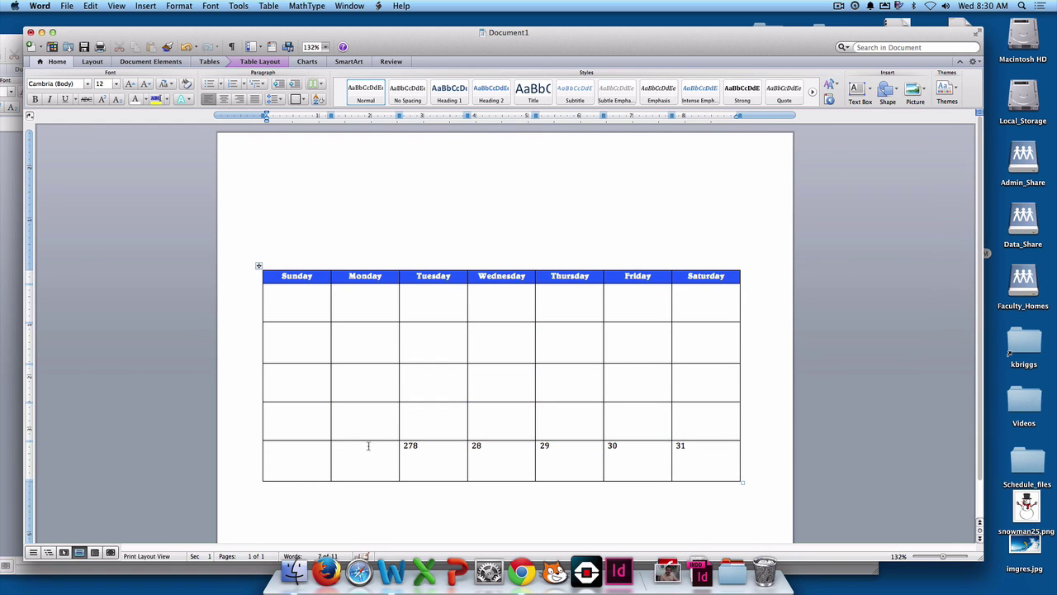
pyautogui.press('BackSpace')
pyautogui.click(369, 446)
pyautogui.write('26')
pyautogui.click(283, 446)
pyautogui.write('5')
# - Number the fourth row's cells with dates 18 through 24
pyautogui.click(710, 424)
pyautogui.write('24')
pyautogui.write('23')
pyautogui.click(549, 412)
pyautogui.write('22')
pyautogui.click(500, 409)
pyautogui.write('21')
pyautogui.write('20')
pyautogui.click(342, 409)
pyautogui.write('19')
pyautogui.write('18')
# - Number the third row's cells 11 through 17, deleting a stray 8 after 17
pyautogui.click(693, 383)
pyautogui.write('178')
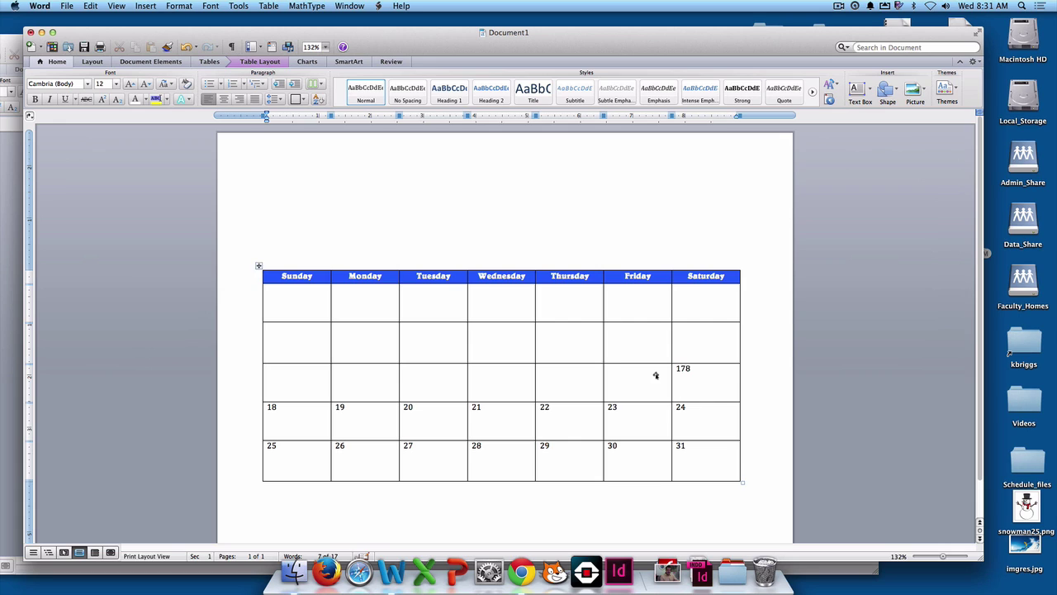
pyautogui.press('BackSpace')
pyautogui.click(637, 378)
pyautogui.write('16')
pyautogui.write('15')
pyautogui.click(504, 377)
pyautogui.write('14')
pyautogui.click(436, 372)
pyautogui.write('13')
pyautogui.click(342, 371)
pyautogui.write('12')
pyautogui.click(281, 370)
pyautogui.write('11')
# - Number the second row's cells 5 through 10, Monday to Saturday
pyautogui.click(697, 339)
pyautogui.write('10')
pyautogui.click(643, 329)
pyautogui.write('9')
pyautogui.click(574, 333)
pyautogui.write('8')
pyautogui.click(518, 334)
pyautogui.write('7')
pyautogui.click(409, 327)
pyautogui.write('6')
pyautogui.click(364, 328)
pyautogui.write('5')
# - Put 3 under Saturday and 2 under Friday in the first row
pyautogui.click(697, 296)
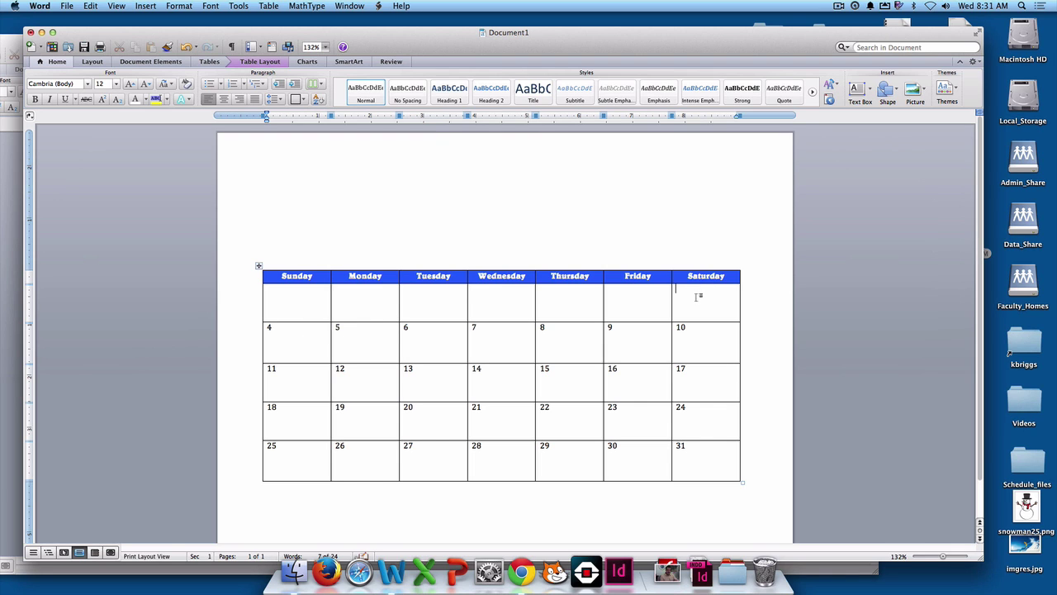
pyautogui.write('3')
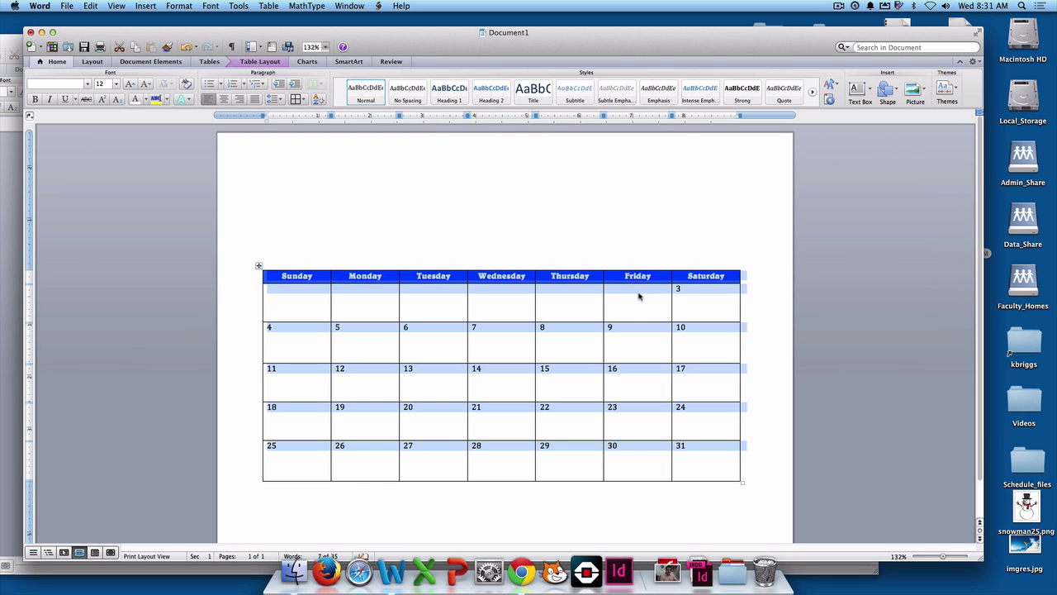
pyautogui.click(632, 291)
pyautogui.write('2')
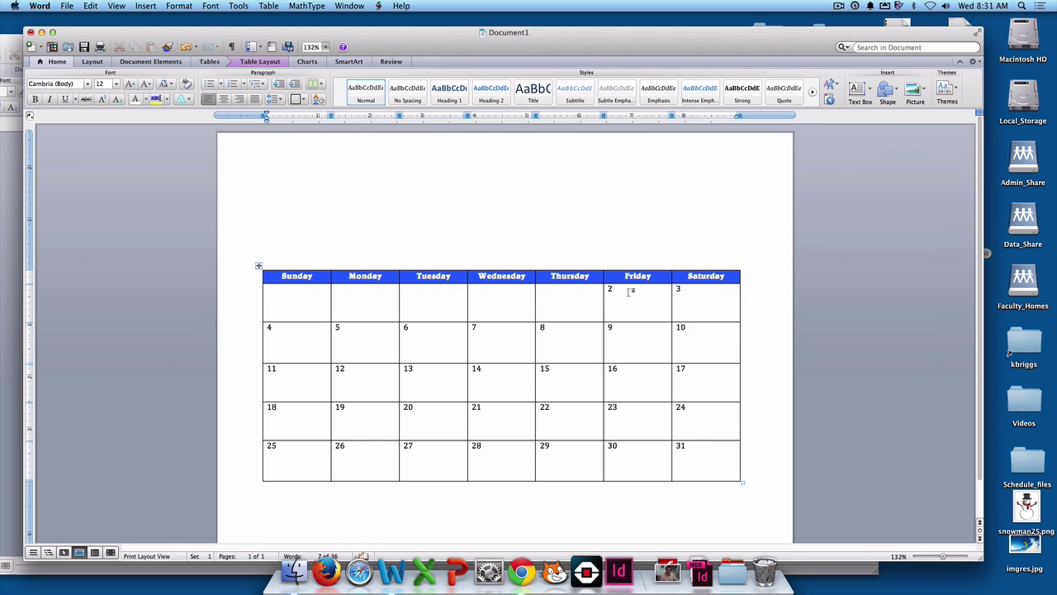
pyautogui.write('1')
# - Add an italic 'New Years Day' note on a new line under the 1
pyautogui.press('Return')
pyautogui.click(49, 98)
pyautogui.write('New Years Day')
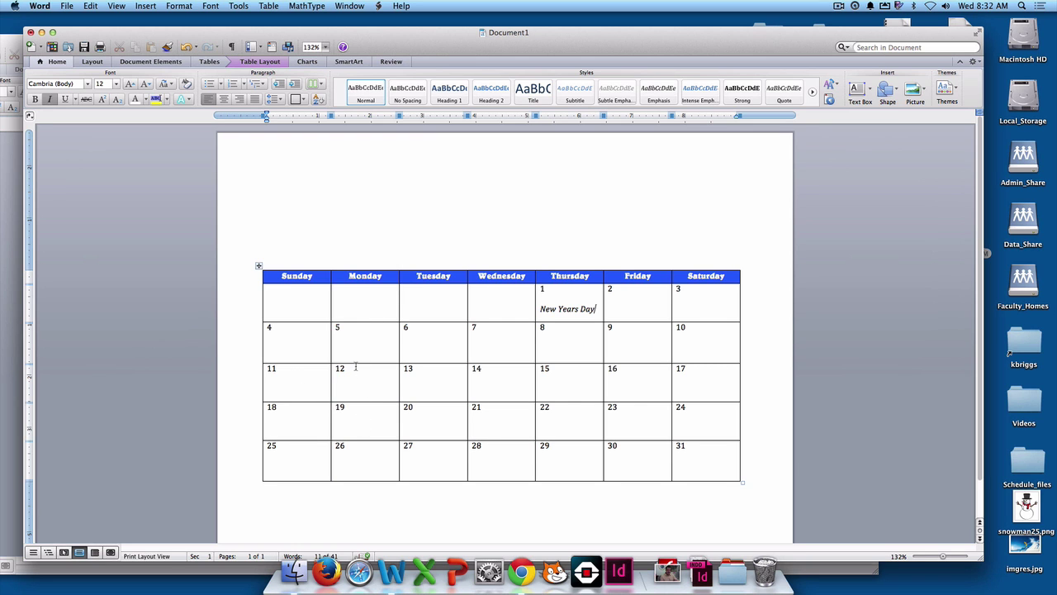
# - Google 'holidays in january' in Chrome, then return to the Sunday.docx sample
pyautogui.click(521, 570)
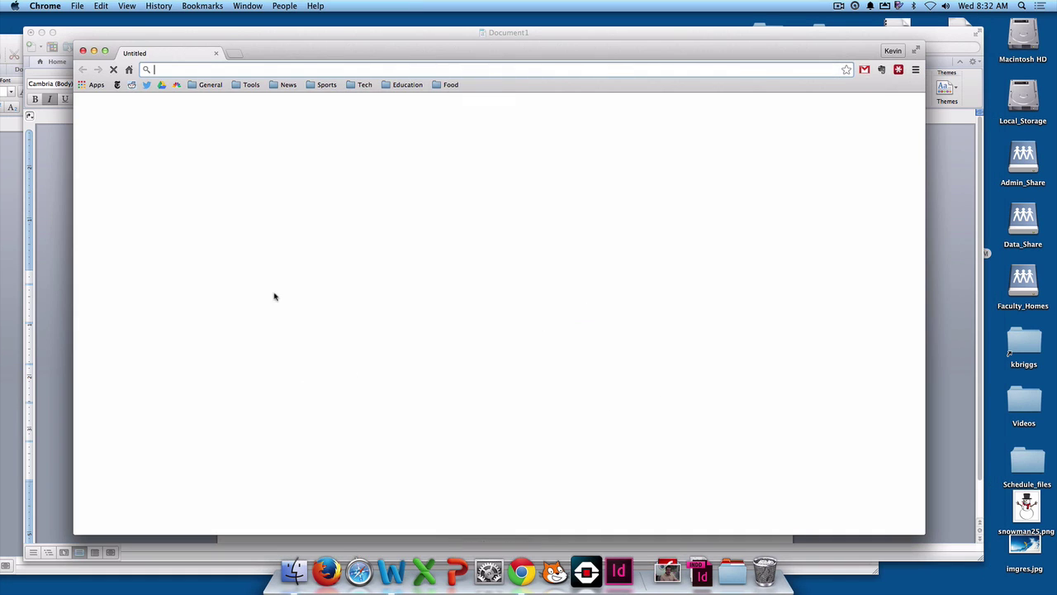
pyautogui.write('holiday')
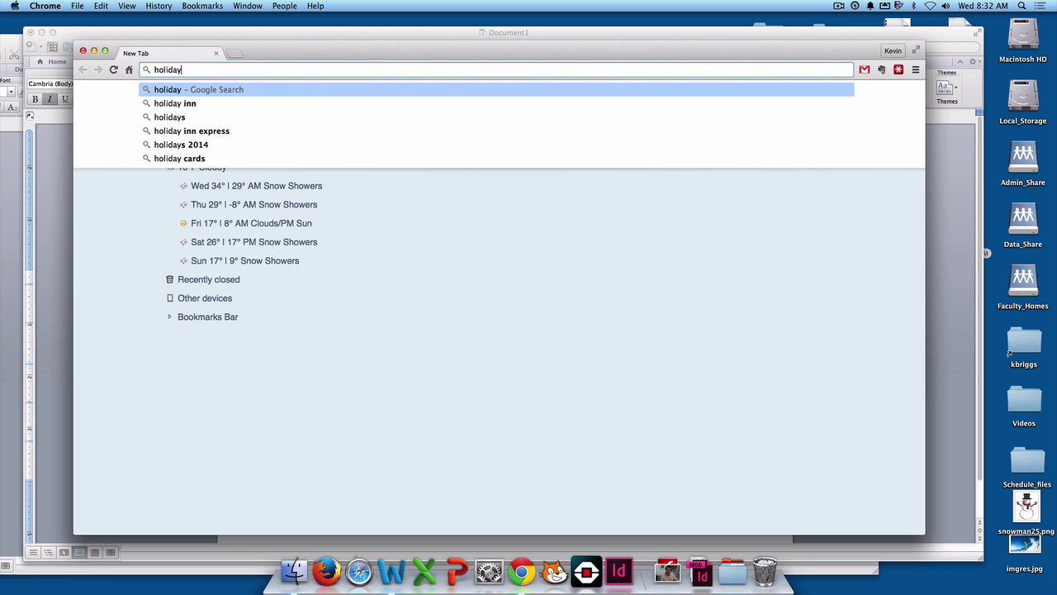
pyautogui.write('s in janu')
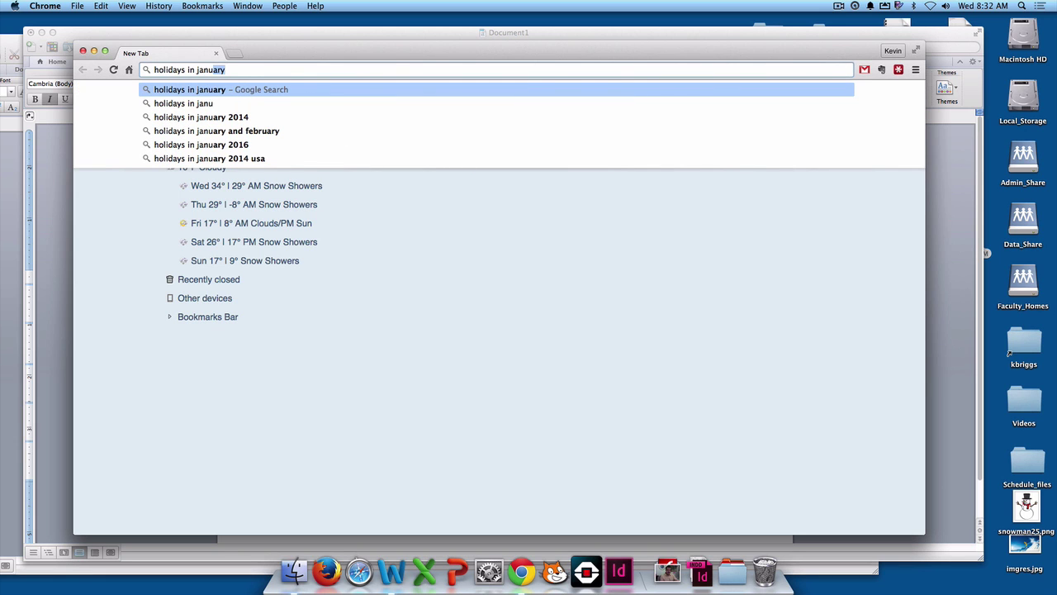
pyautogui.press('Return')
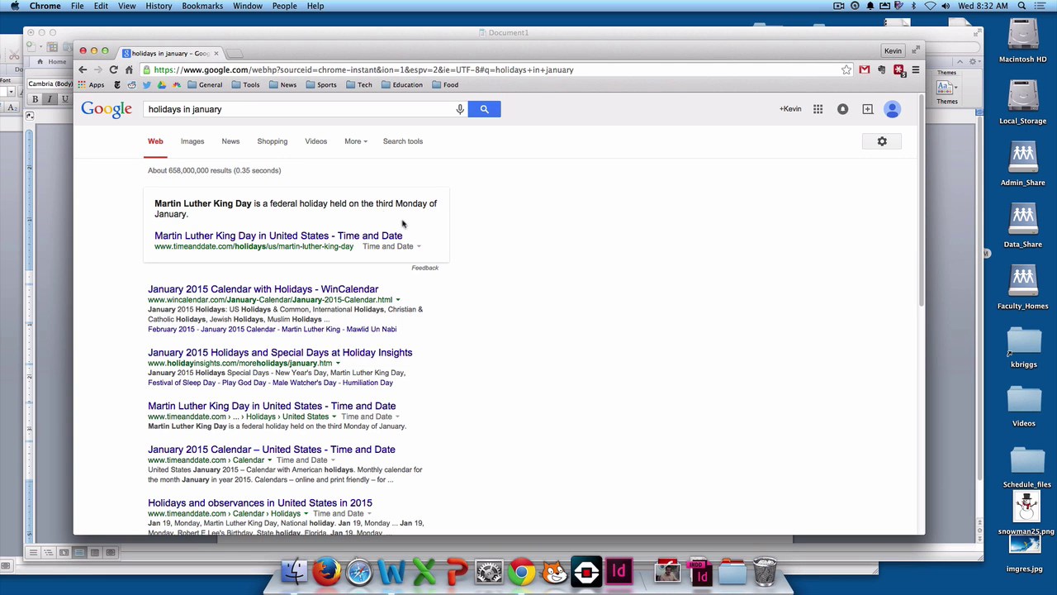
pyautogui.click(12, 290)
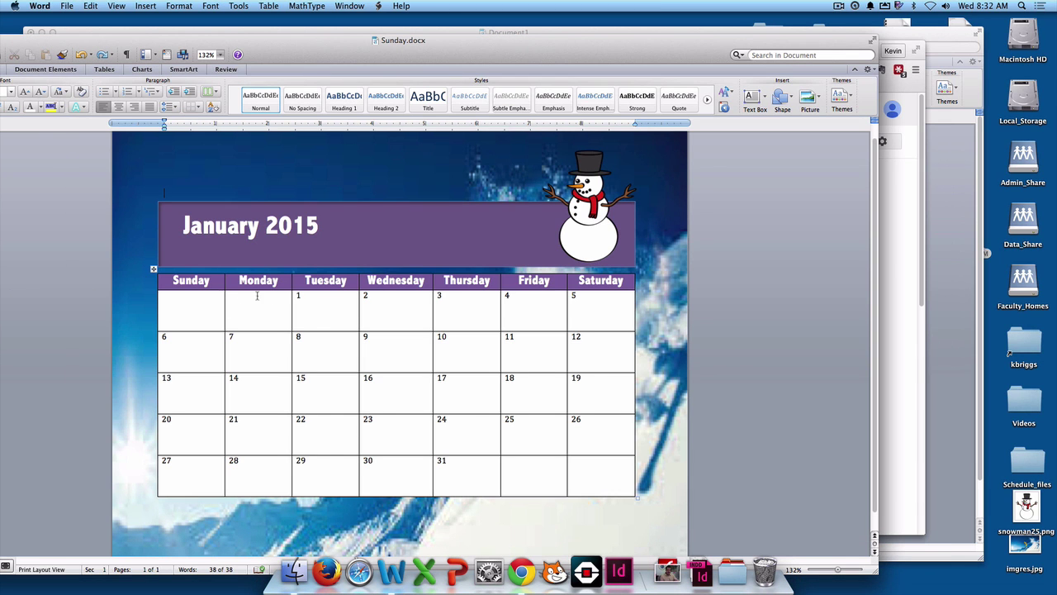
# - Check the sample's 21 cell and the search results, then bring Document1 back in front
pyautogui.click(262, 427)
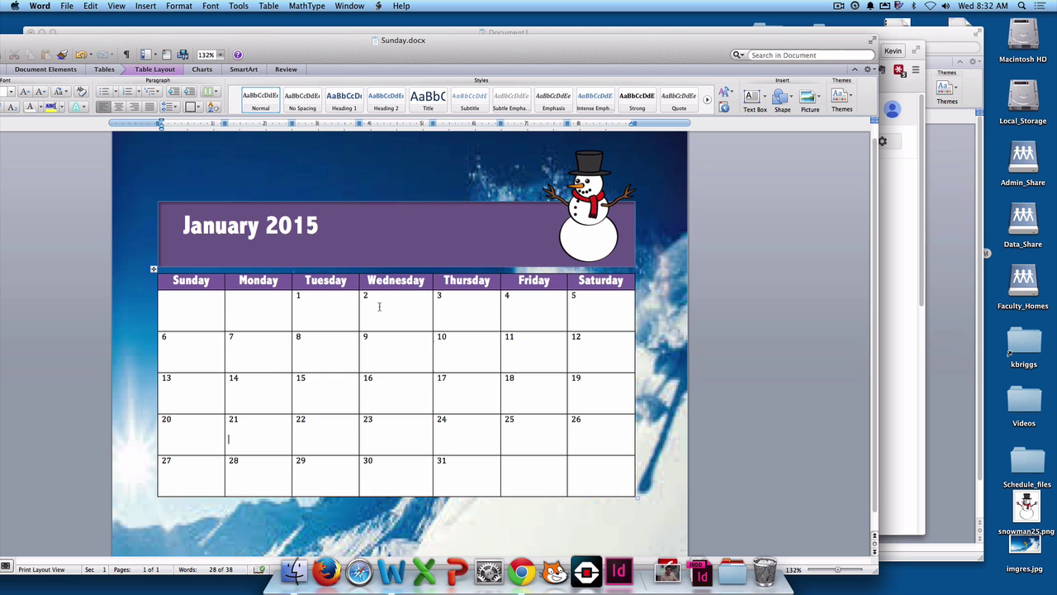
pyautogui.scroll(1, 378, 307)
pyautogui.press('super+Tab')
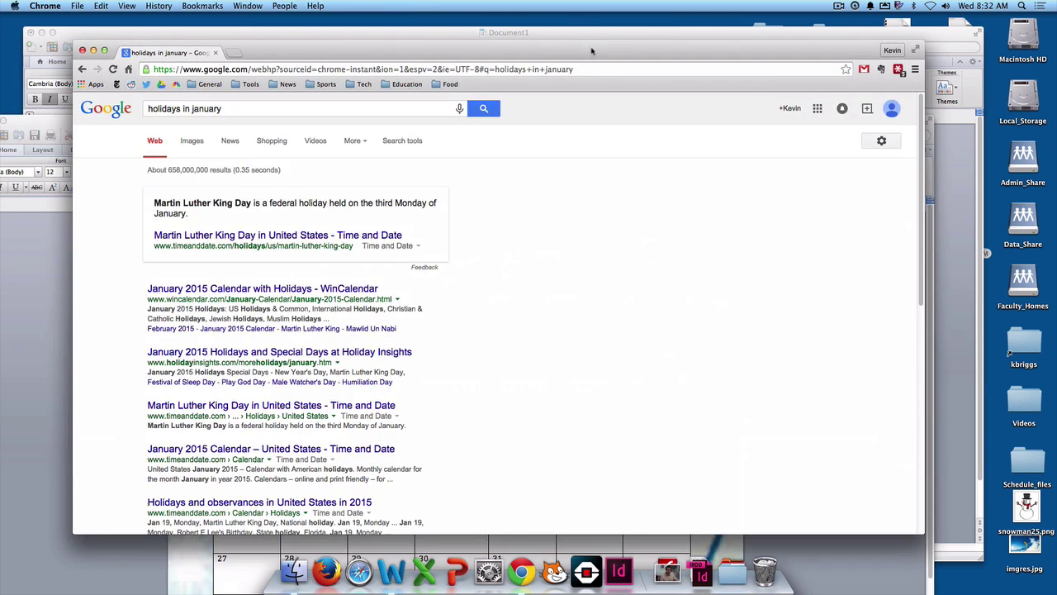
pyautogui.click(589, 34)
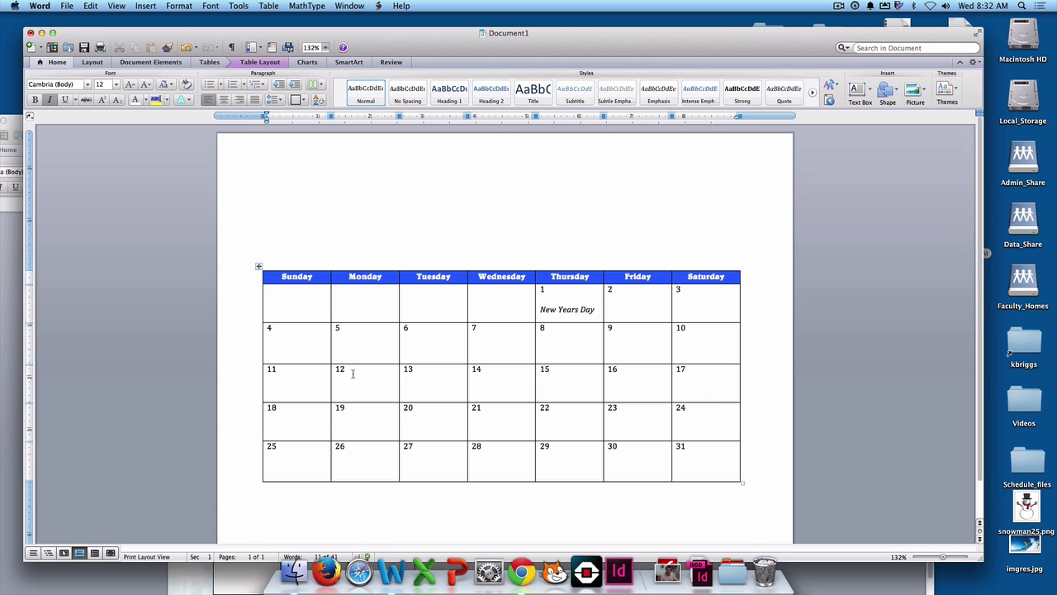
# - Add an italic 'Martin Luther King' note in the 19 cell
pyautogui.click(371, 408)
pyautogui.click(49, 99)
pyautogui.write('Martin Luther')
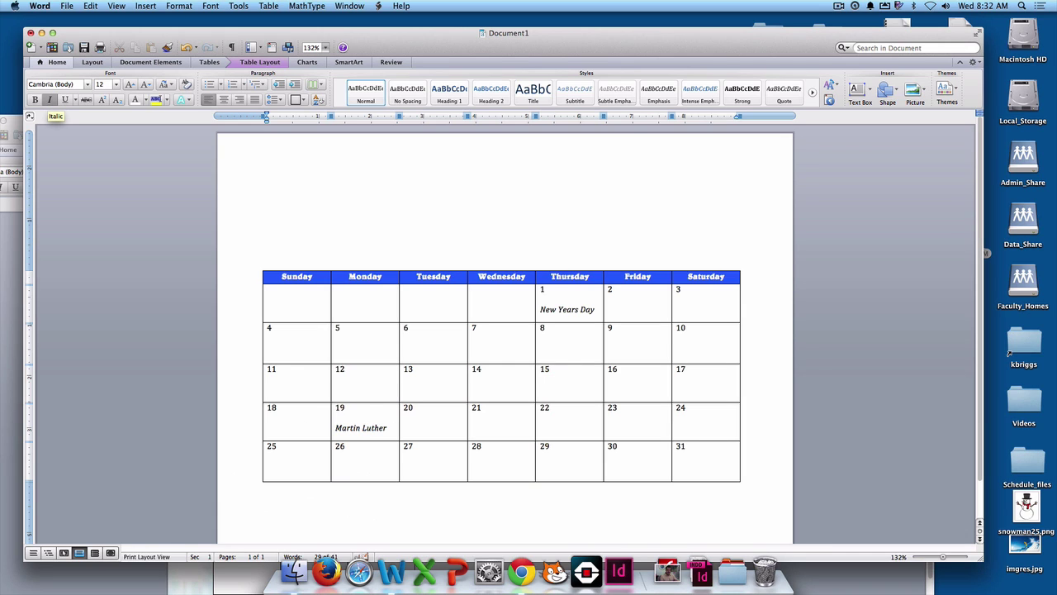
pyautogui.write(' King Day')
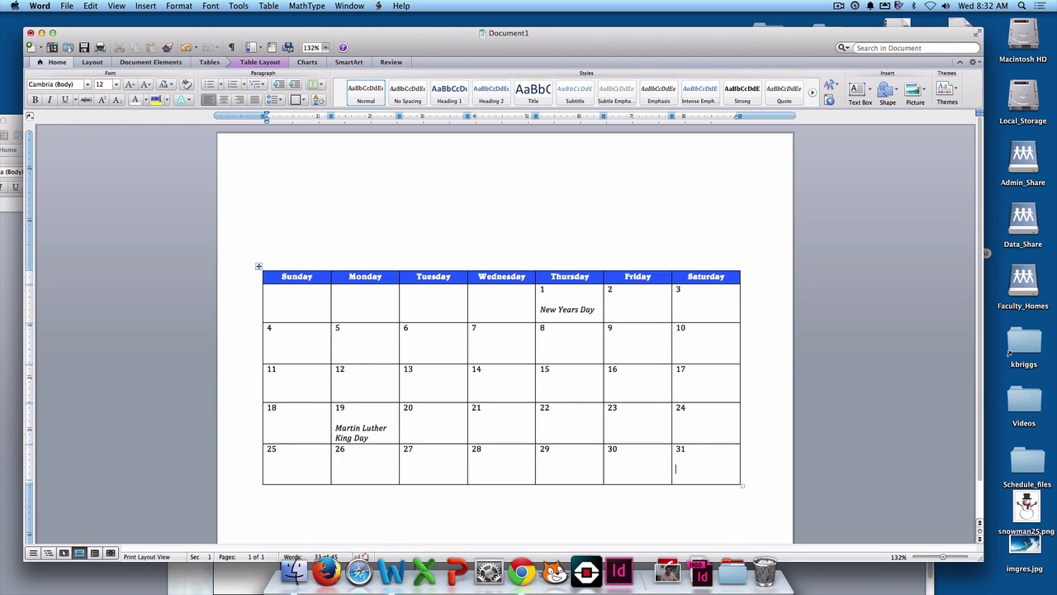
# - Add an italic 'My Birthday!' note under 31, redoing the non-italic start
pyautogui.write('My B')
pyautogui.press('BackSpace')
pyautogui.press('BackSpace')
pyautogui.press('BackSpace')
pyautogui.press('BackSpace')
pyautogui.click(49, 99)
pyautogui.write('My B')
# - Select all the dated cells and set them in Adobe Caslon Pro Bold
pyautogui.moveTo(692, 451); pyautogui.dragTo(329, 313)
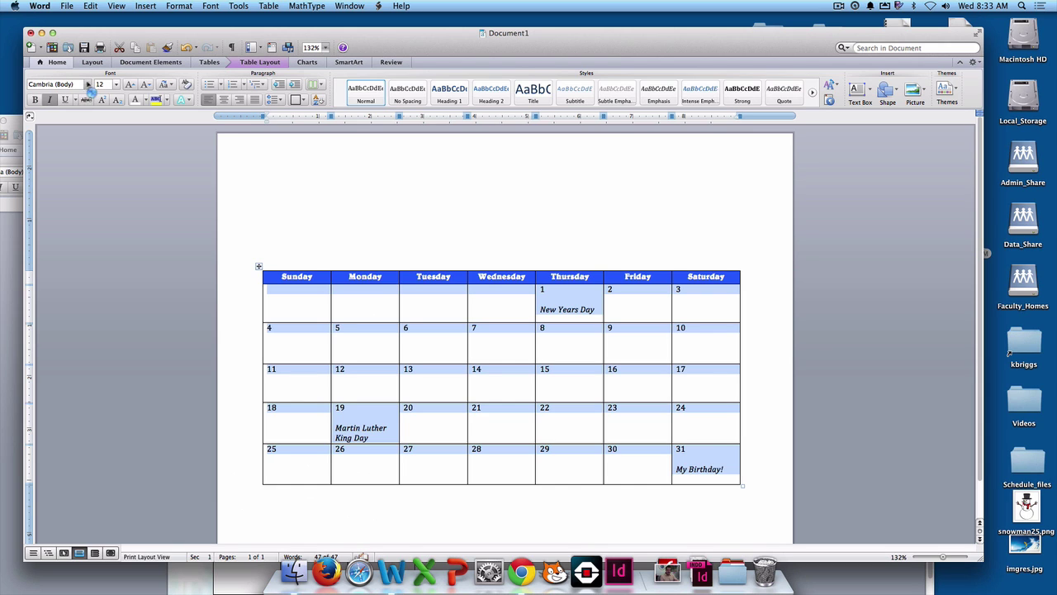
pyautogui.click(87, 84)
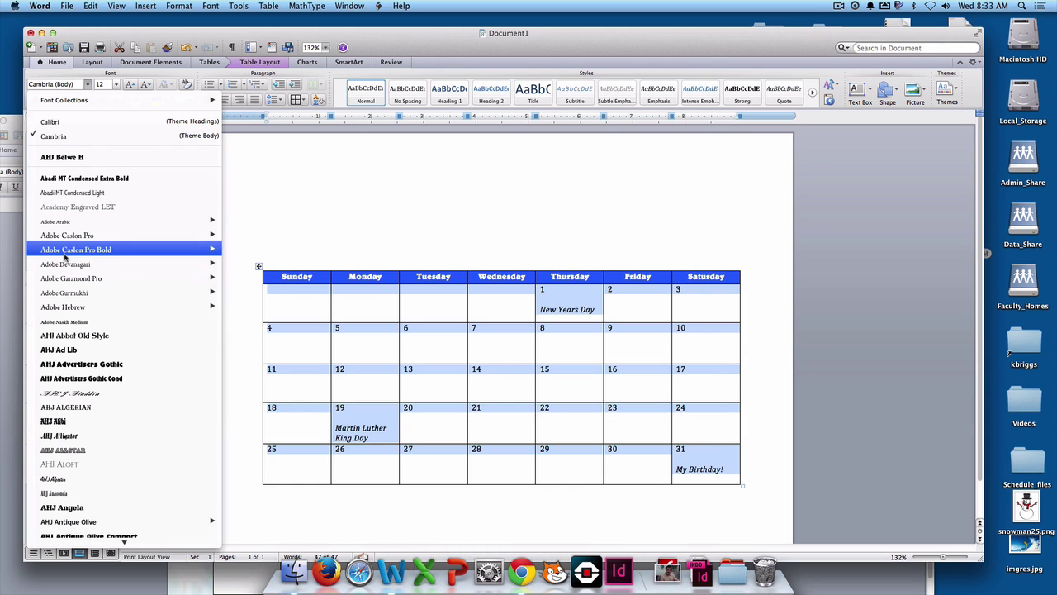
pyautogui.click(65, 252)
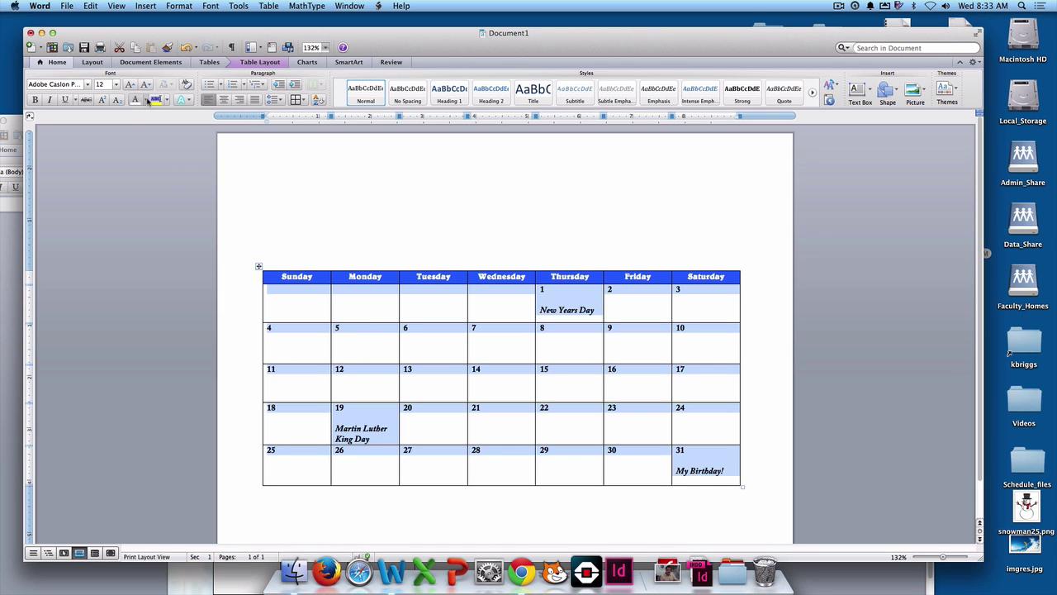
pyautogui.click(209, 62)
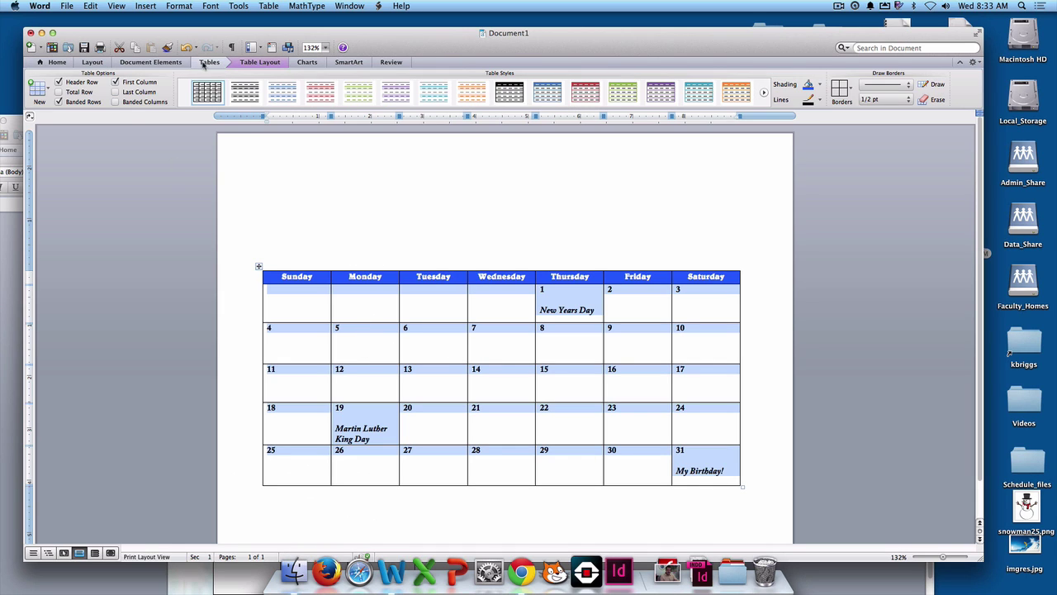
pyautogui.click(820, 85)
pyautogui.click(818, 126)
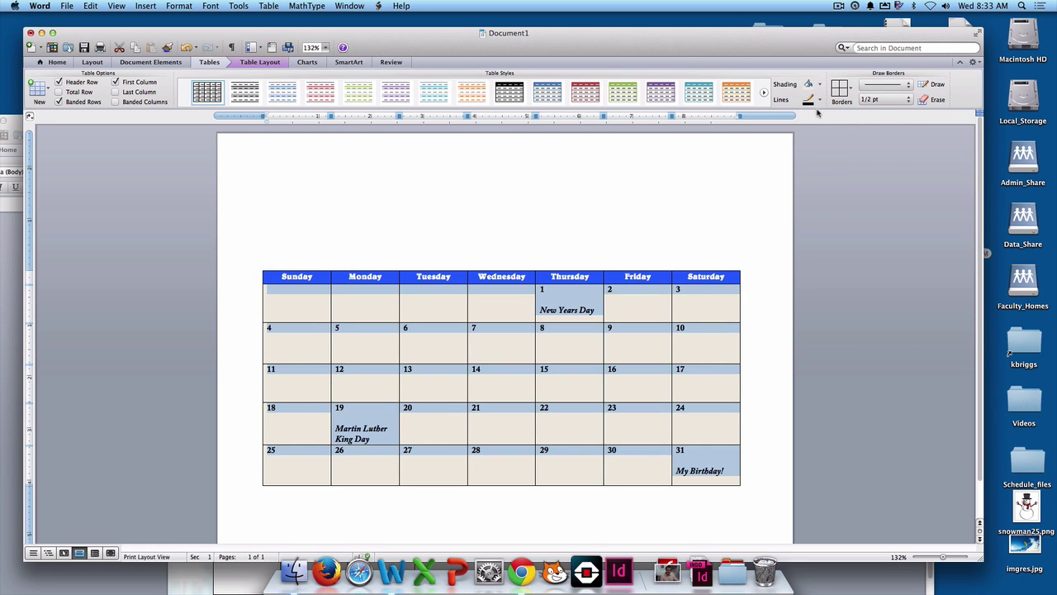
pyautogui.click(820, 100)
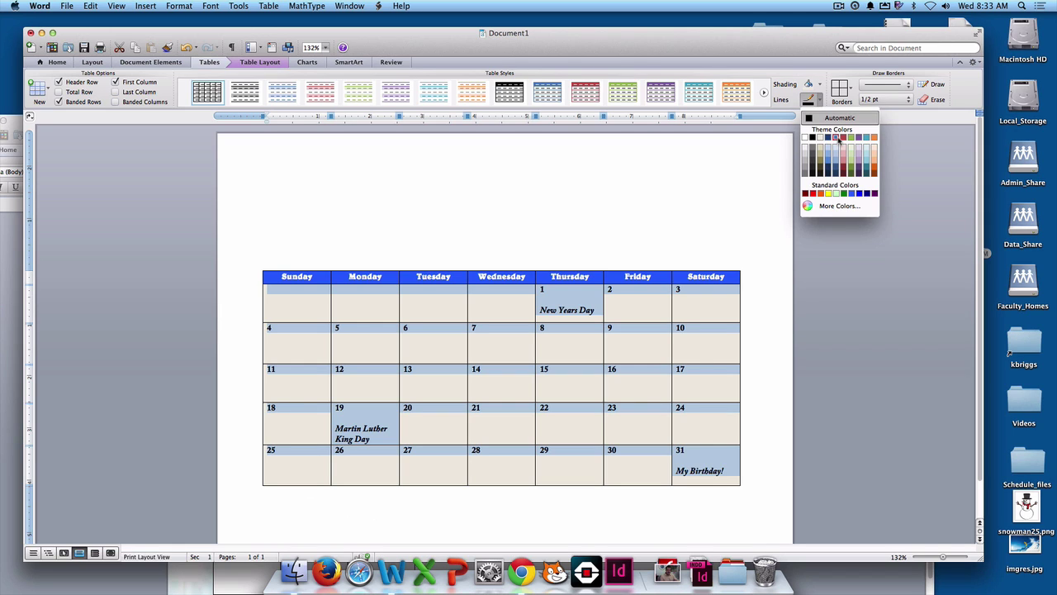
pyautogui.click(839, 144)
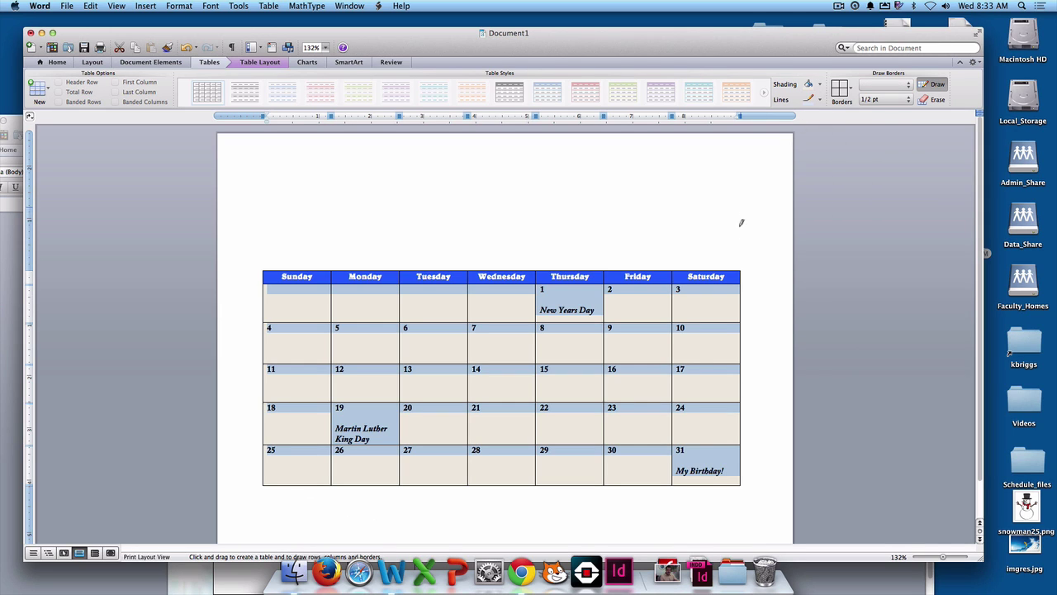
pyautogui.click(819, 85)
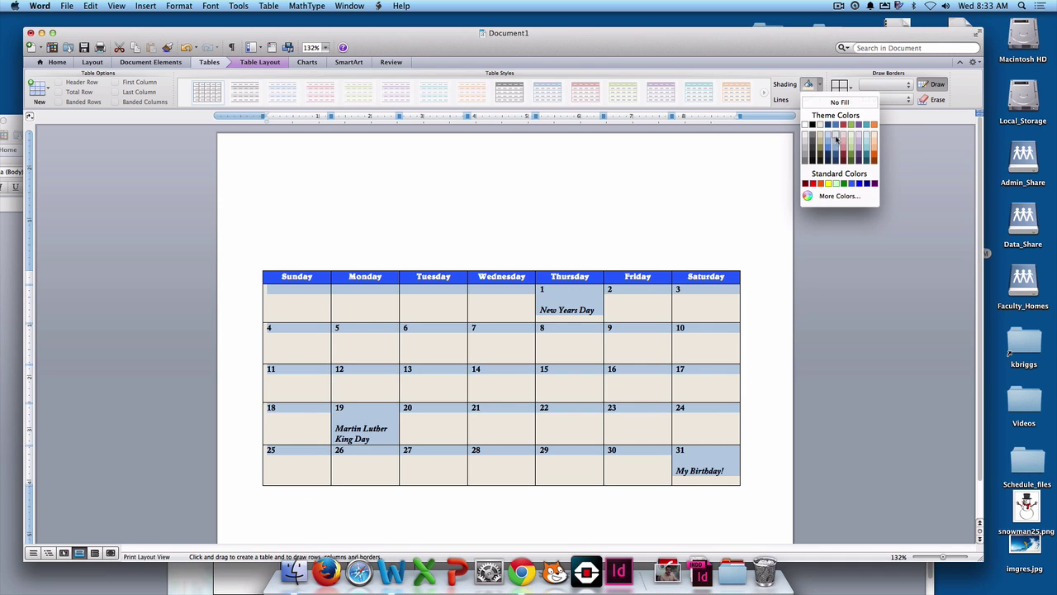
pyautogui.click(835, 136)
pyautogui.click(750, 184)
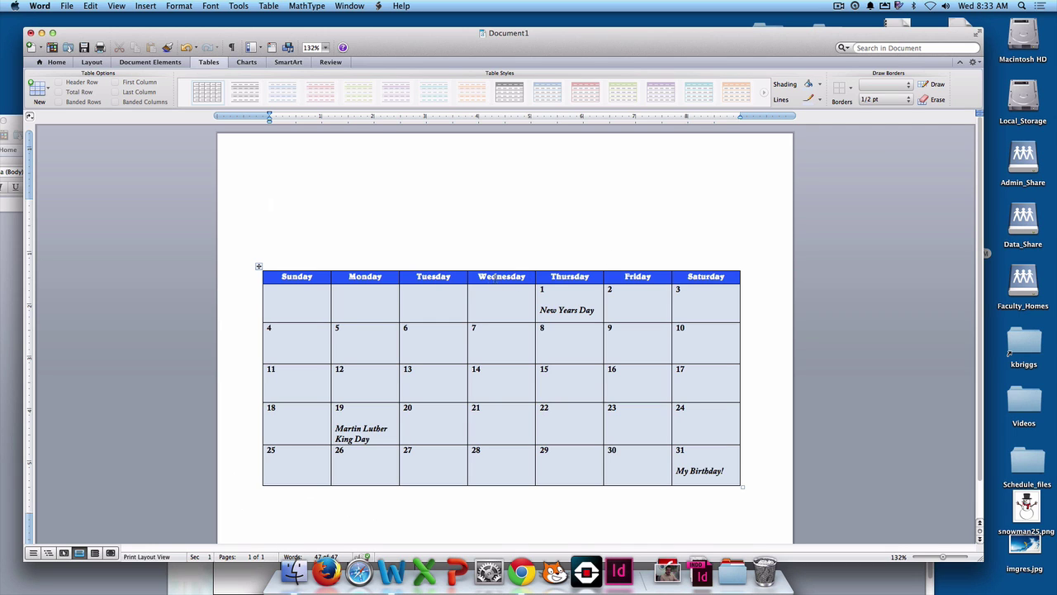
pyautogui.click(258, 266)
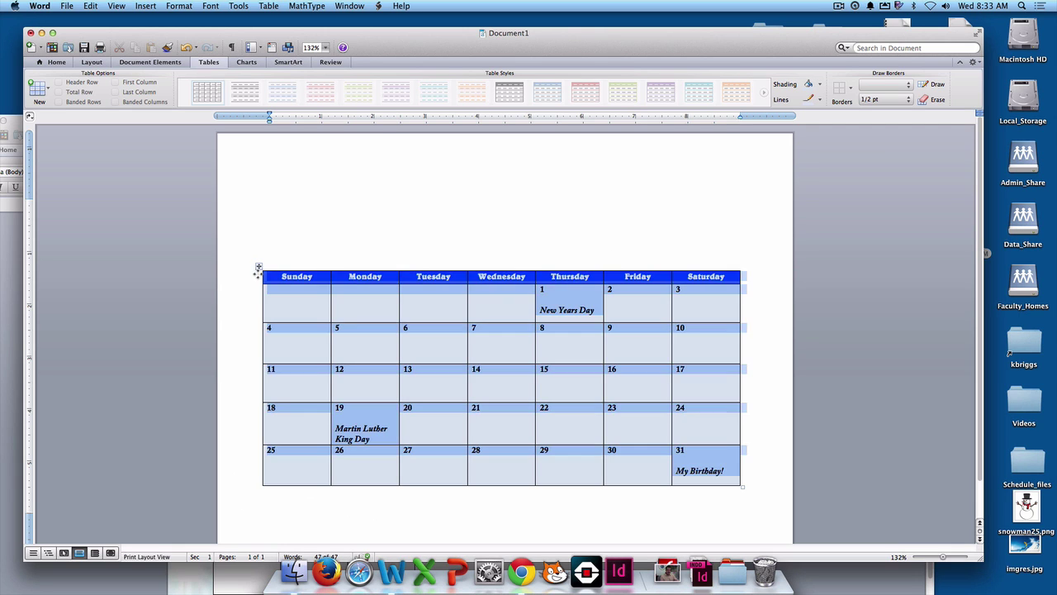
pyautogui.click(296, 268)
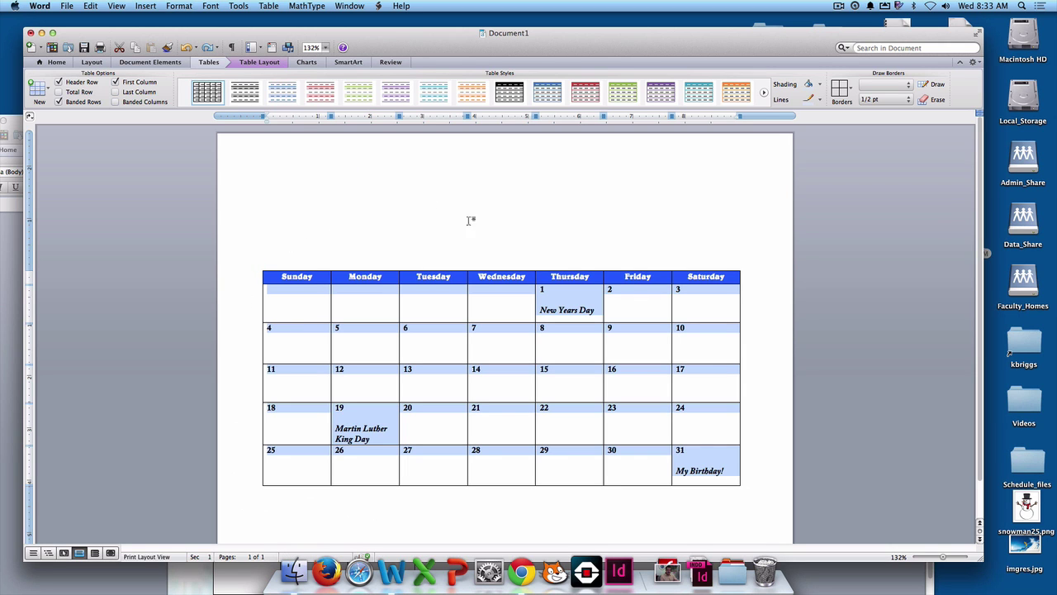
# - Glance at the sample calendar, then return to Document1 with the Home ribbon showing
pyautogui.moveTo(468, 36); pyautogui.dragTo(469, 121)
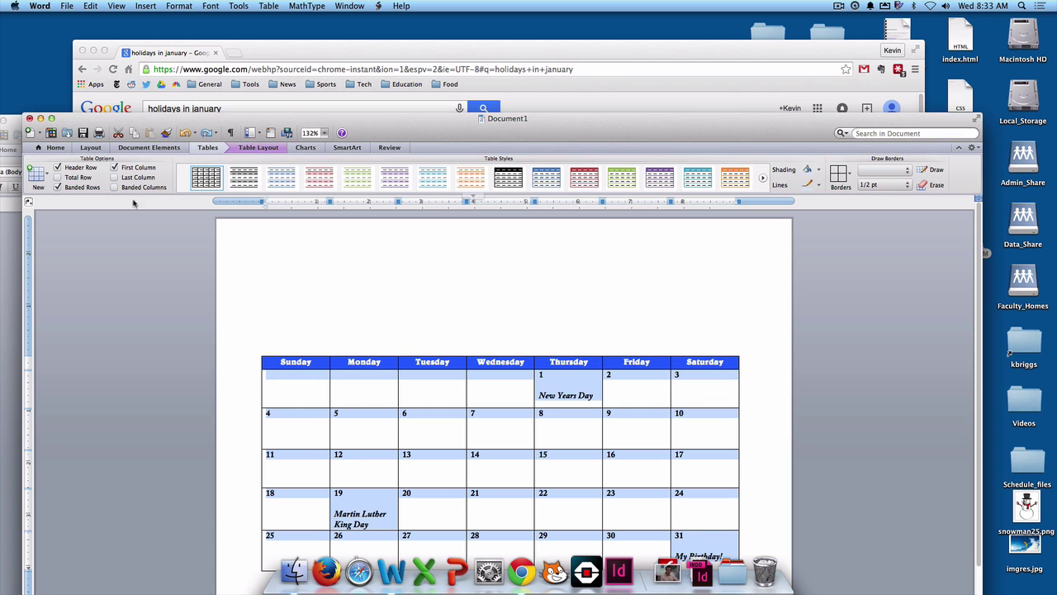
pyautogui.click(17, 273)
pyautogui.moveTo(318, 136); pyautogui.dragTo(353, 74)
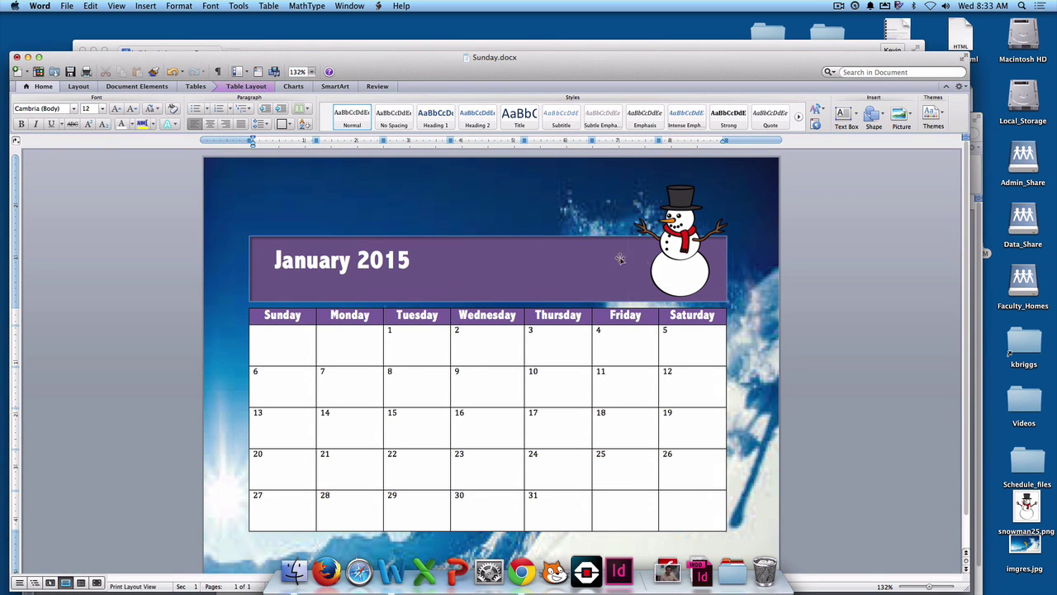
pyautogui.hotkey('ctrl', 'Up')
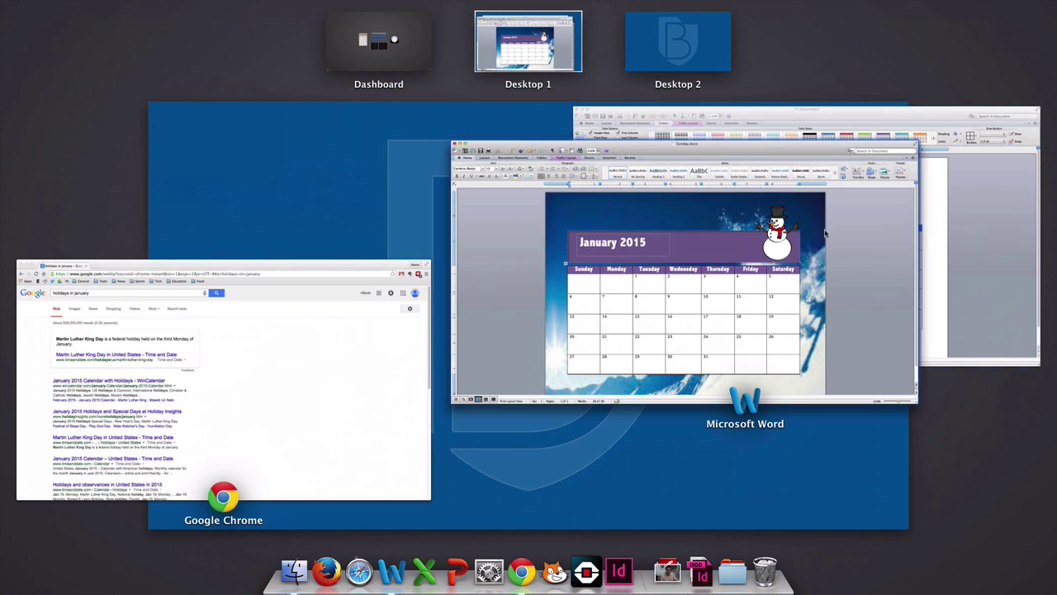
pyautogui.click(1011, 246)
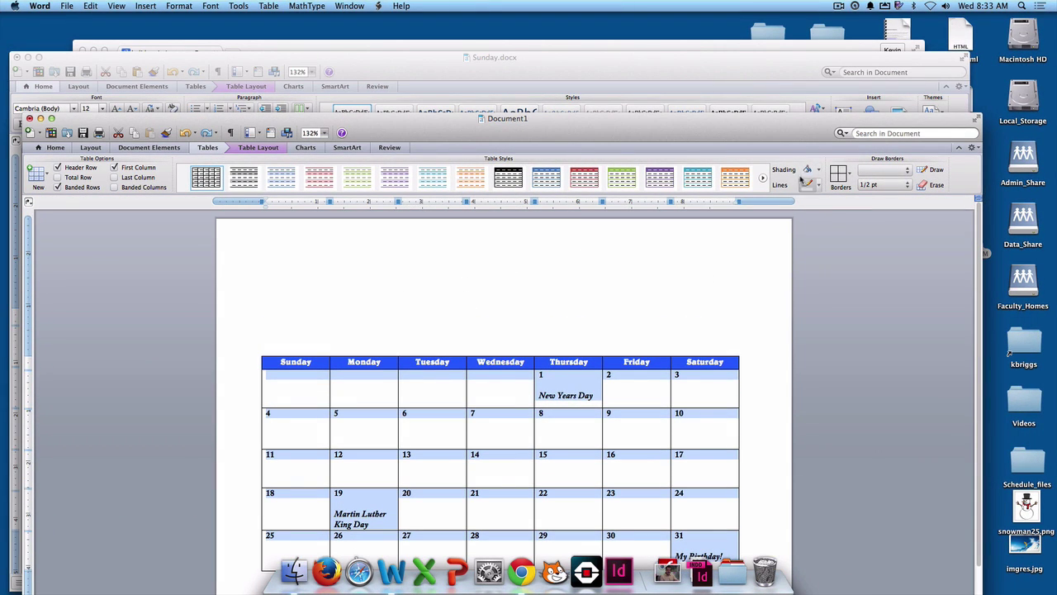
pyautogui.click(48, 148)
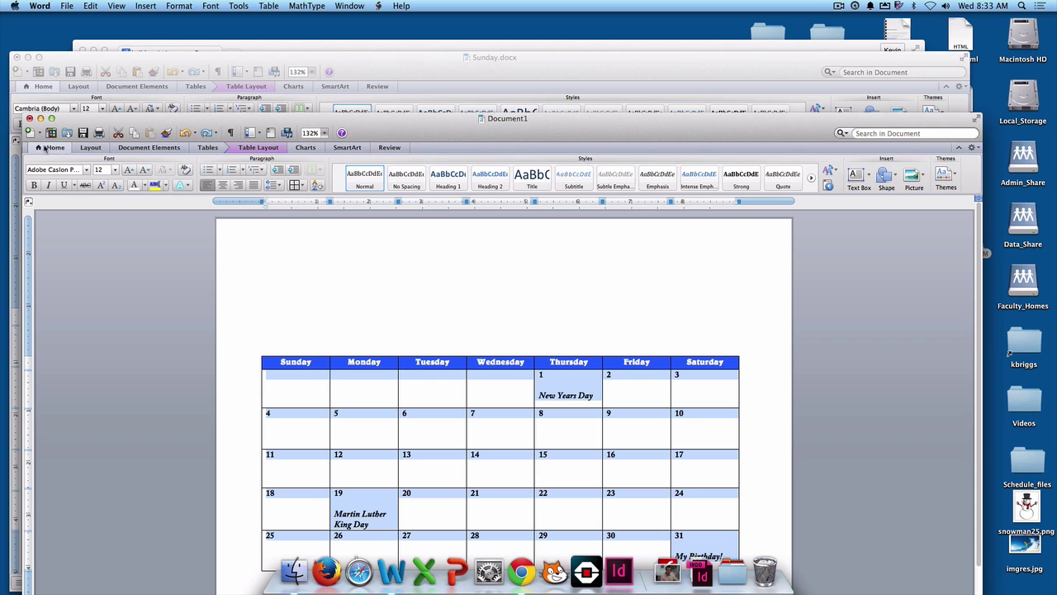
# - Draw a rectangle banner across the full width directly above the calendar table
pyautogui.click(893, 177)
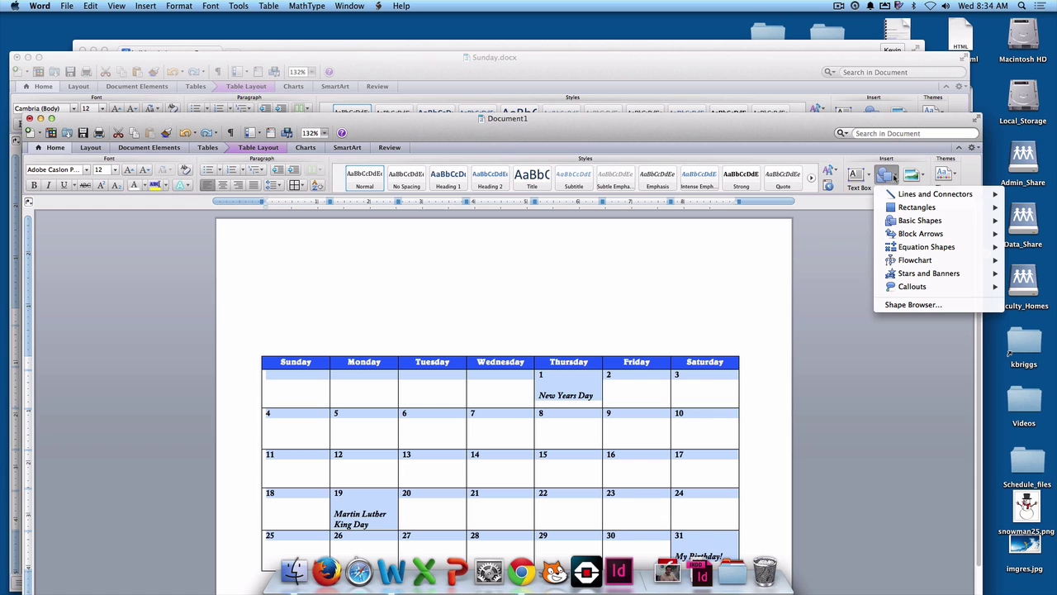
pyautogui.moveTo(901, 209)
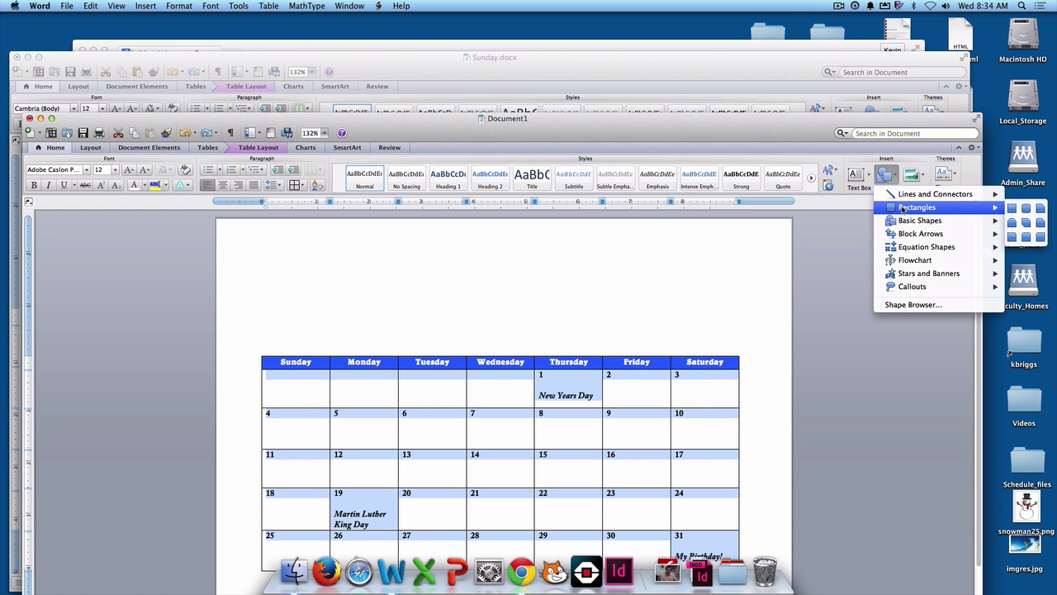
pyautogui.click(1011, 209)
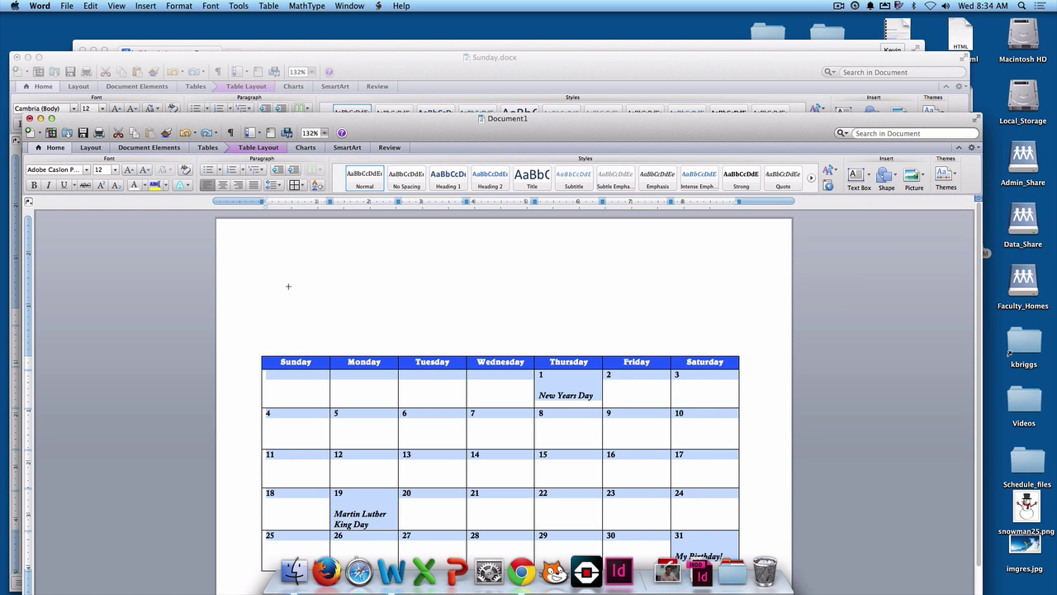
pyautogui.moveTo(260, 284)
pyautogui.mouseDown()
pyautogui.moveTo(265, 327)
pyautogui.moveTo(315, 338)
pyautogui.moveTo(538, 341)
pyautogui.moveTo(669, 327)
pyautogui.moveTo(728, 332)
pyautogui.moveTo(739, 347)
pyautogui.mouseUp()
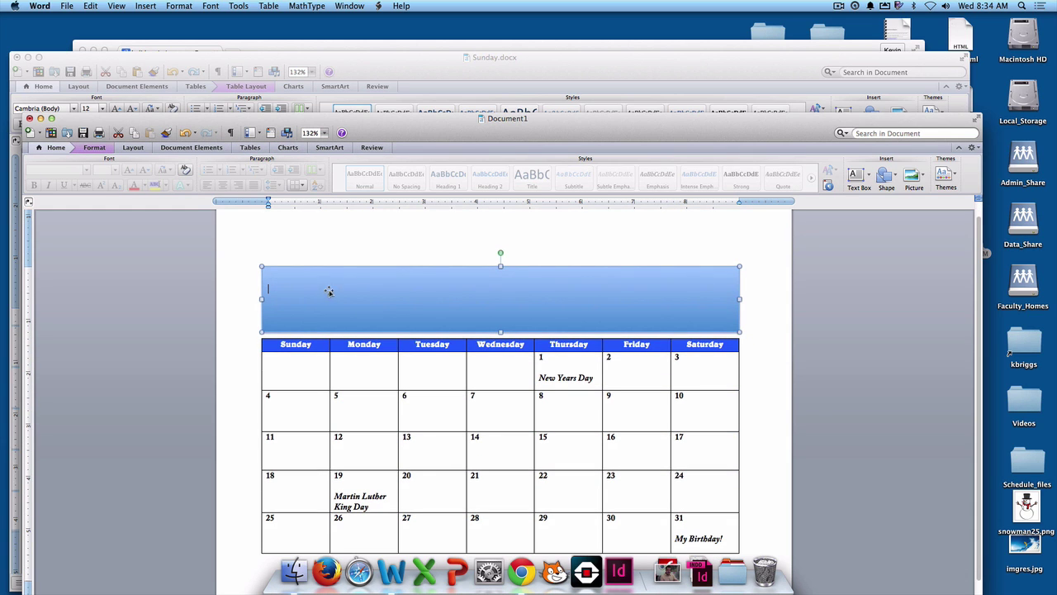
# - Select the new blue banner as a shape, ready for formatting
pyautogui.click(269, 291)
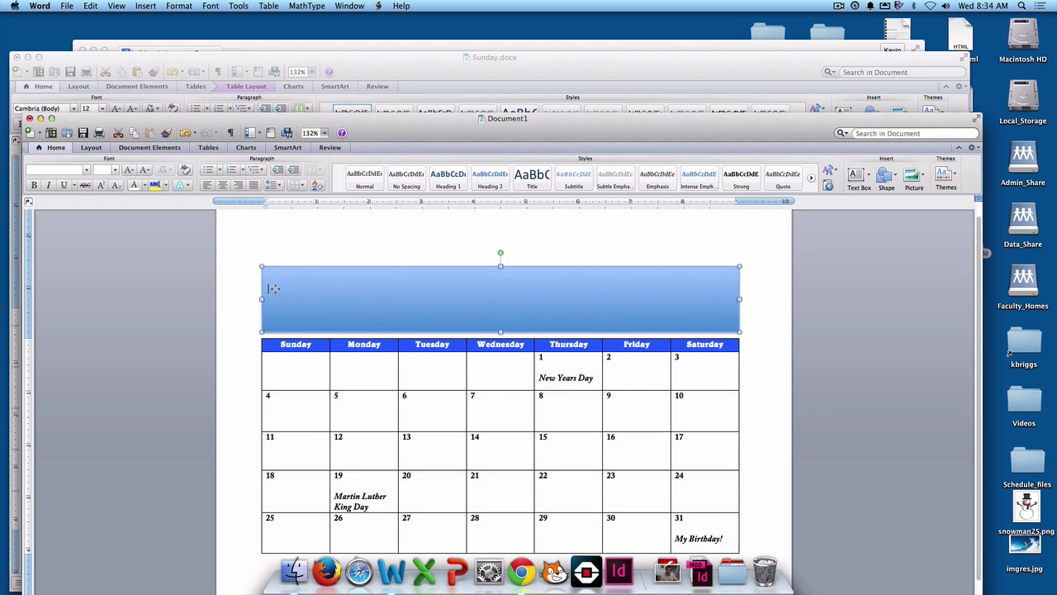
pyautogui.click(413, 304)
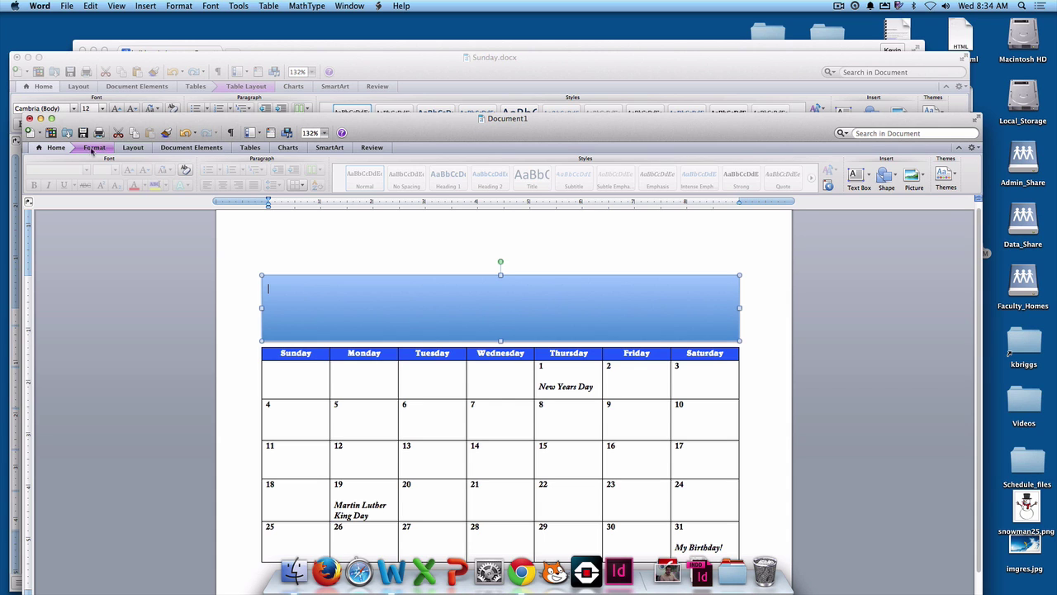
pyautogui.click(288, 257)
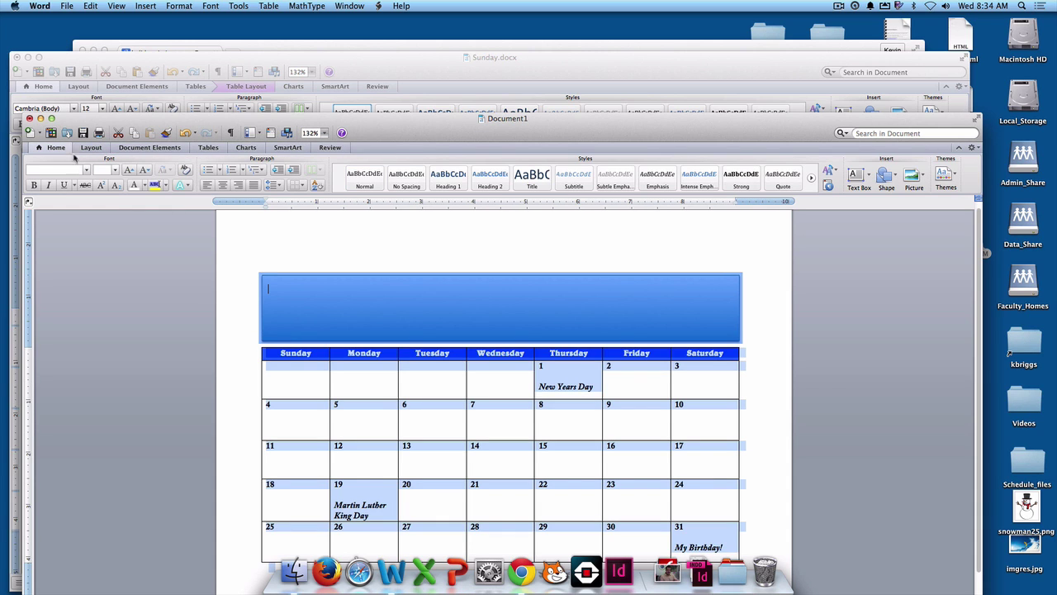
pyautogui.click(308, 276)
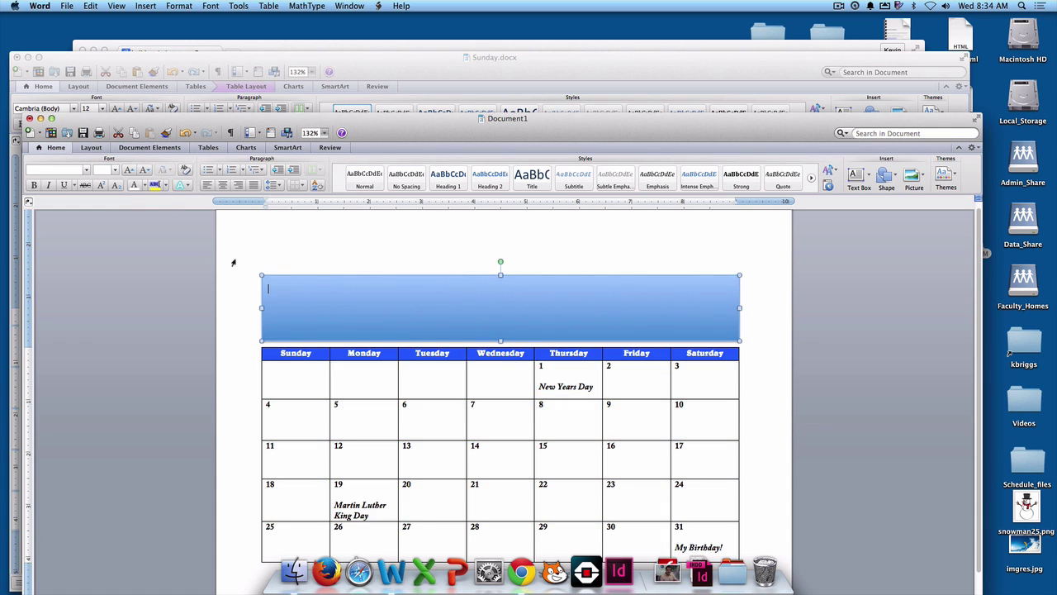
pyautogui.click(399, 324)
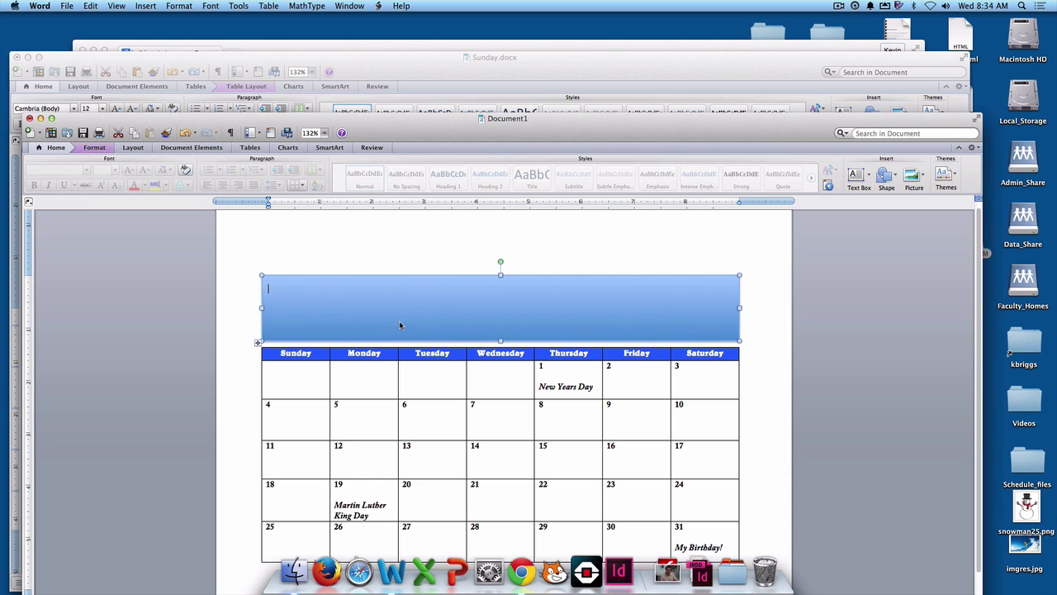
pyautogui.click(96, 148)
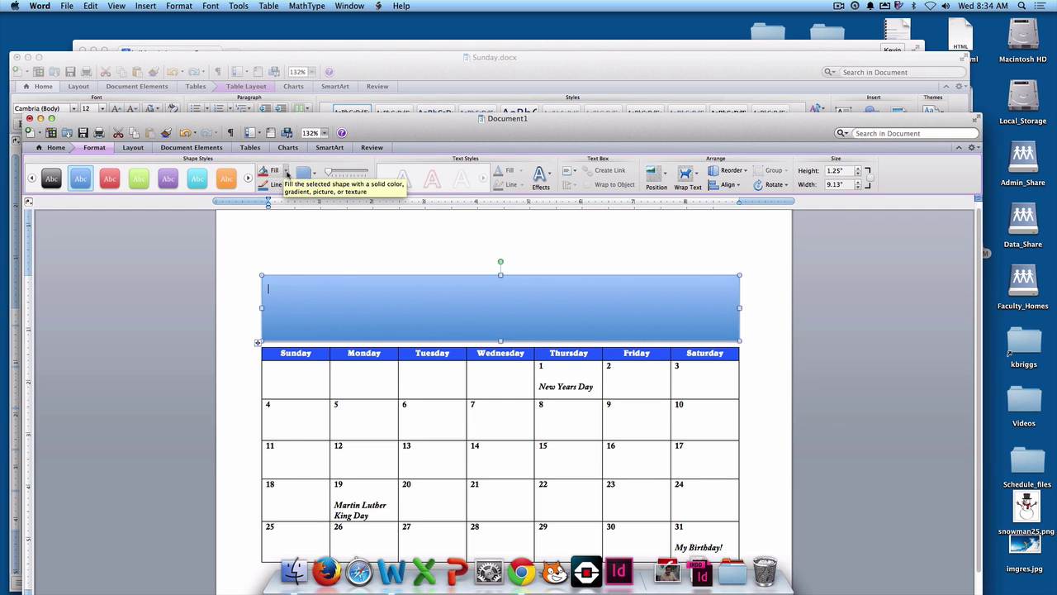
# - Fill the banner with a more saturated solid blue from the colour picker
pyautogui.click(285, 172)
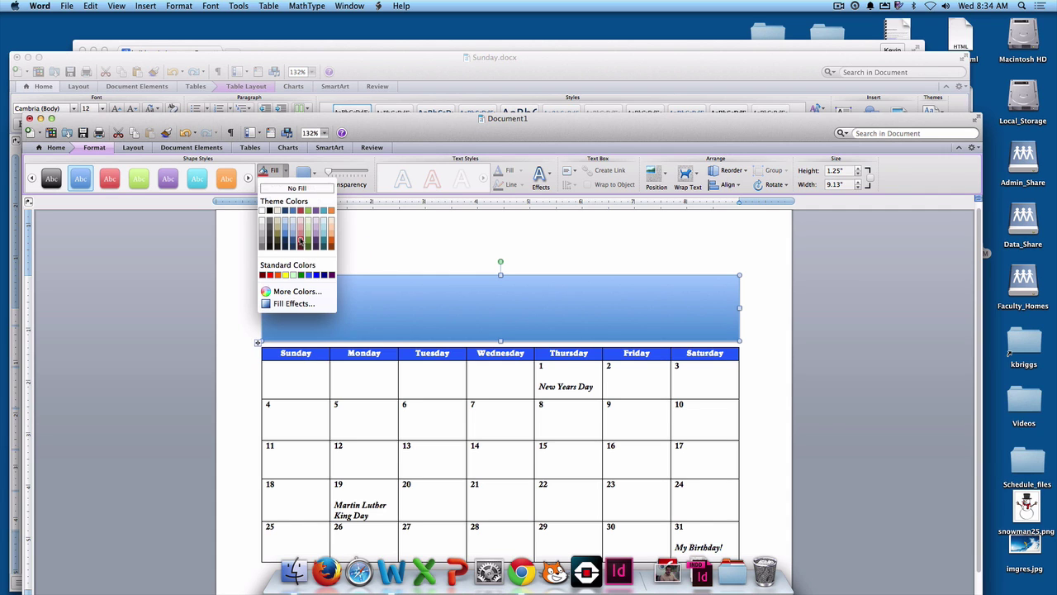
pyautogui.click(296, 291)
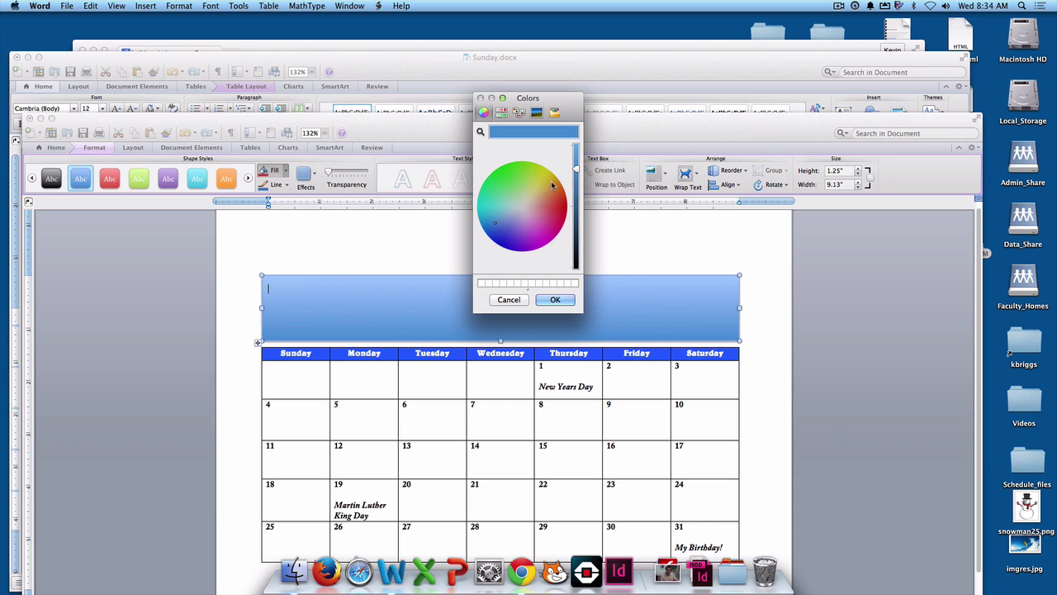
pyautogui.moveTo(496, 224); pyautogui.dragTo(500, 246)
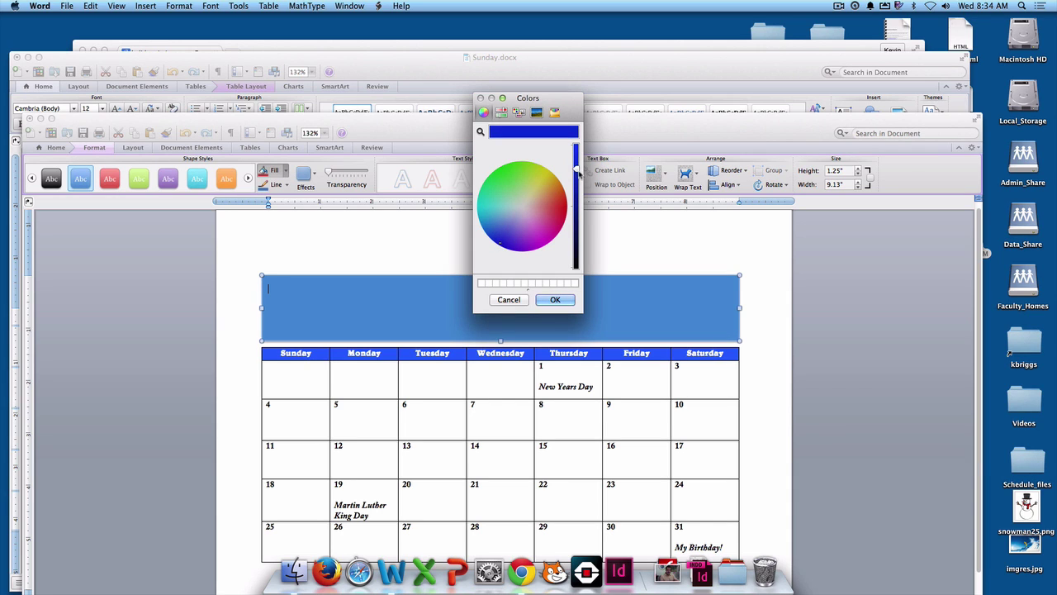
pyautogui.moveTo(576, 170); pyautogui.dragTo(577, 165)
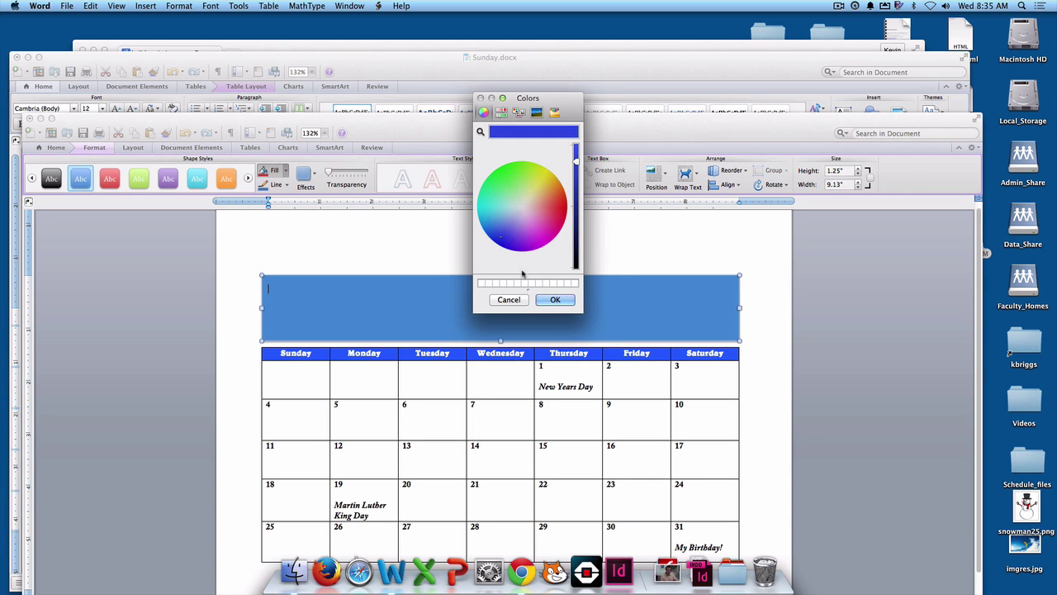
pyautogui.click(553, 300)
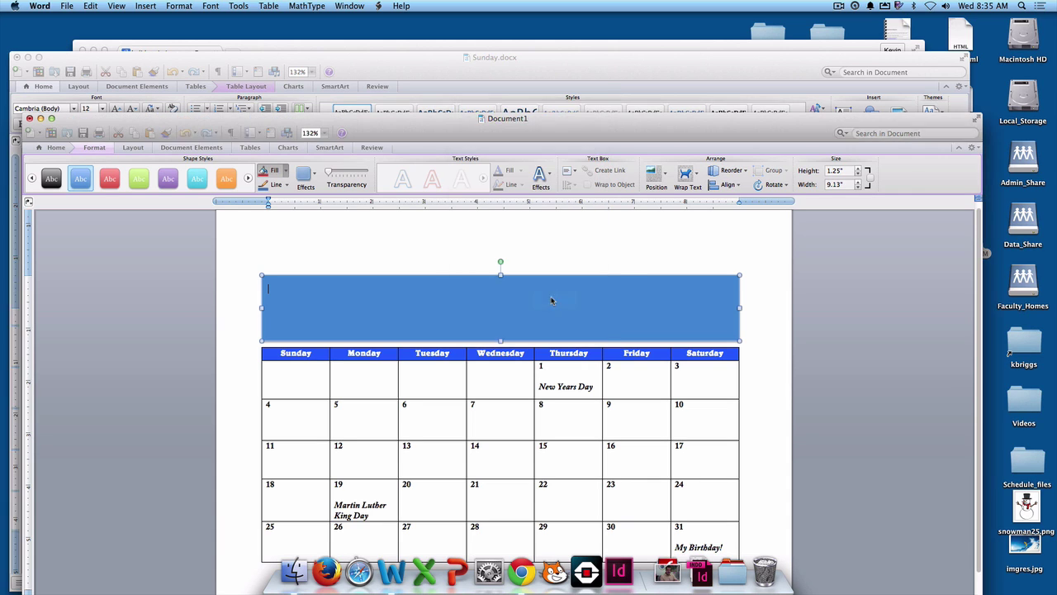
pyautogui.click(289, 260)
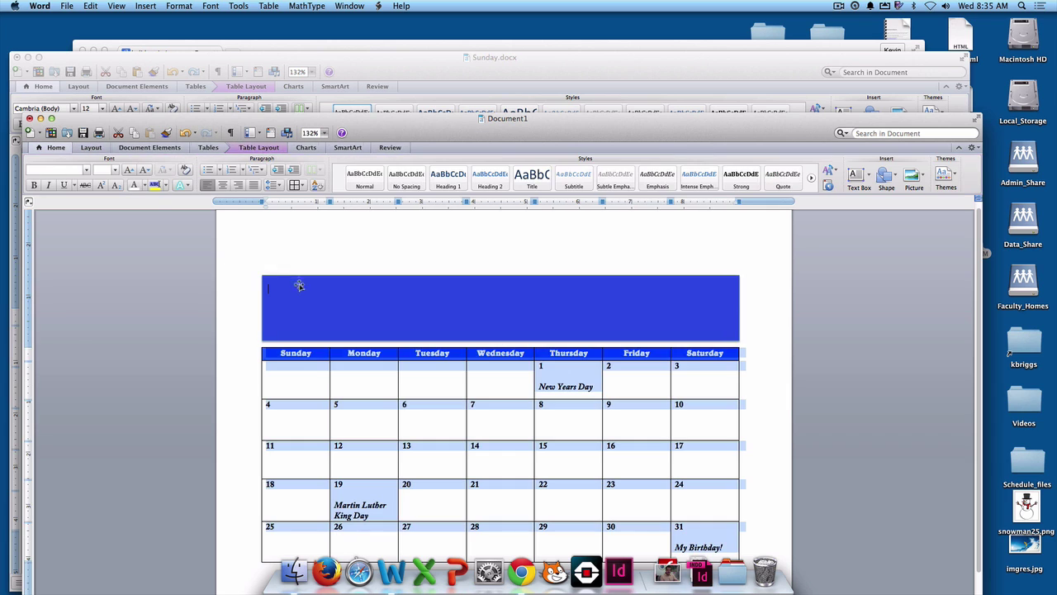
pyautogui.click(307, 293)
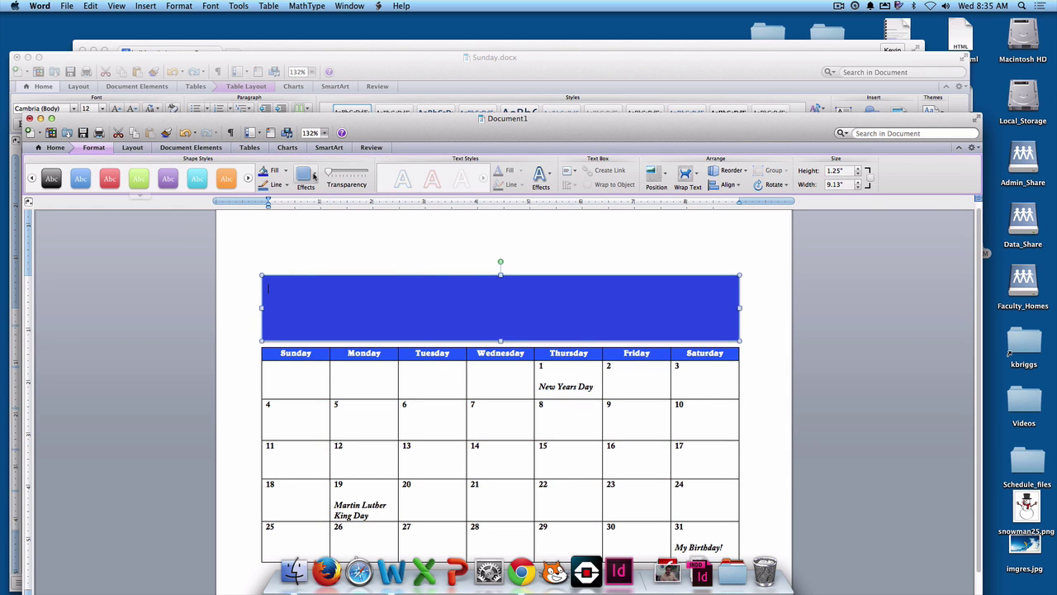
# - Give the banner an outer shadow, leaving its transparency at fully opaque
pyautogui.click(315, 175)
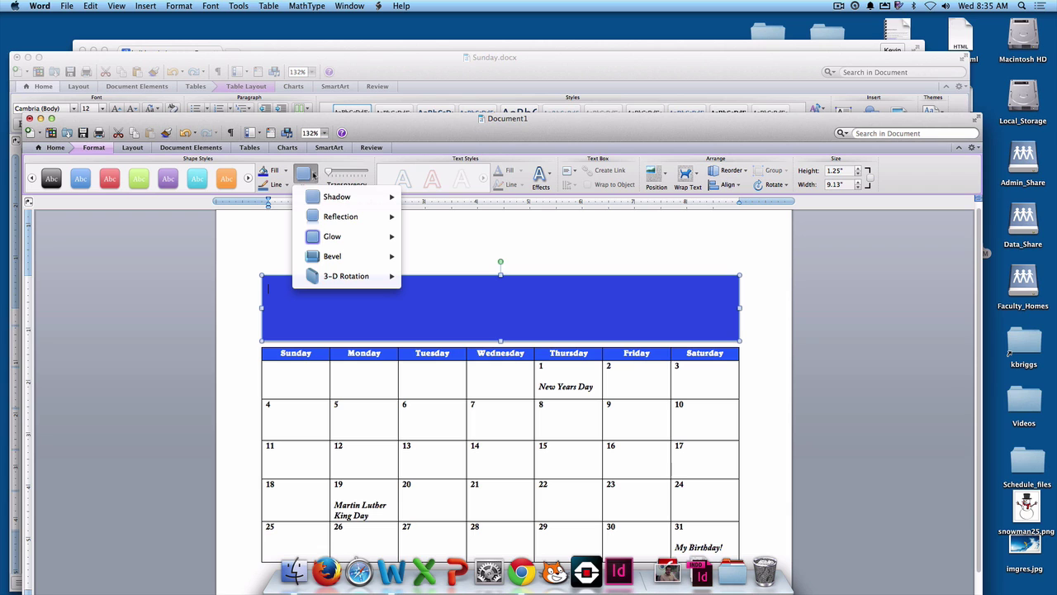
pyautogui.moveTo(333, 276)
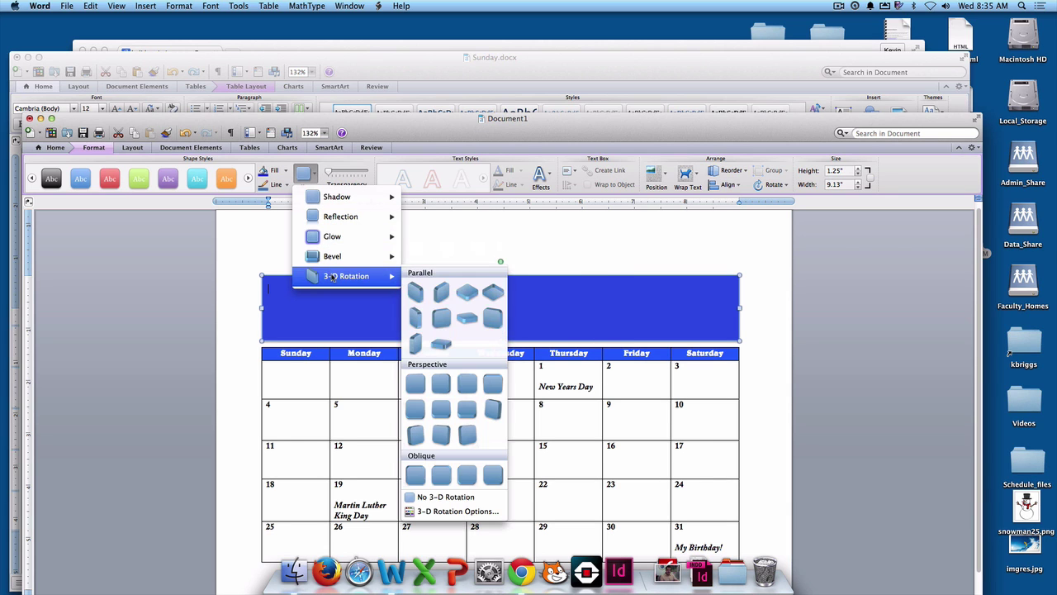
pyautogui.moveTo(364, 201)
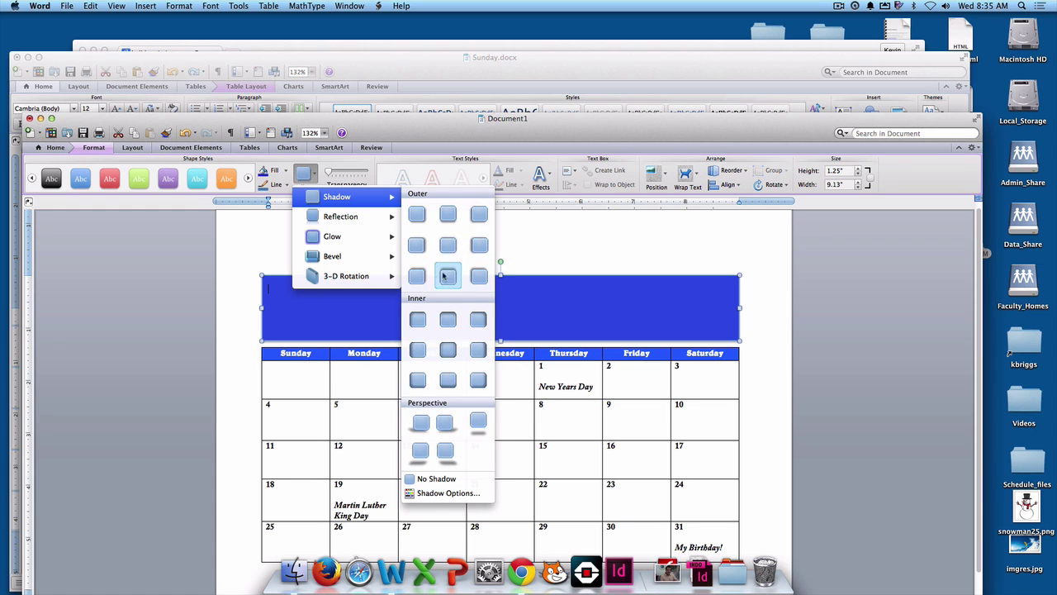
pyautogui.click(417, 277)
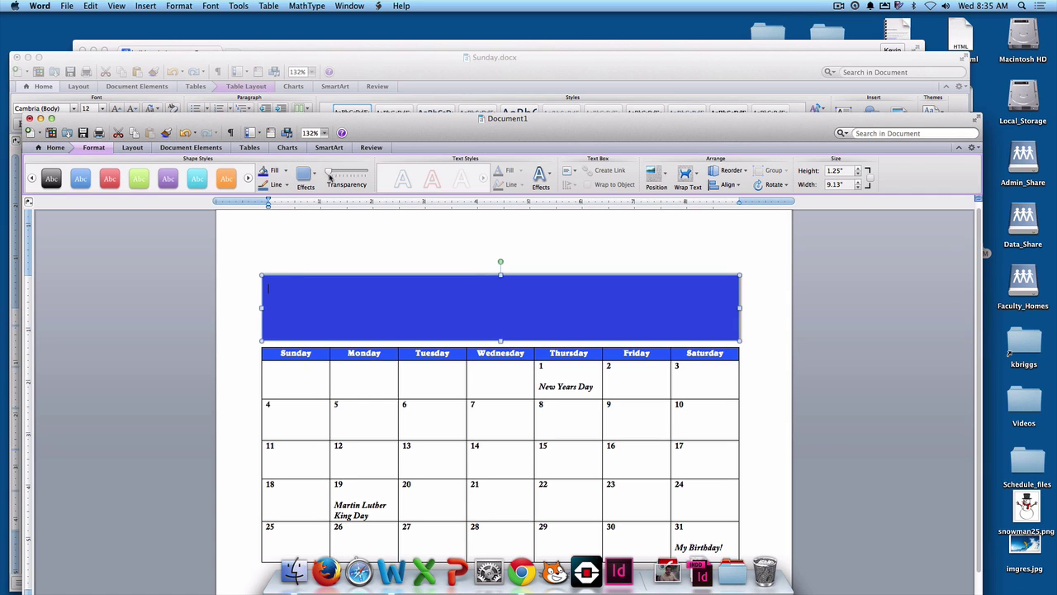
pyautogui.moveTo(328, 174); pyautogui.dragTo(337, 172)
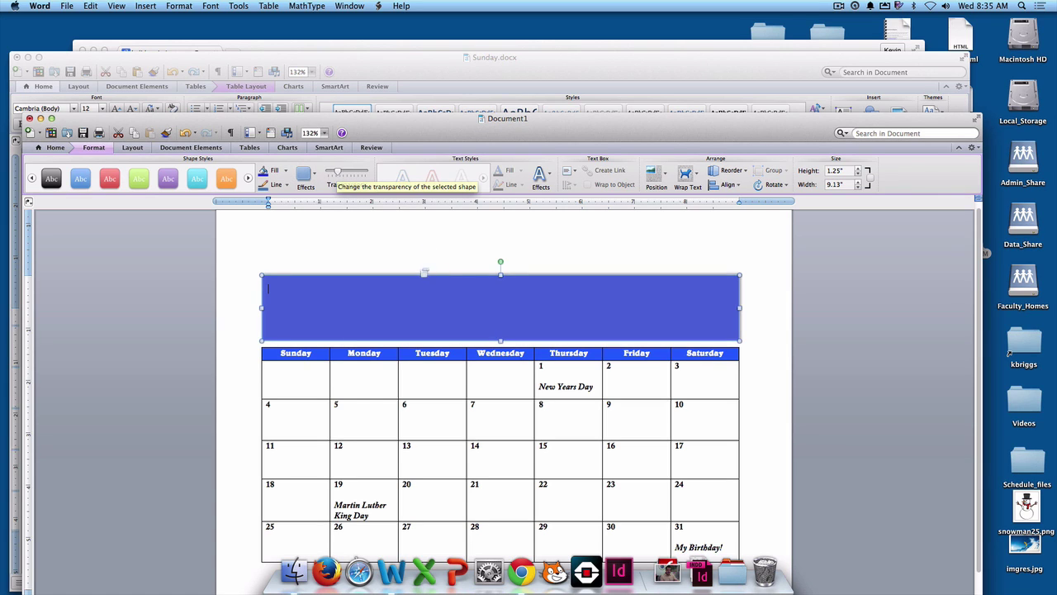
pyautogui.moveTo(335, 174); pyautogui.dragTo(309, 175)
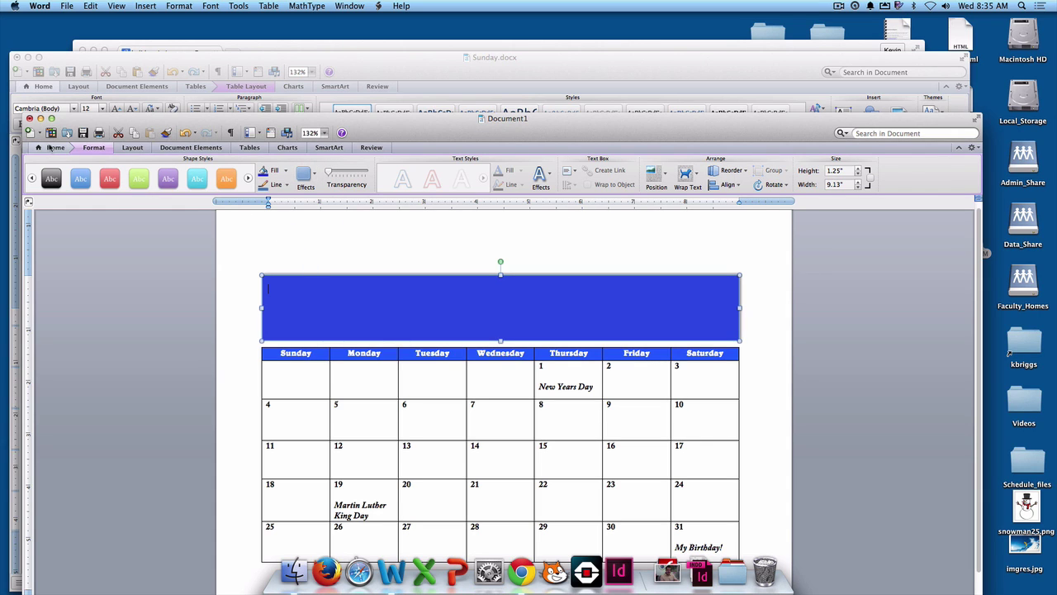
# - Draw a text box at the banner's top-left and finish typing the January 2015 title
pyautogui.click(52, 147)
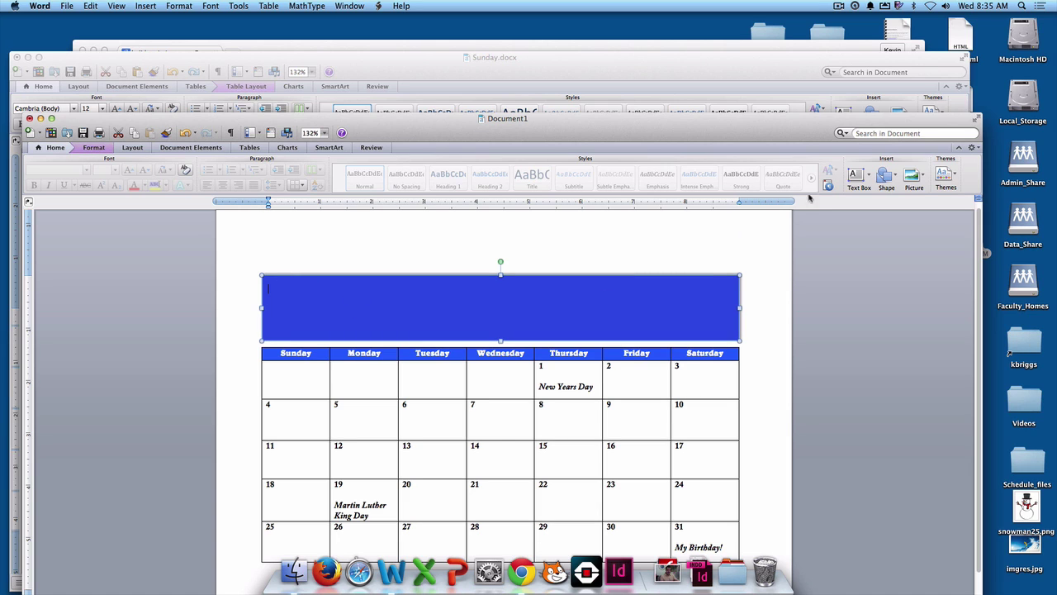
pyautogui.click(857, 175)
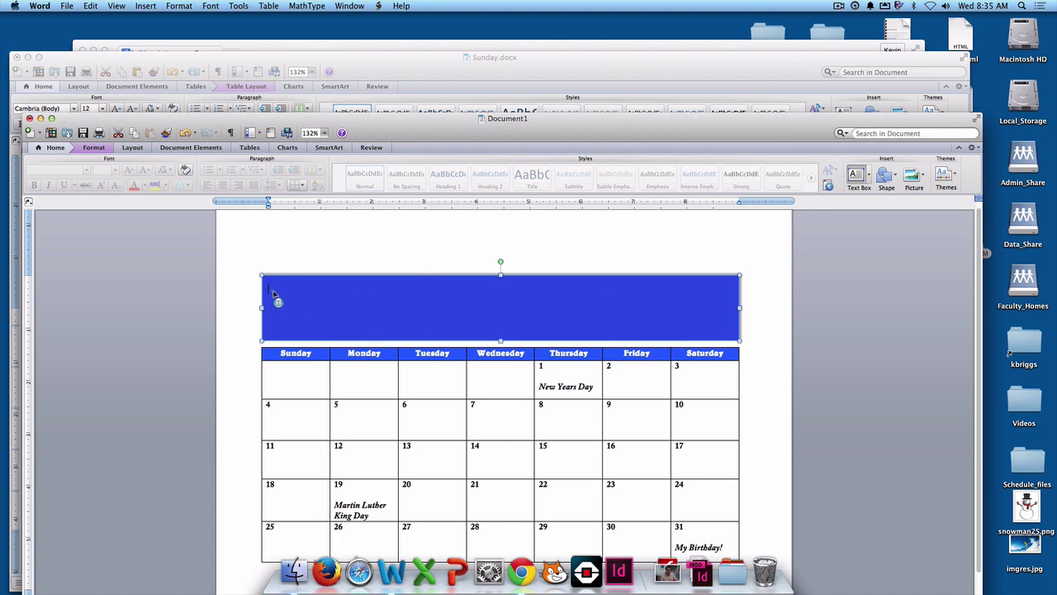
pyautogui.moveTo(268, 283); pyautogui.dragTo(414, 307)
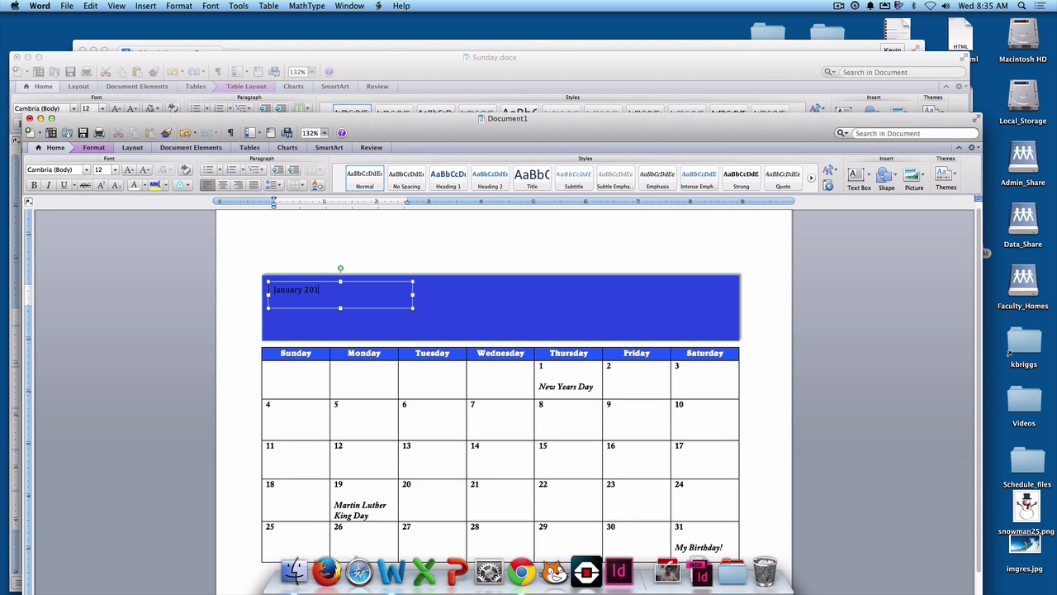
pyautogui.write('5')
pyautogui.click(313, 236)
# - Nudge the January 2015 box right and delete the stray 'dasf' text from the banner
pyautogui.press('super+a')
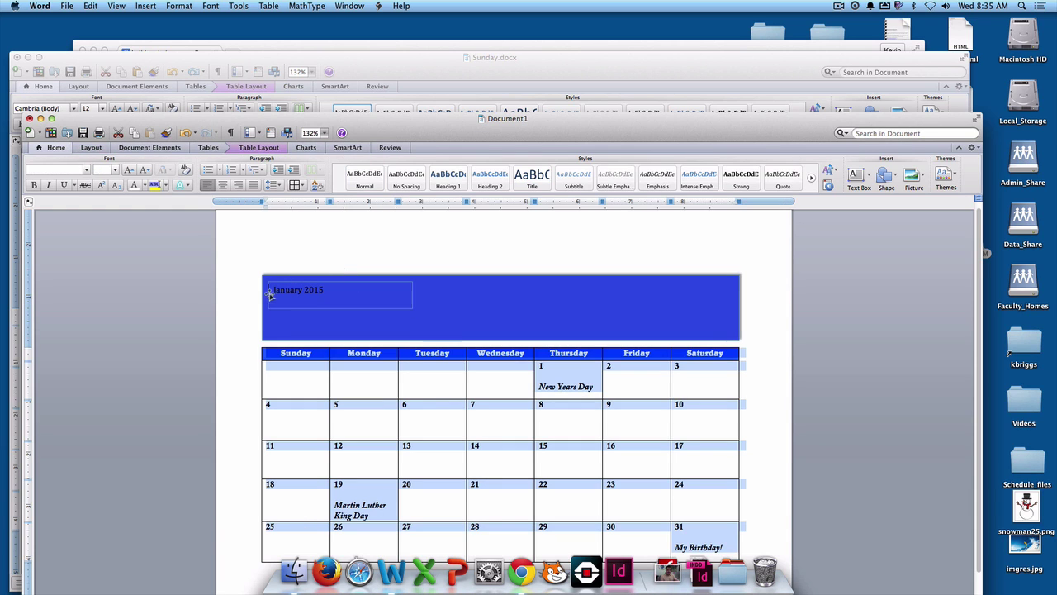
pyautogui.moveTo(269, 293); pyautogui.dragTo(289, 294)
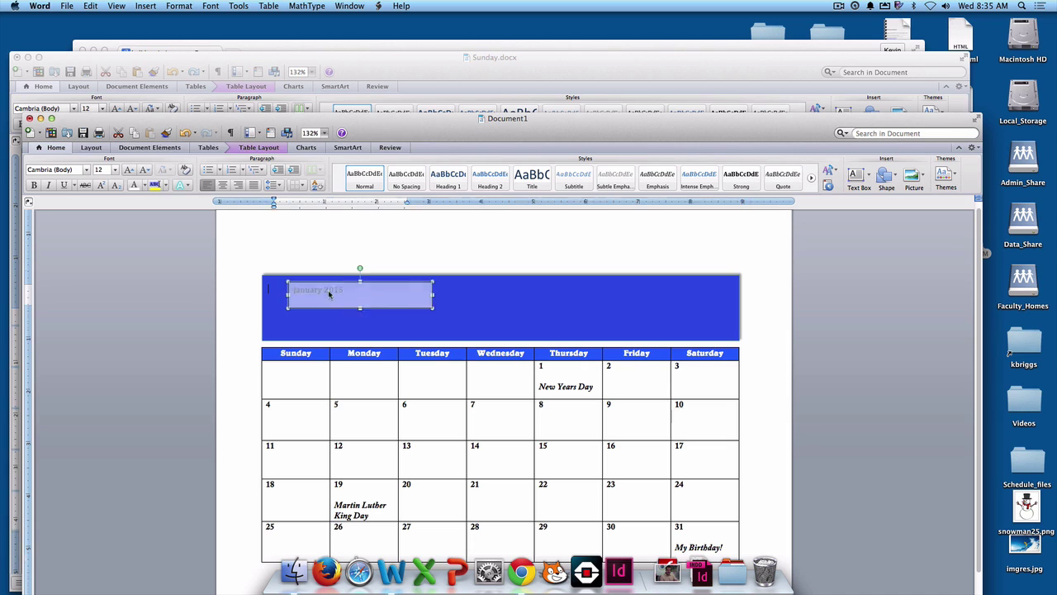
pyautogui.click(277, 292)
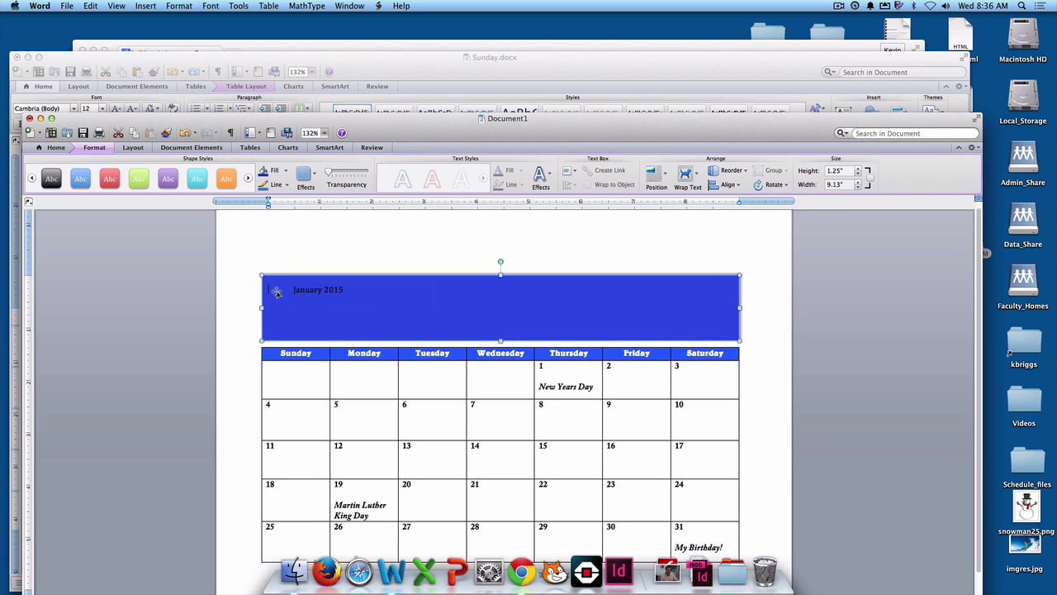
pyautogui.write('dasf')
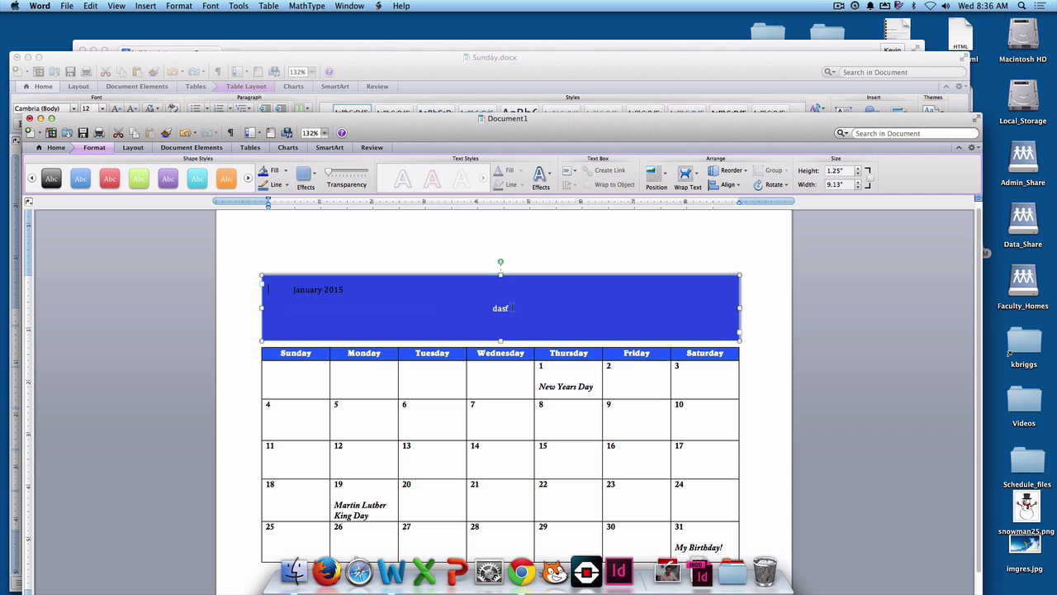
pyautogui.doubleClick(502, 308)
pyautogui.press('BackSpace')
# - Move the January 2015 box to the banner's left edge and select its title text
pyautogui.click(323, 289)
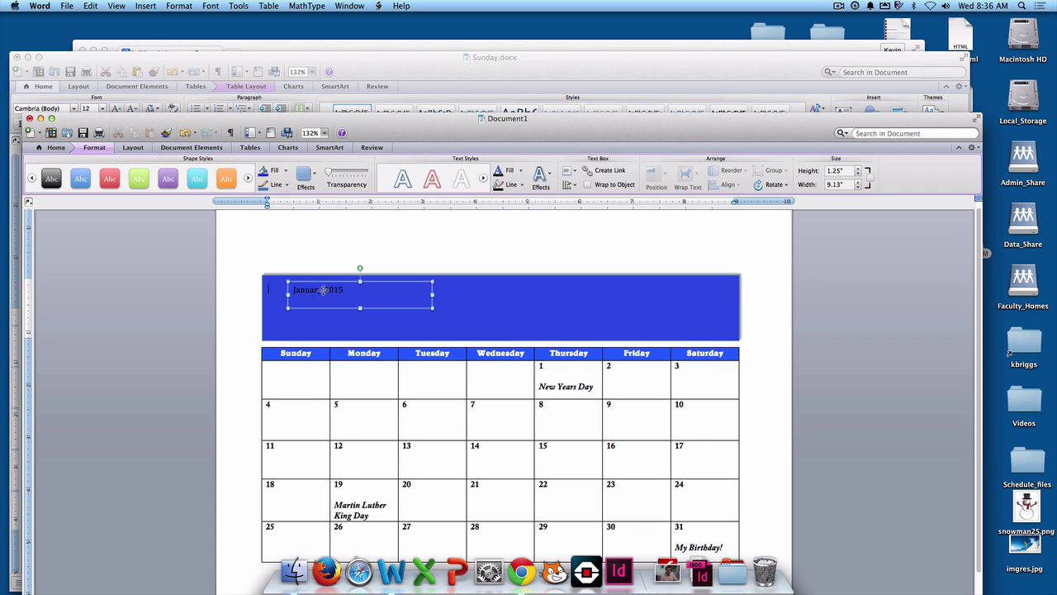
pyautogui.moveTo(323, 290); pyautogui.dragTo(310, 290)
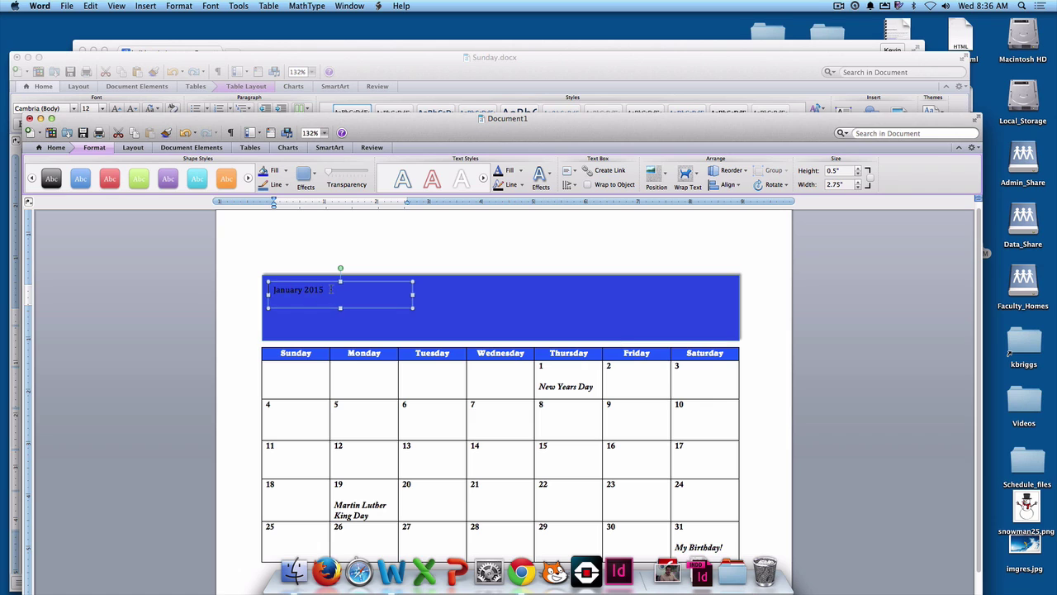
pyautogui.click(333, 289)
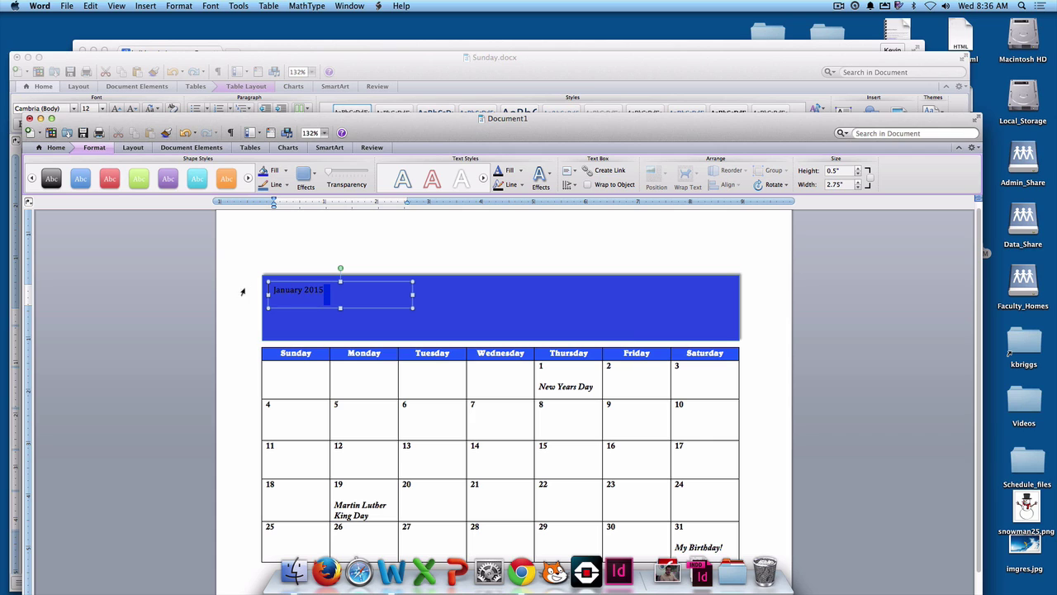
pyautogui.tripleClick(322, 289)
pyautogui.moveTo(327, 290); pyautogui.dragTo(270, 290)
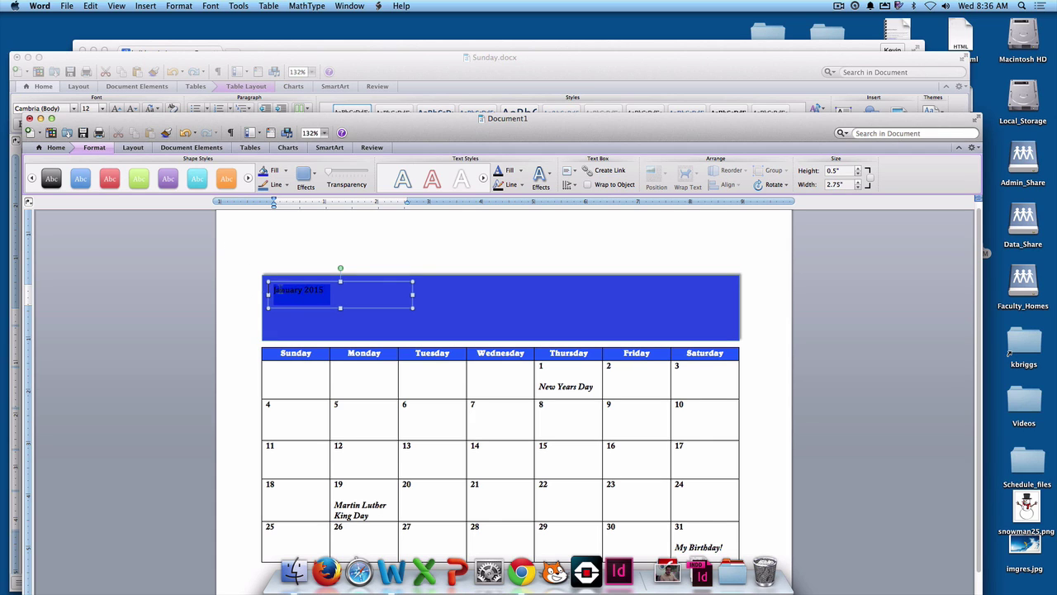
pyautogui.click(55, 147)
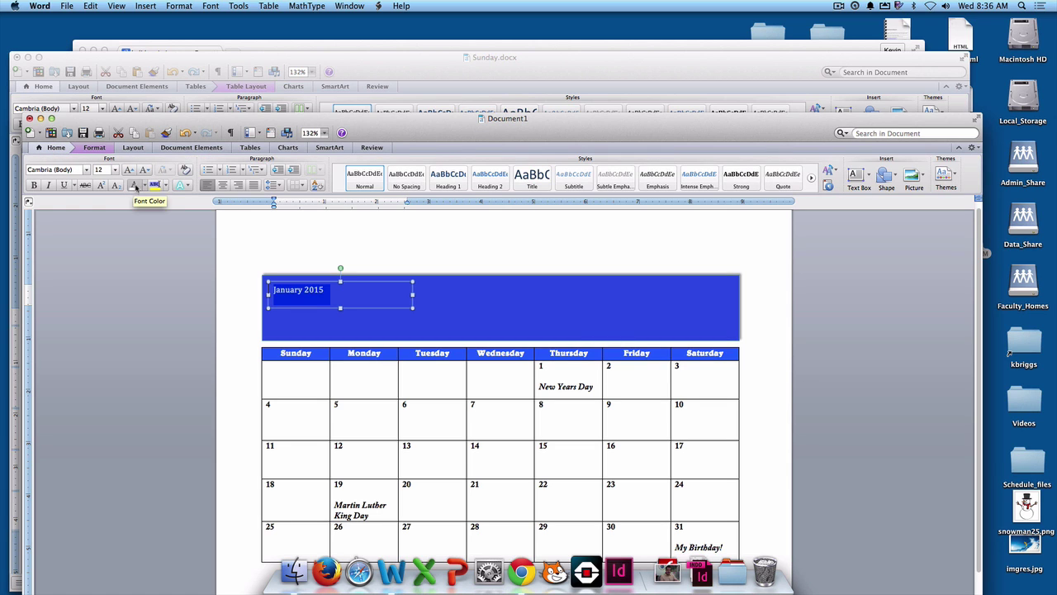
# - Make the January 2015 title 48 pt and widen its text box to fit
pyautogui.click(114, 169)
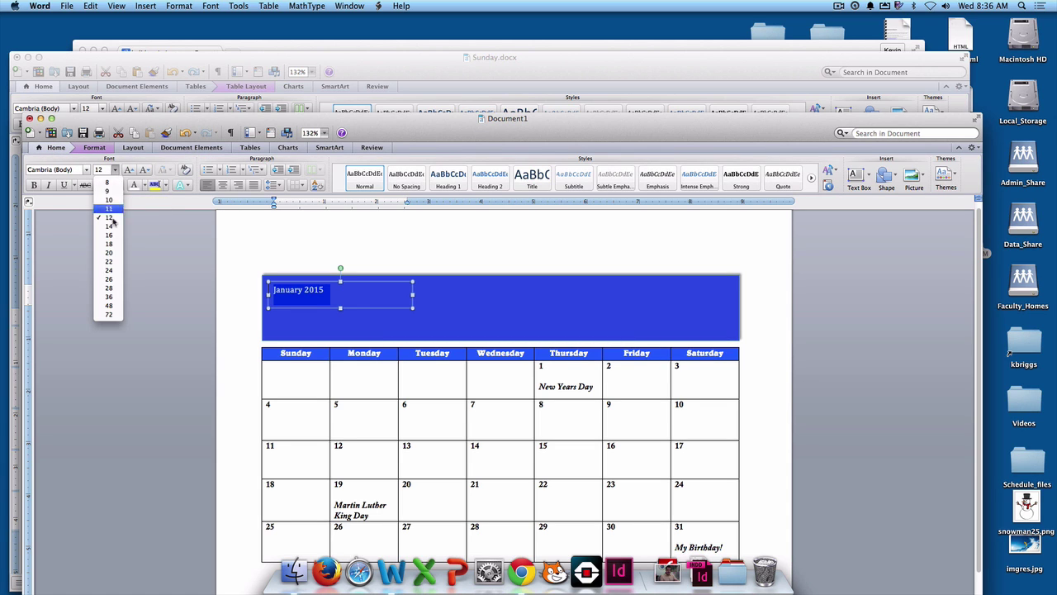
pyautogui.click(109, 305)
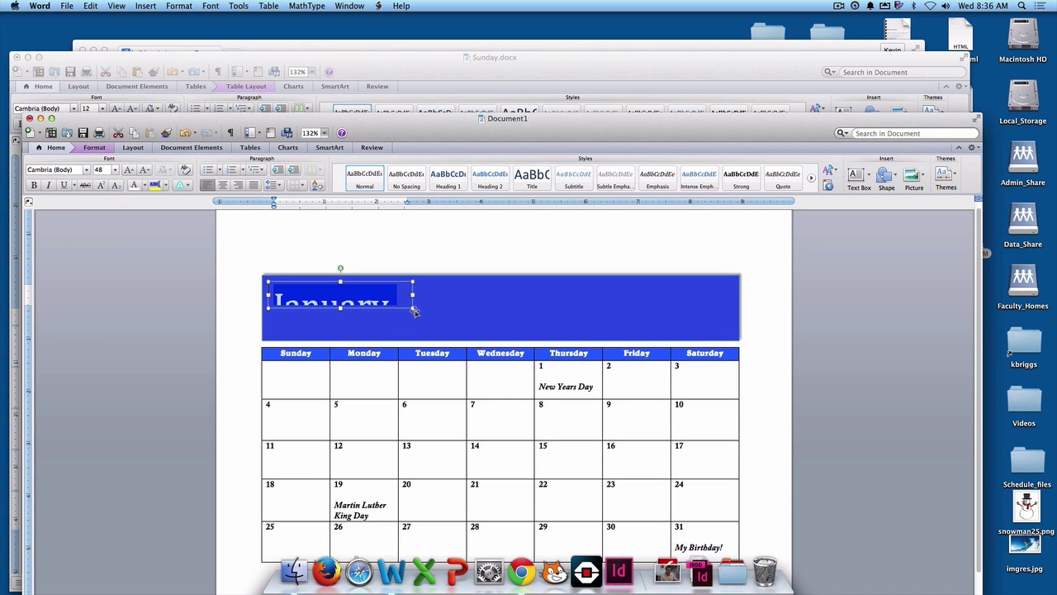
pyautogui.moveTo(412, 308); pyautogui.dragTo(517, 310)
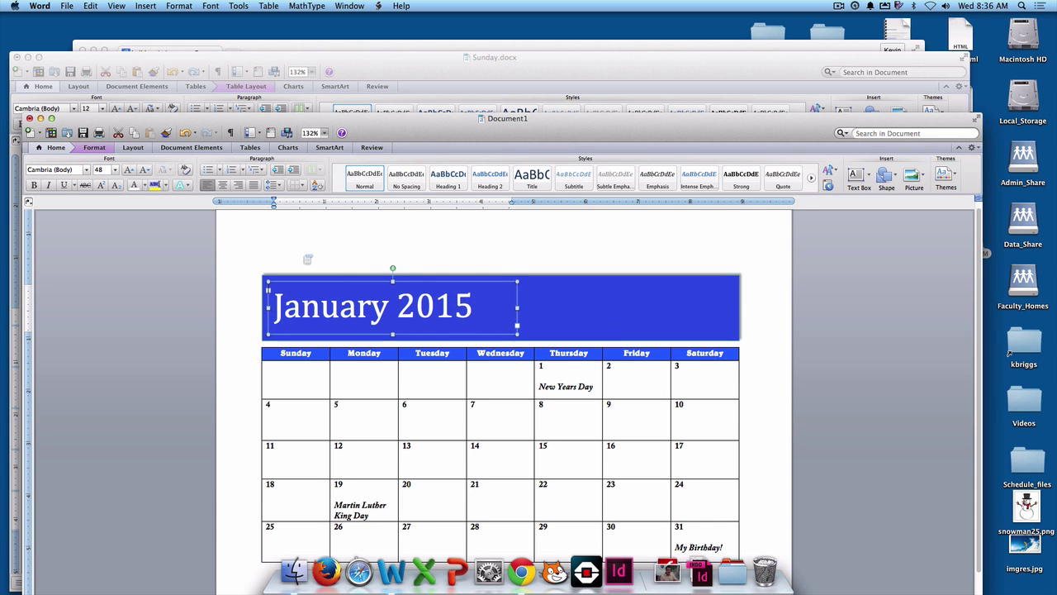
pyautogui.scroll(1, 244, 257)
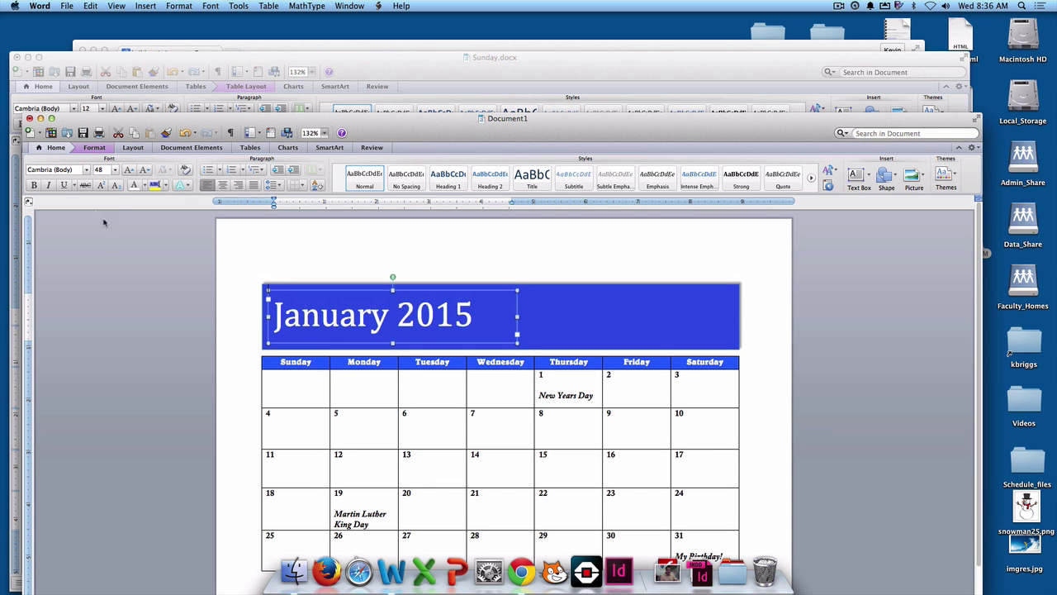
# - Set the whole title's font to AHJ Ad Lib after briefly trying AHJ Abbot Old Style
pyautogui.moveTo(478, 314)
pyautogui.mouseDown()
pyautogui.moveTo(331, 314)
pyautogui.moveTo(481, 314)
pyautogui.mouseUp()
pyautogui.click(85, 170)
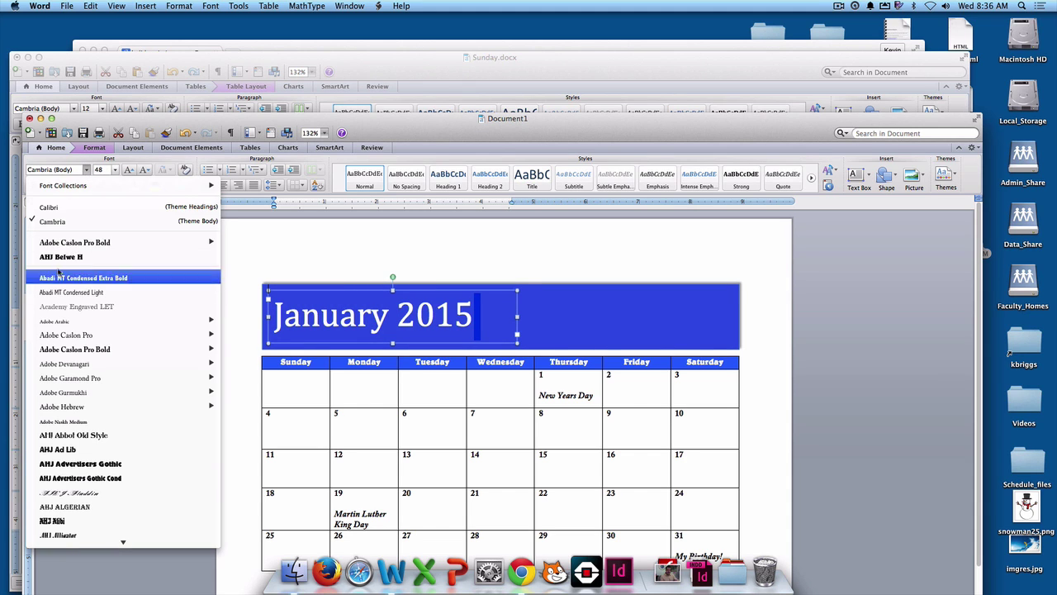
pyautogui.click(80, 435)
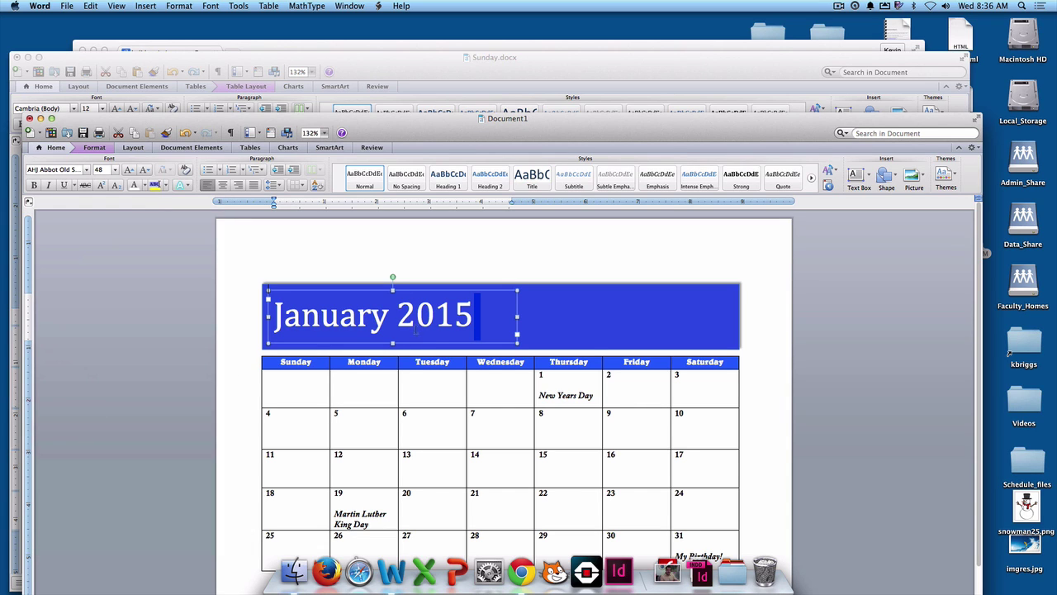
pyautogui.press('Left')
pyautogui.moveTo(475, 315); pyautogui.dragTo(273, 314)
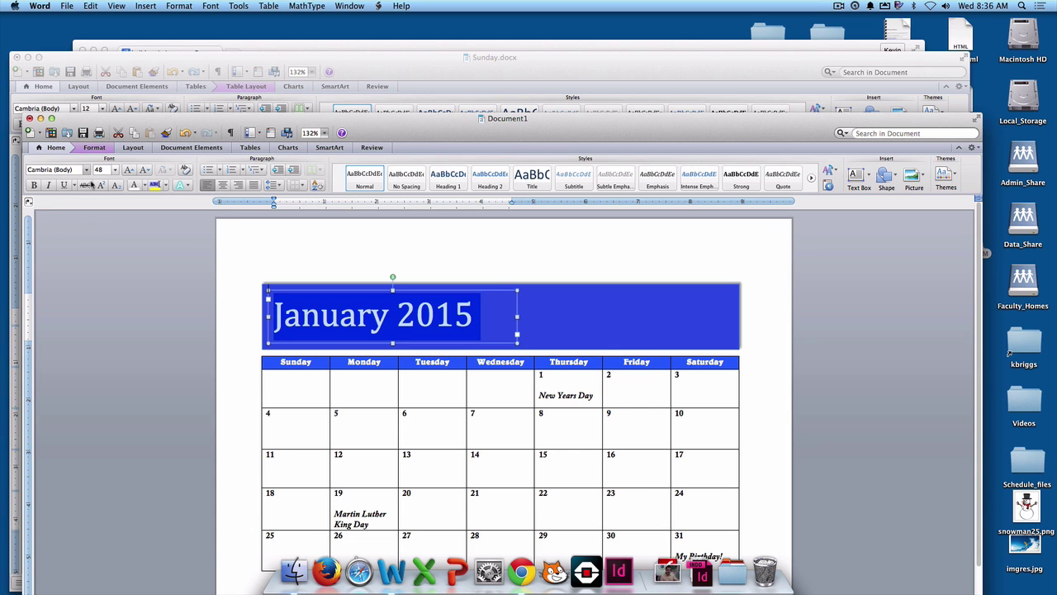
pyautogui.click(86, 170)
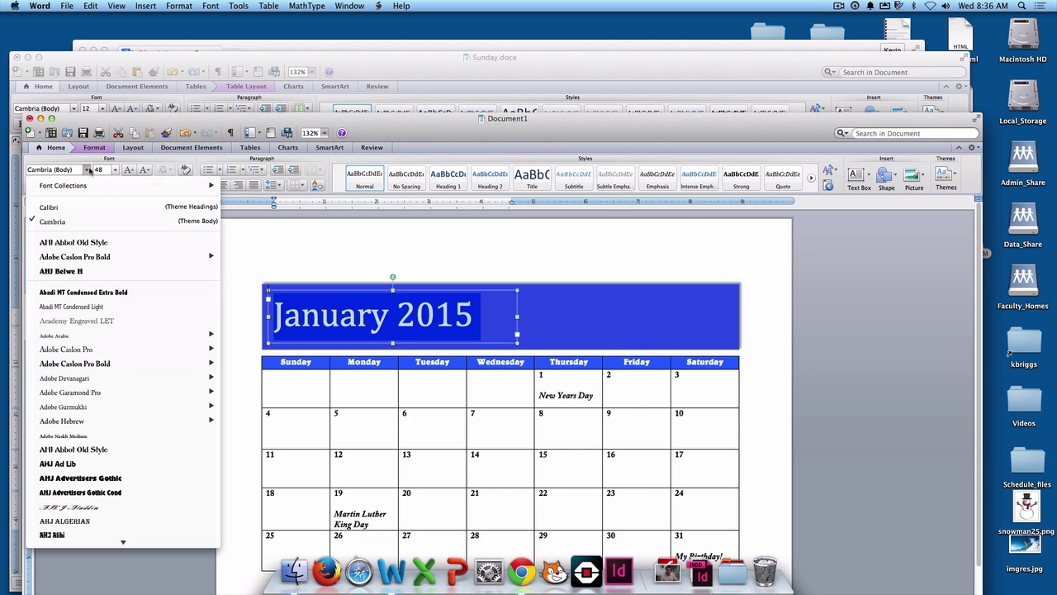
pyautogui.click(66, 463)
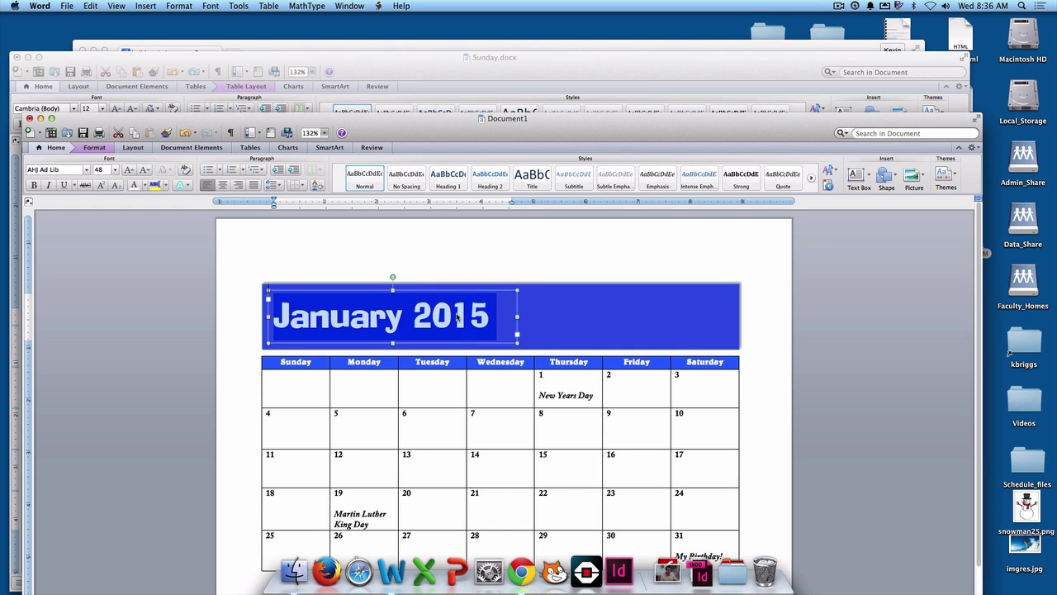
# - Try a black outlined text effect on the title, then undo it
pyautogui.click(188, 186)
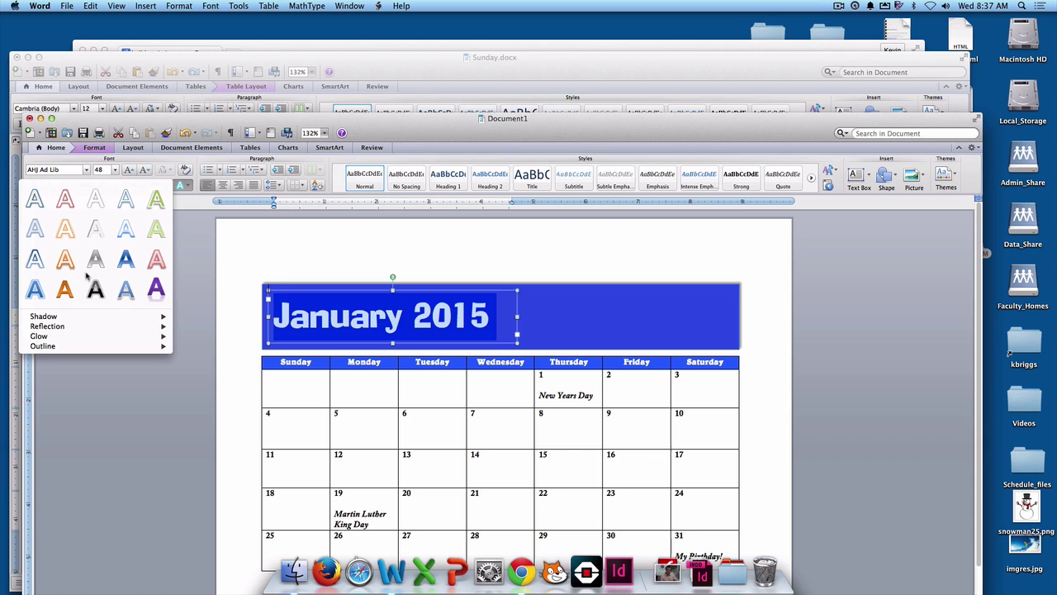
pyautogui.moveTo(86, 330)
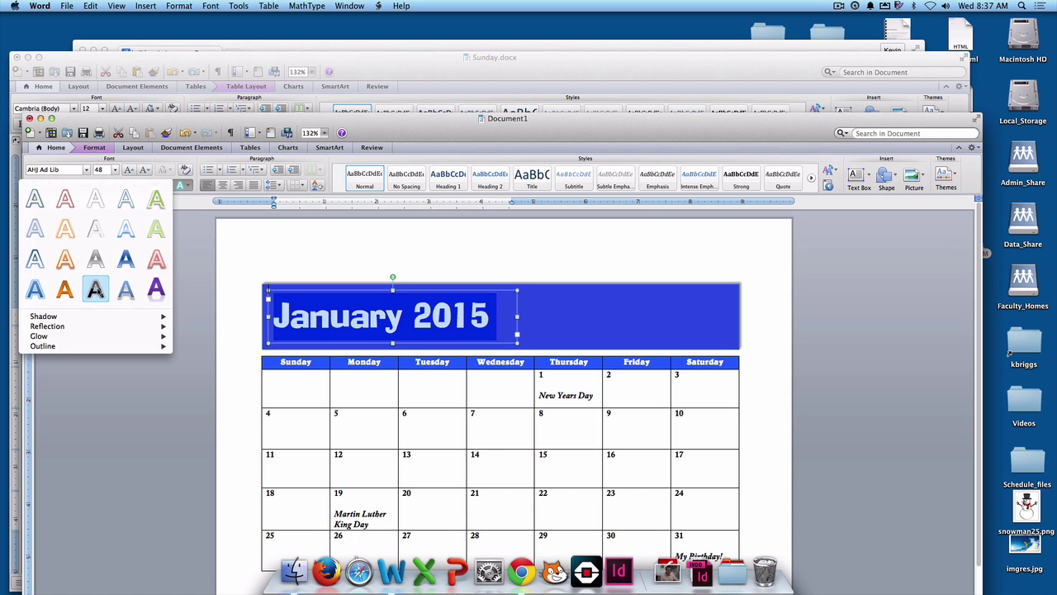
pyautogui.click(96, 289)
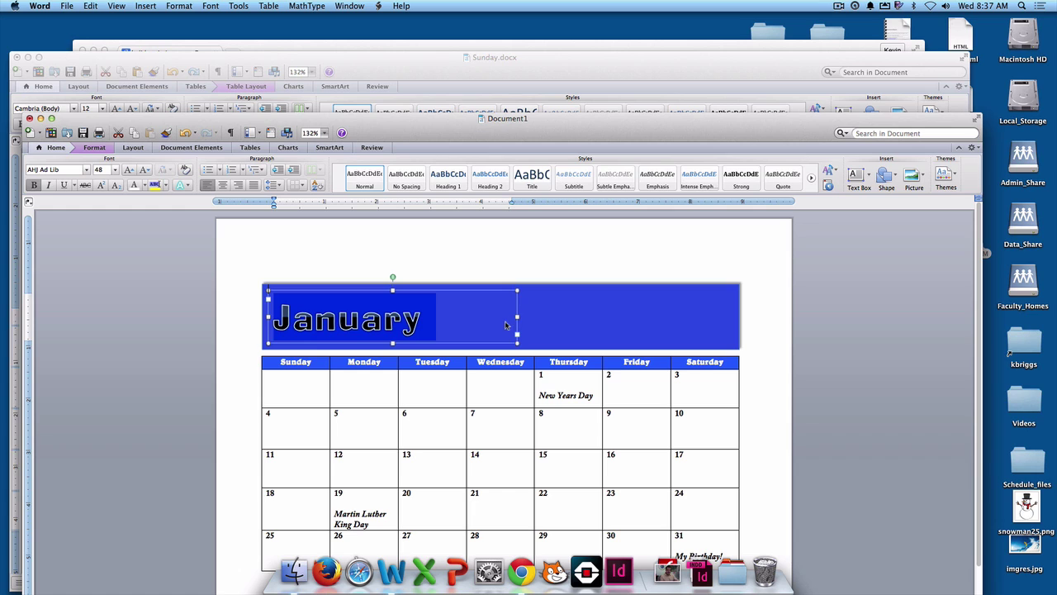
pyautogui.press('super+z')
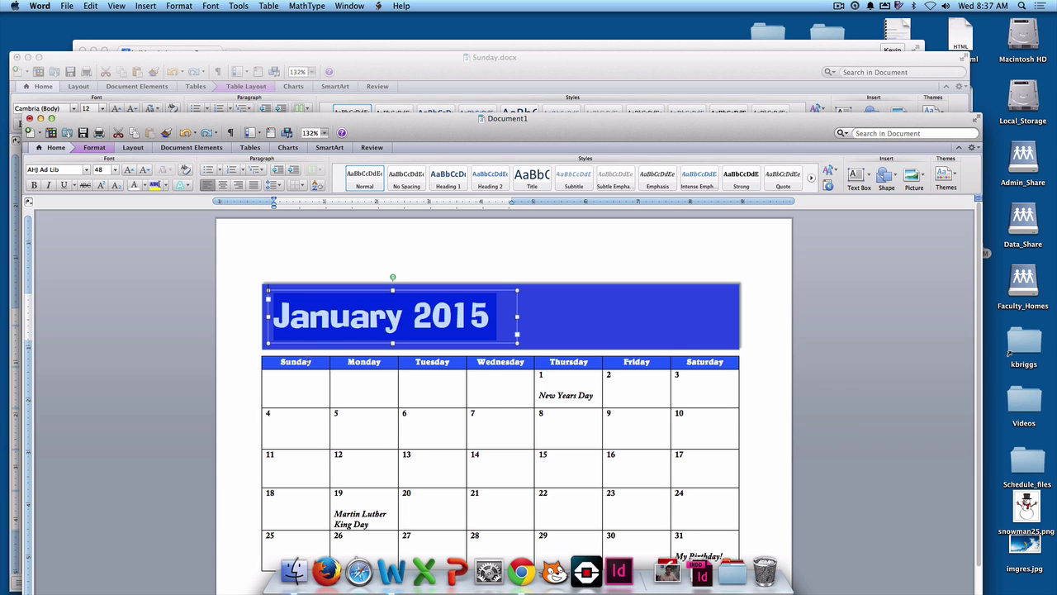
# - Deselect the title and bring Chrome's 'holidays in january' results to the front
pyautogui.click(295, 261)
pyautogui.scroll(-2, 247, 271)
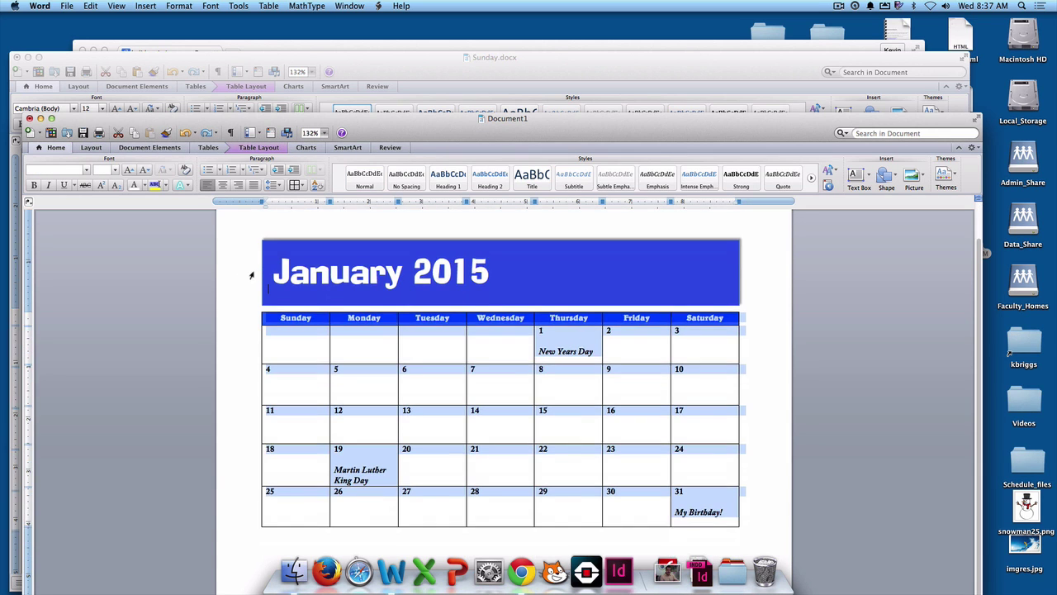
pyautogui.scroll(1, 251, 275)
pyautogui.click(289, 360)
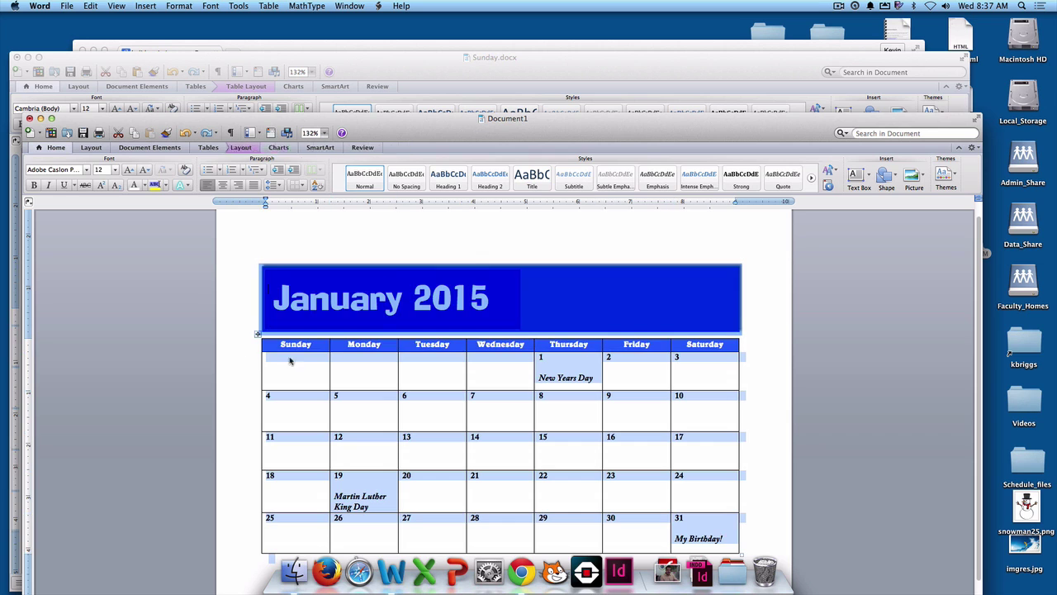
pyautogui.click(389, 247)
pyautogui.scroll(1, 363, 247)
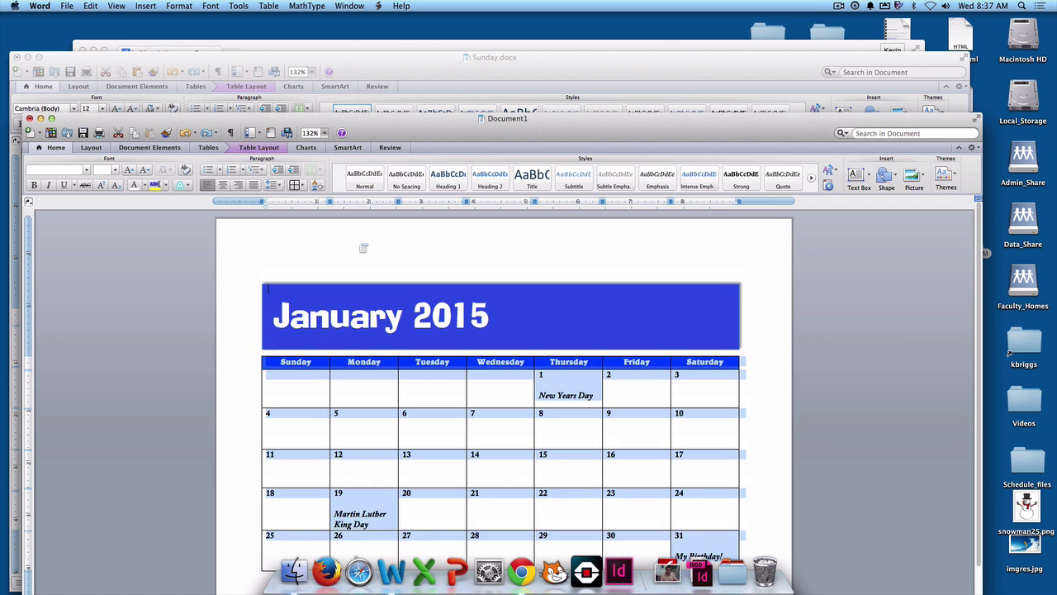
pyautogui.scroll(-1, 407, 250)
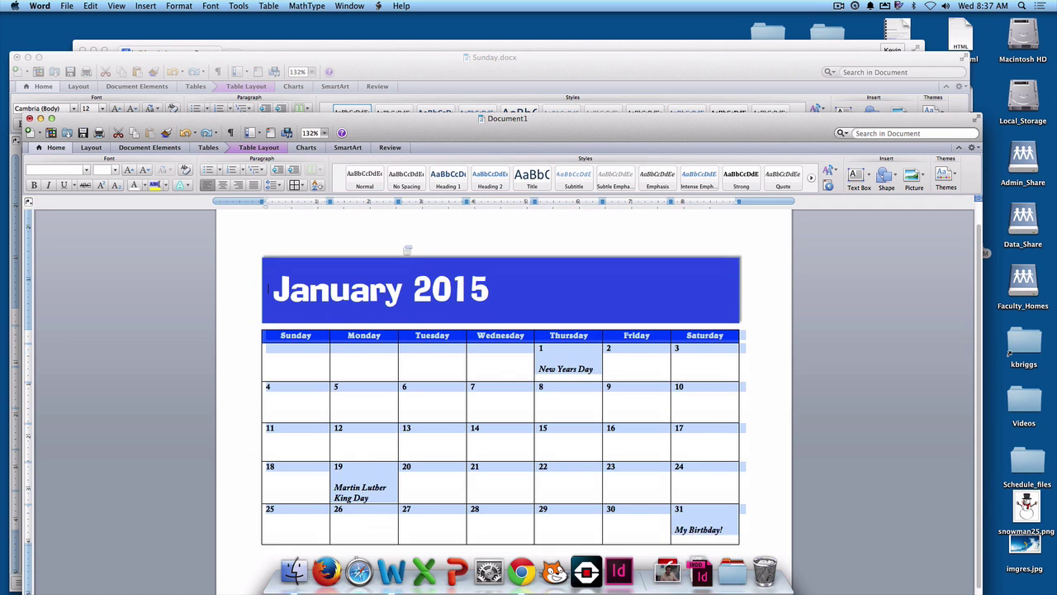
pyautogui.scroll(-1, 395, 257)
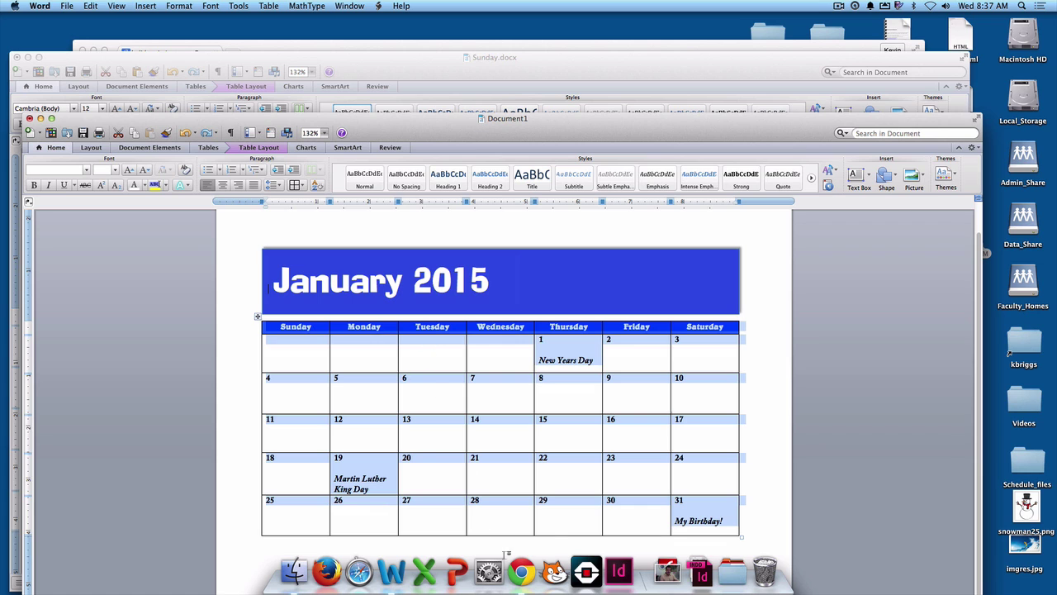
pyautogui.click(520, 569)
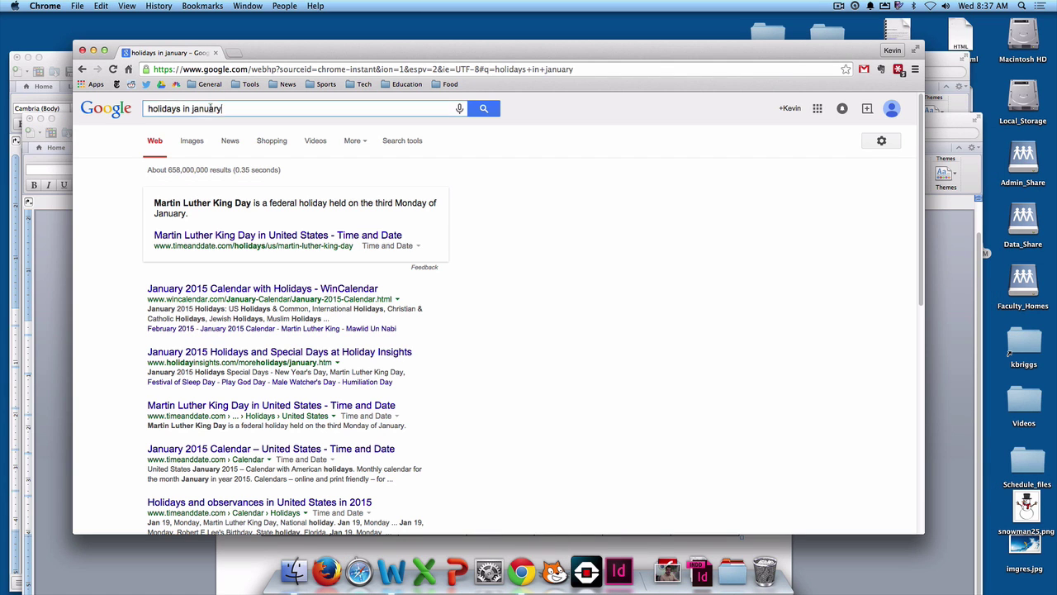
# - Replace the search with 'skiing' and show the image results
pyautogui.moveTo(223, 108); pyautogui.dragTo(79, 107)
pyautogui.press('BackSpace')
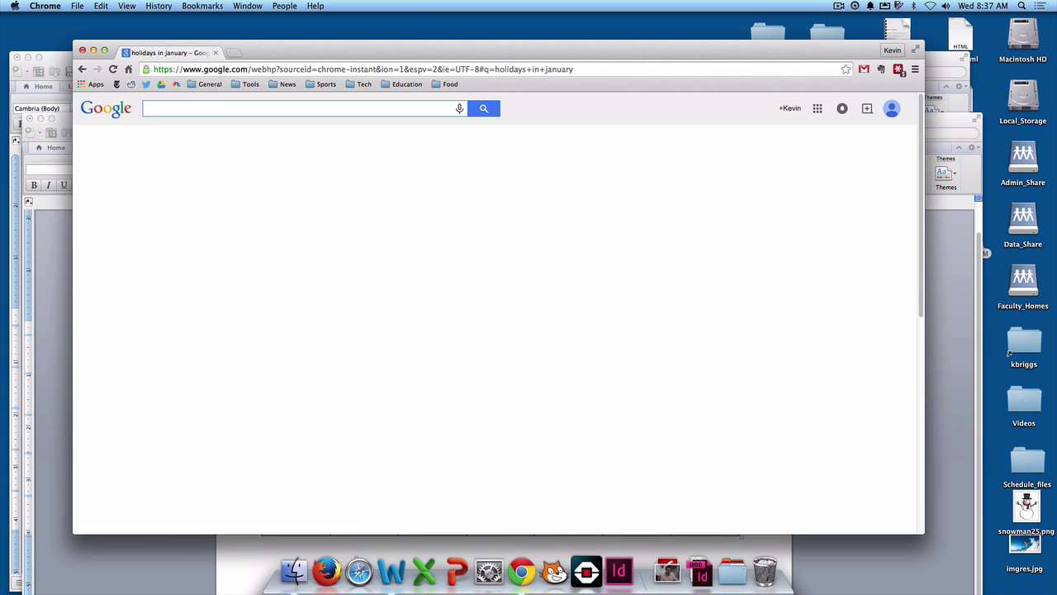
pyautogui.write('skiing')
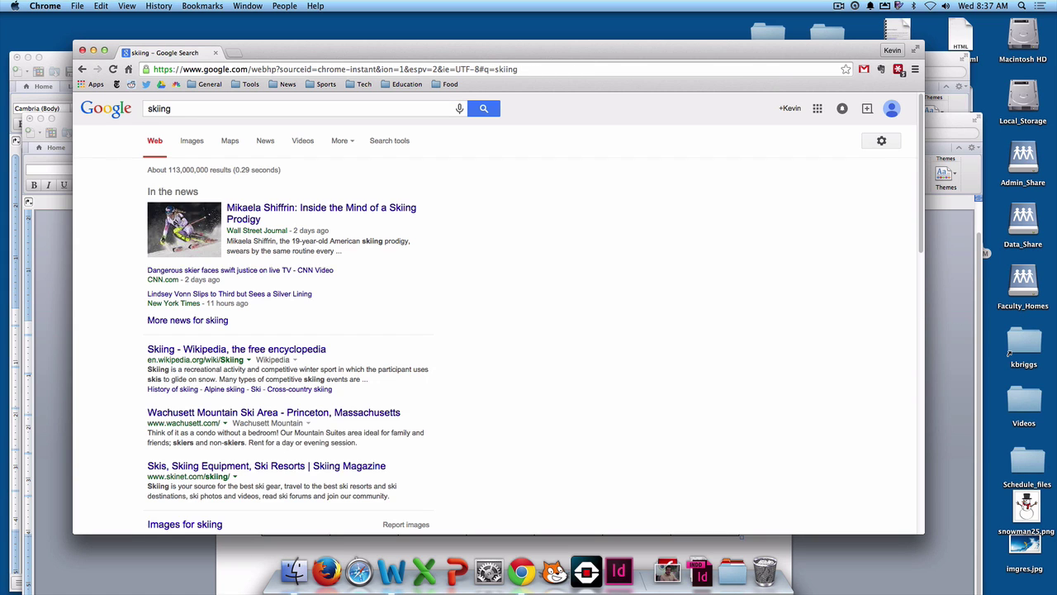
pyautogui.click(193, 142)
# - Browse the skiing images, opening and closing details for a couple of skier photos
pyautogui.scroll(-2, 352, 188)
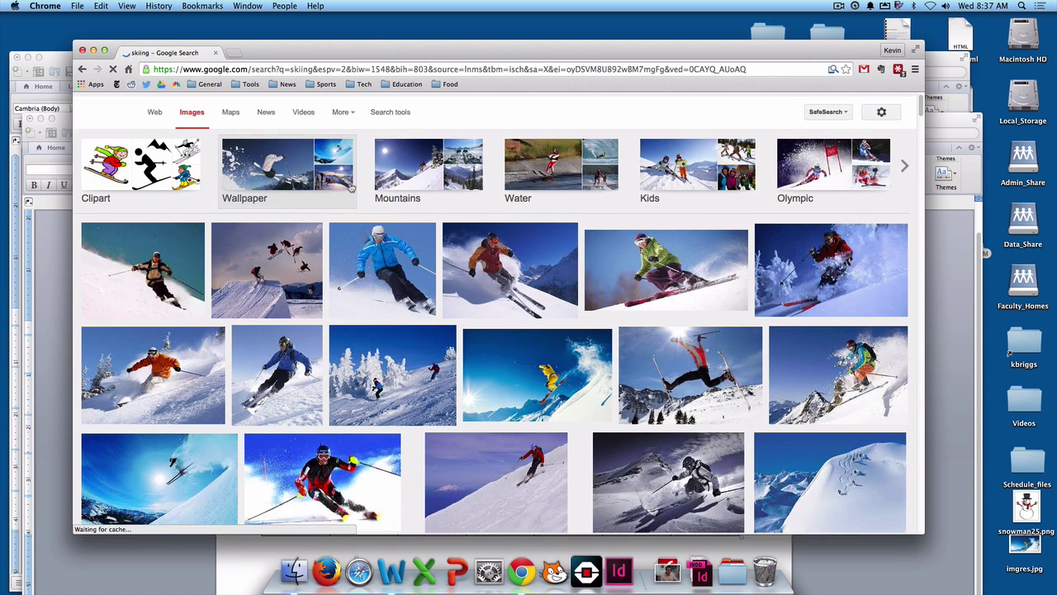
pyautogui.scroll(-2, 352, 188)
pyautogui.moveTo(176, 216)
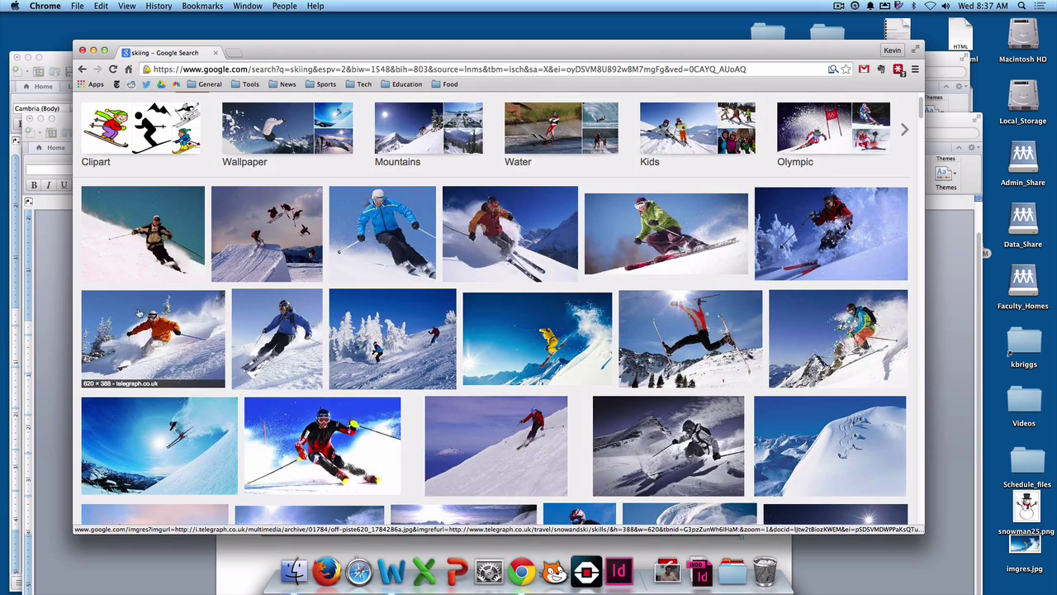
pyautogui.moveTo(141, 314)
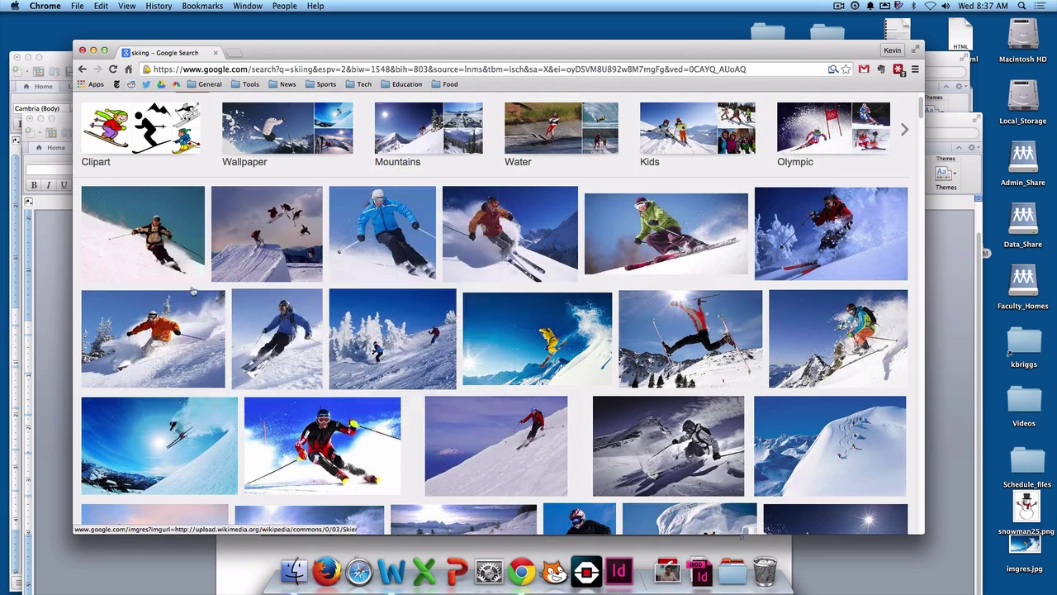
pyautogui.click(164, 330)
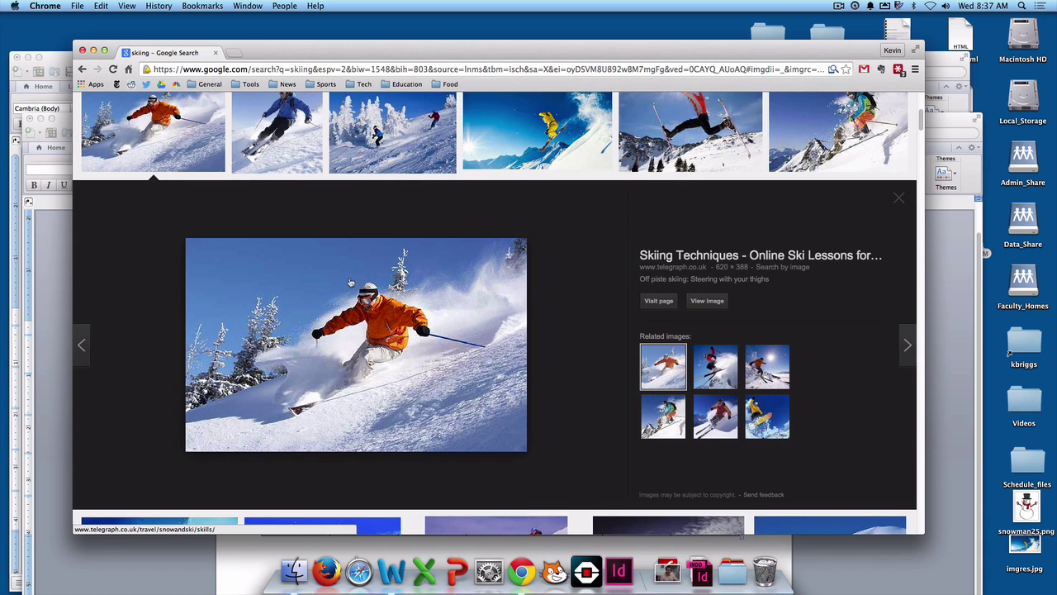
pyautogui.scroll(2, 422, 261)
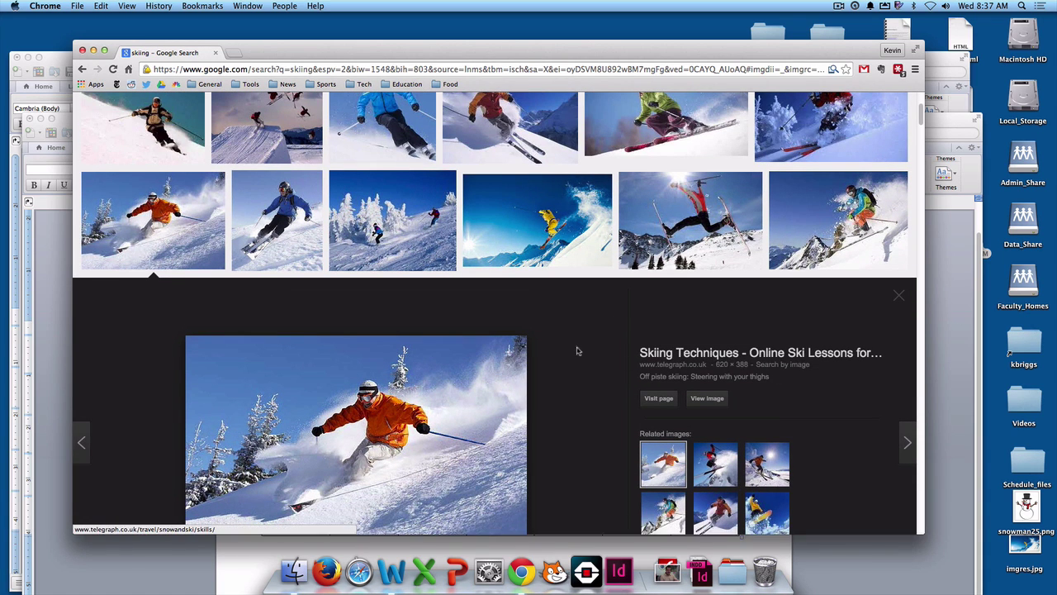
pyautogui.click(904, 295)
pyautogui.click(907, 248)
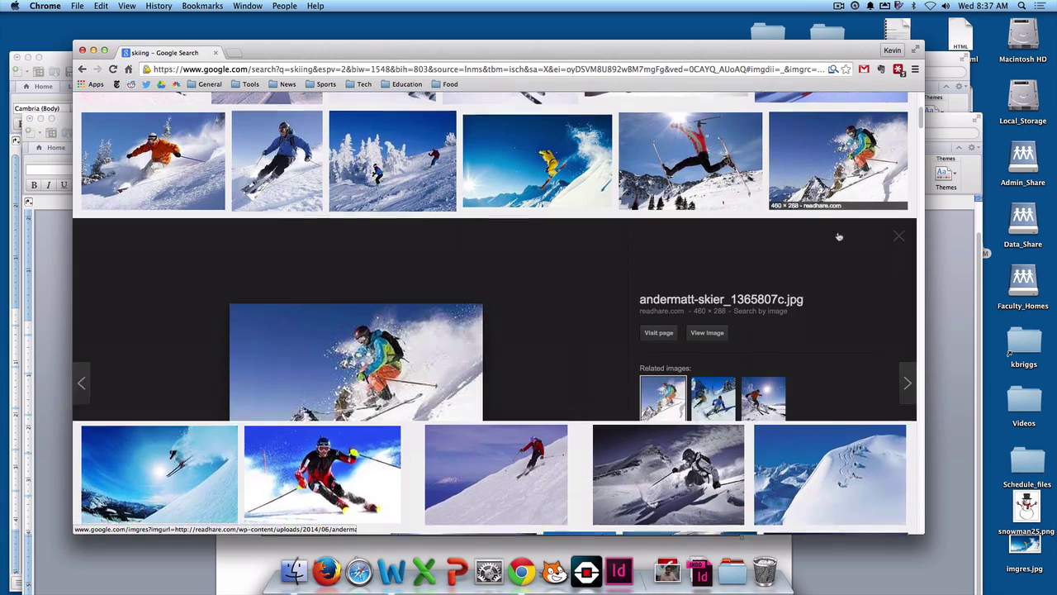
pyautogui.click(904, 198)
# - Preview the red-jacket skier photo and filter the results to the Mountains category
pyautogui.scroll(2, 787, 142)
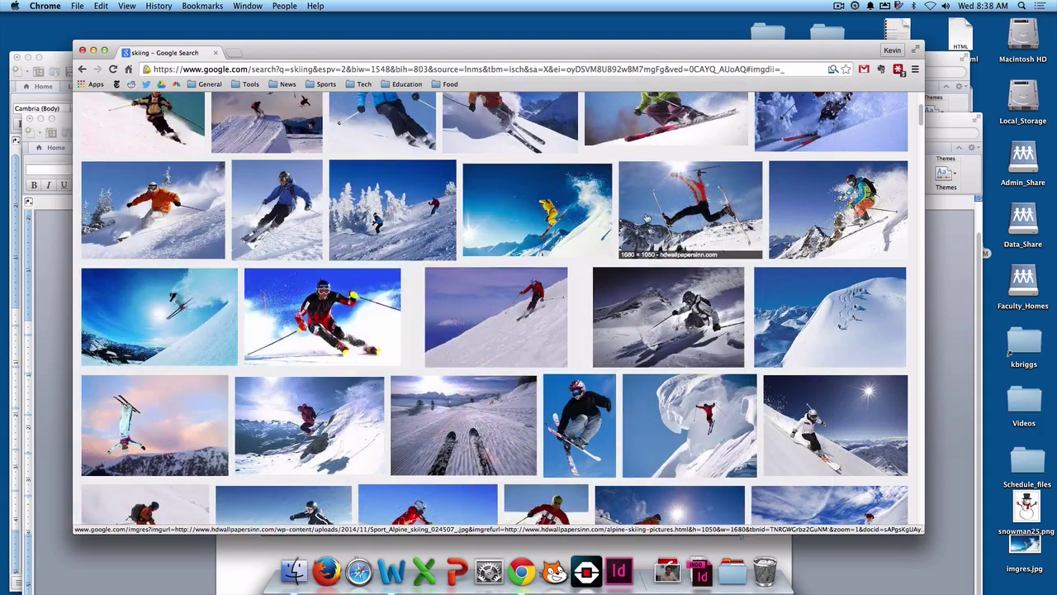
pyautogui.click(647, 219)
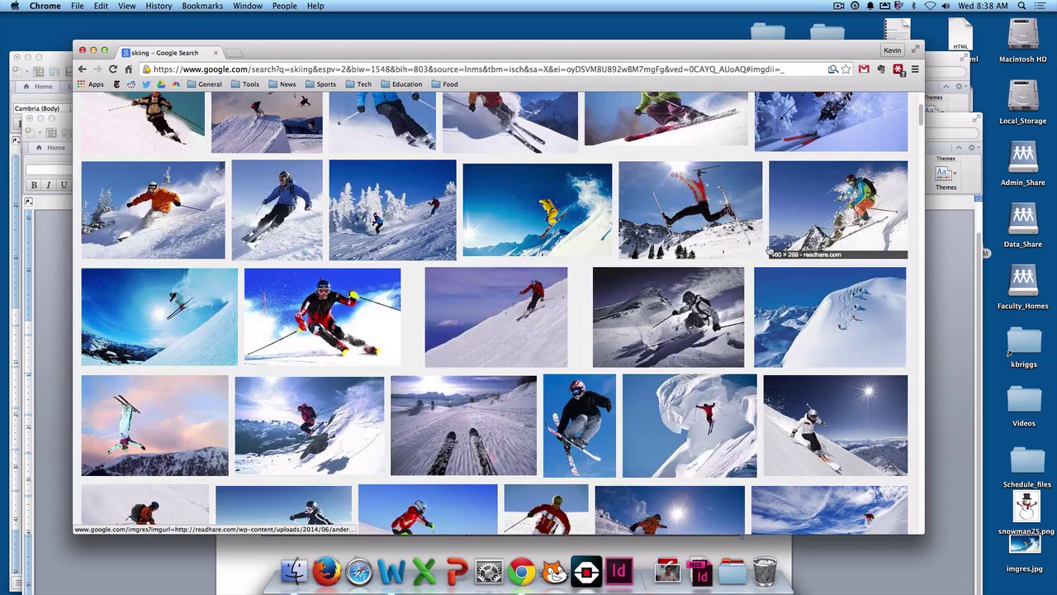
pyautogui.scroll(5, 758, 245)
pyautogui.click(428, 198)
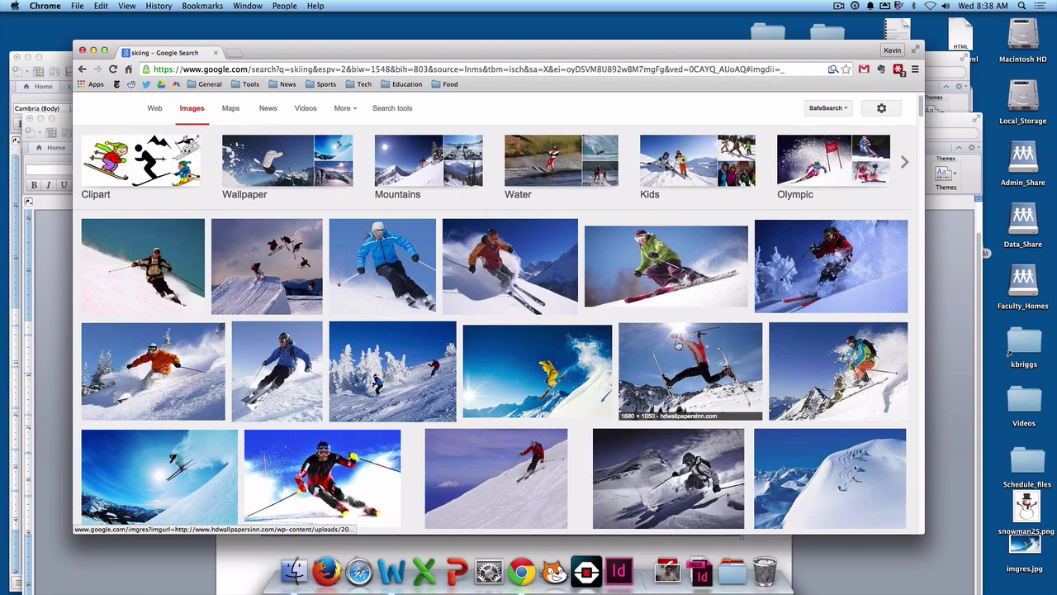
pyautogui.moveTo(682, 350)
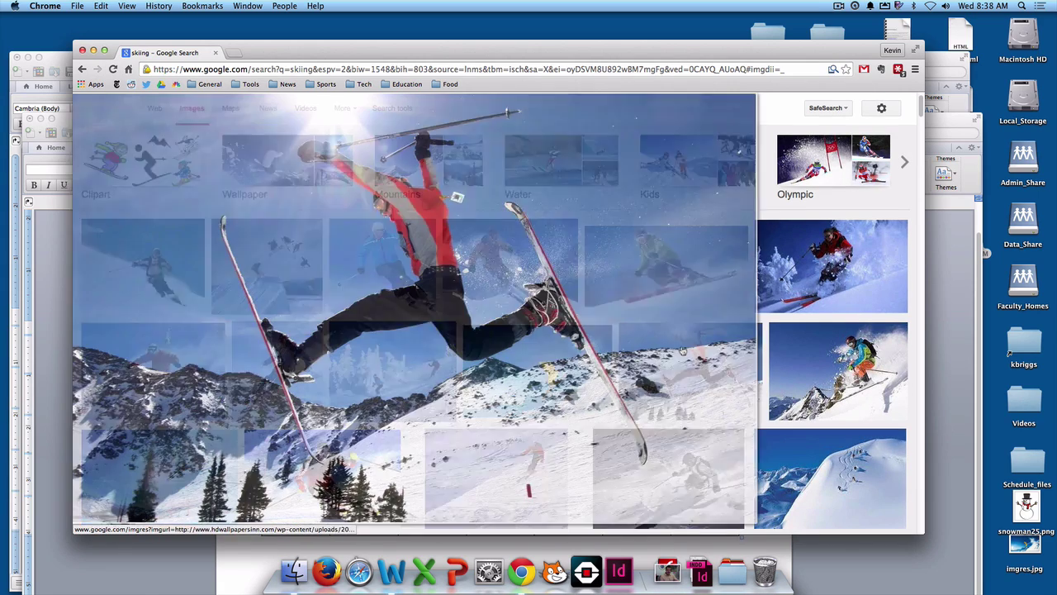
pyautogui.click(464, 295)
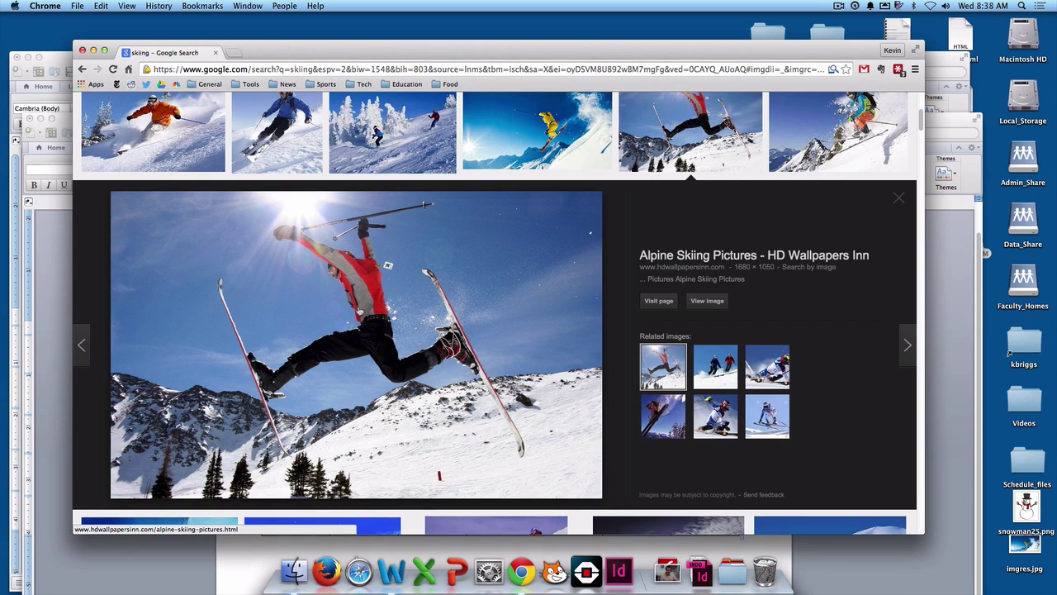
pyautogui.rightClick(342, 293)
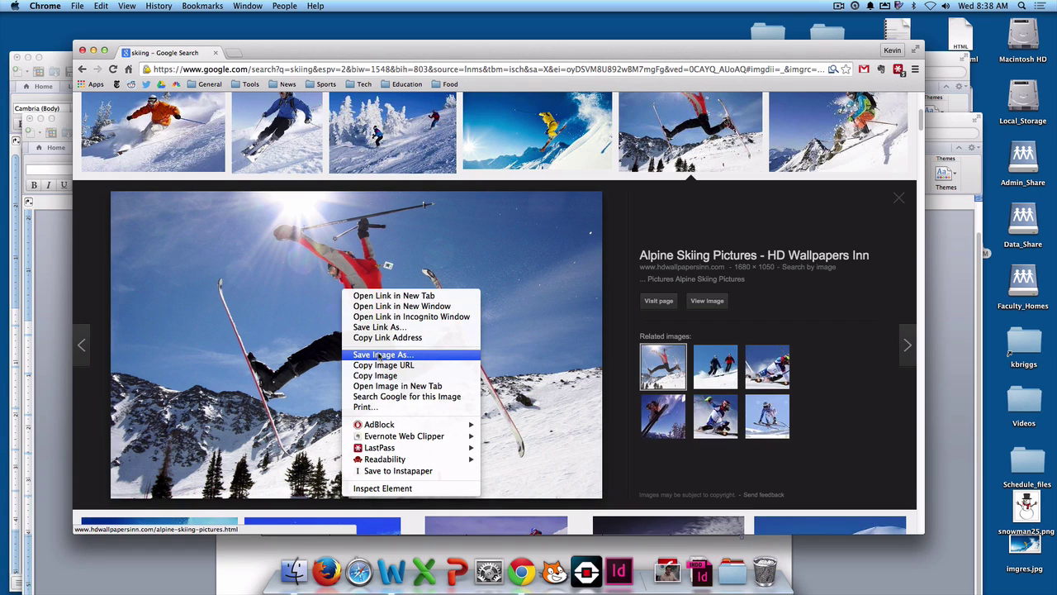
pyautogui.click(281, 291)
pyautogui.moveTo(281, 291); pyautogui.dragTo(1008, 529)
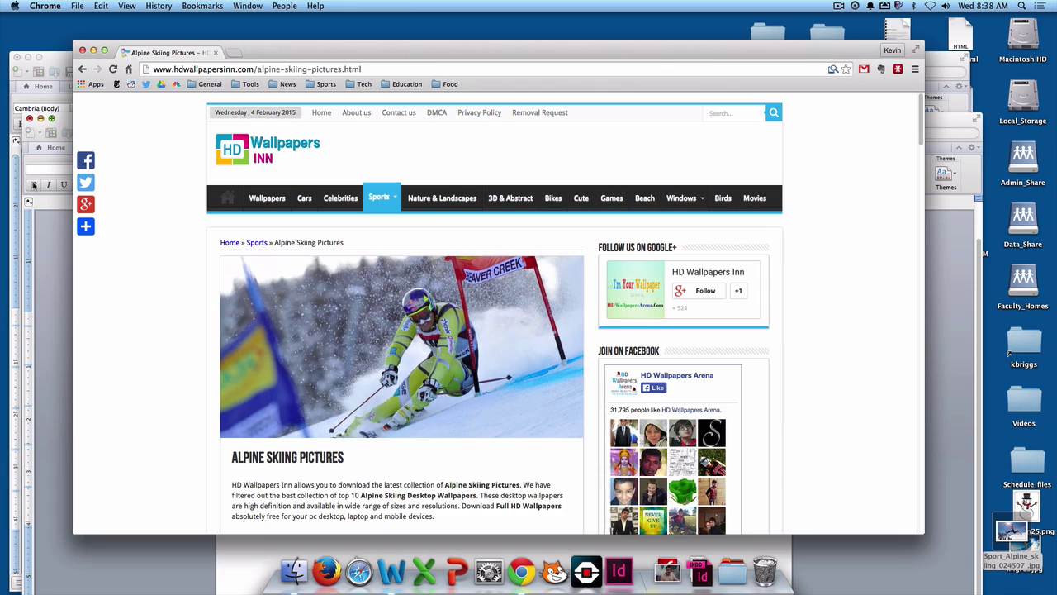
pyautogui.click(59, 262)
pyautogui.moveTo(408, 131); pyautogui.dragTo(385, 97)
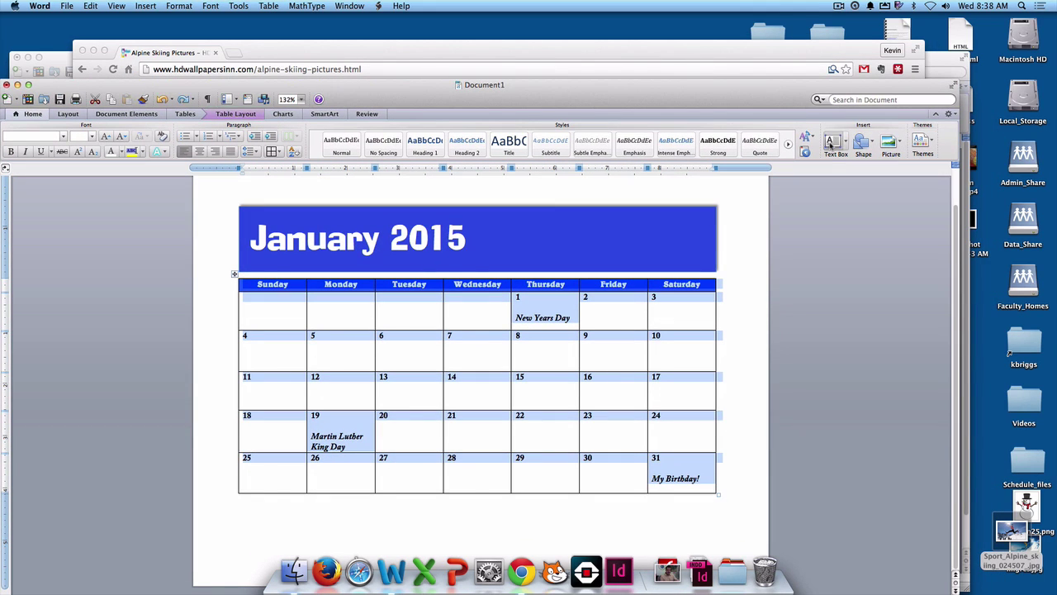
# - Insert the Sport_Alpine skiing jpg from the Desktop using Picture from File
pyautogui.click(898, 145)
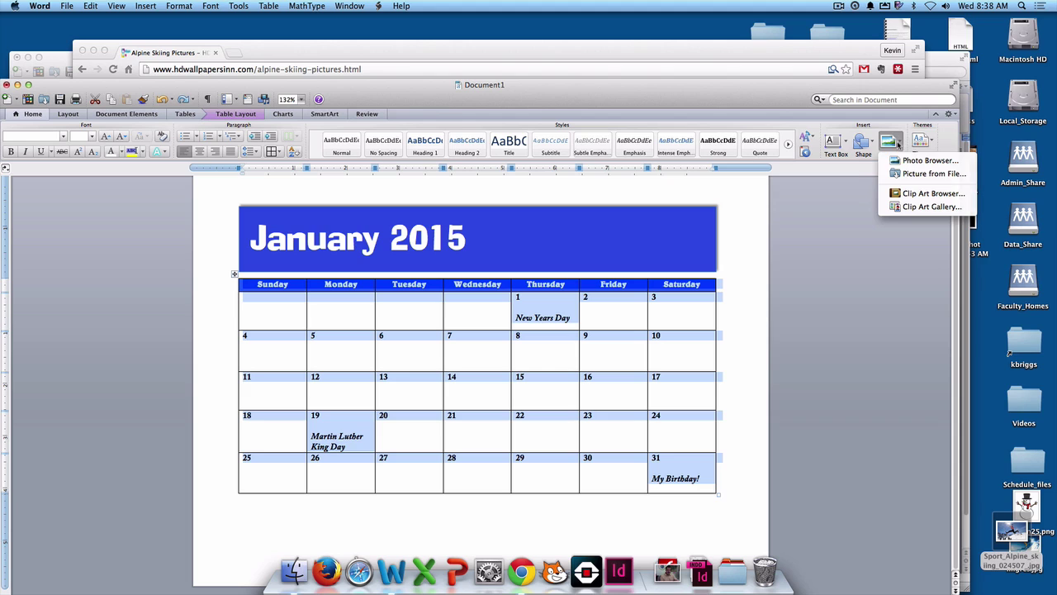
pyautogui.click(914, 174)
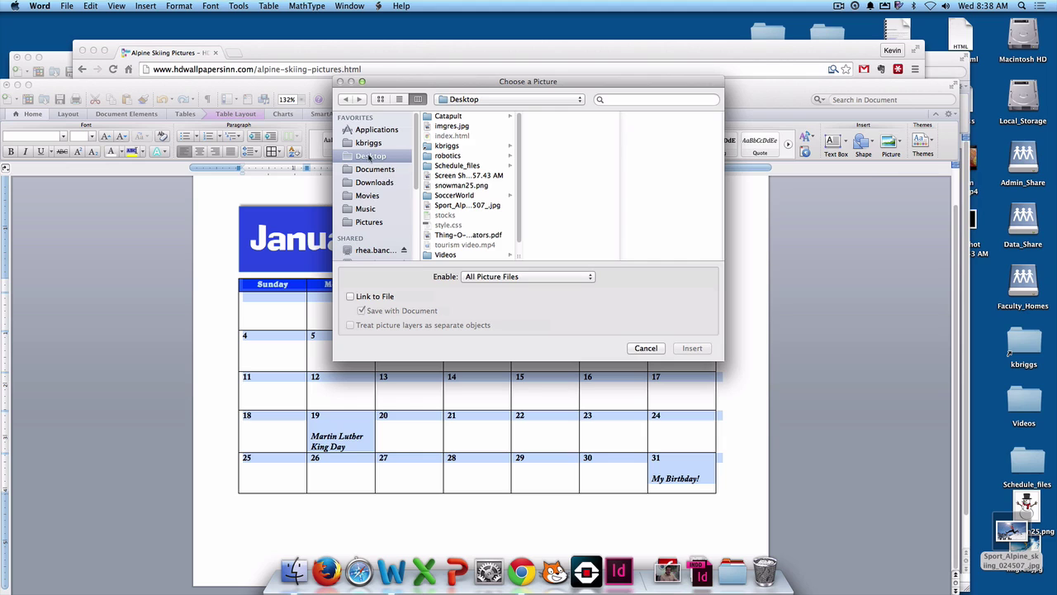
pyautogui.scroll(-1, 468, 132)
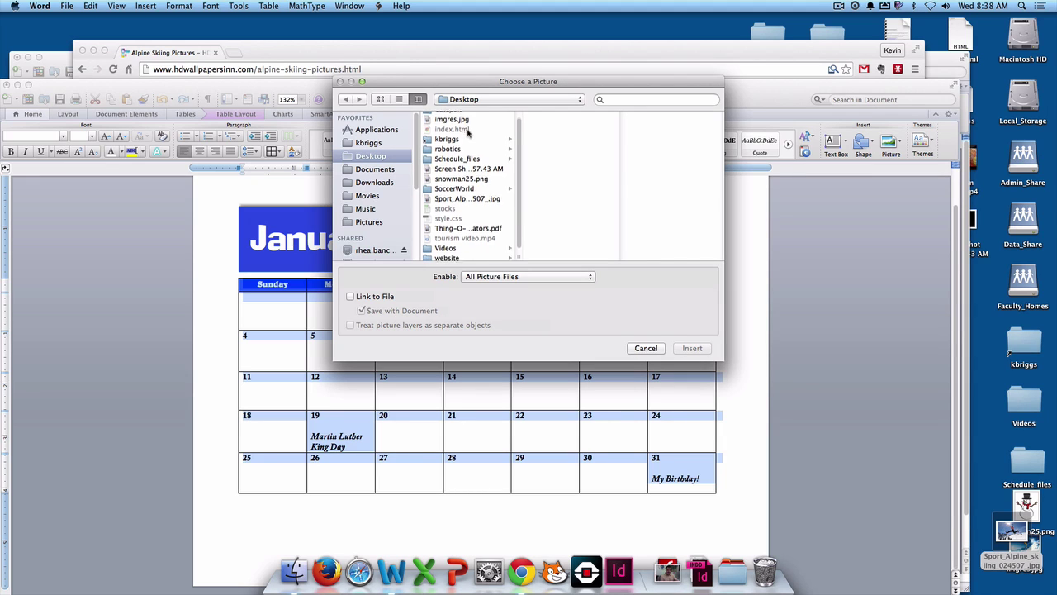
pyautogui.click(469, 197)
pyautogui.click(692, 348)
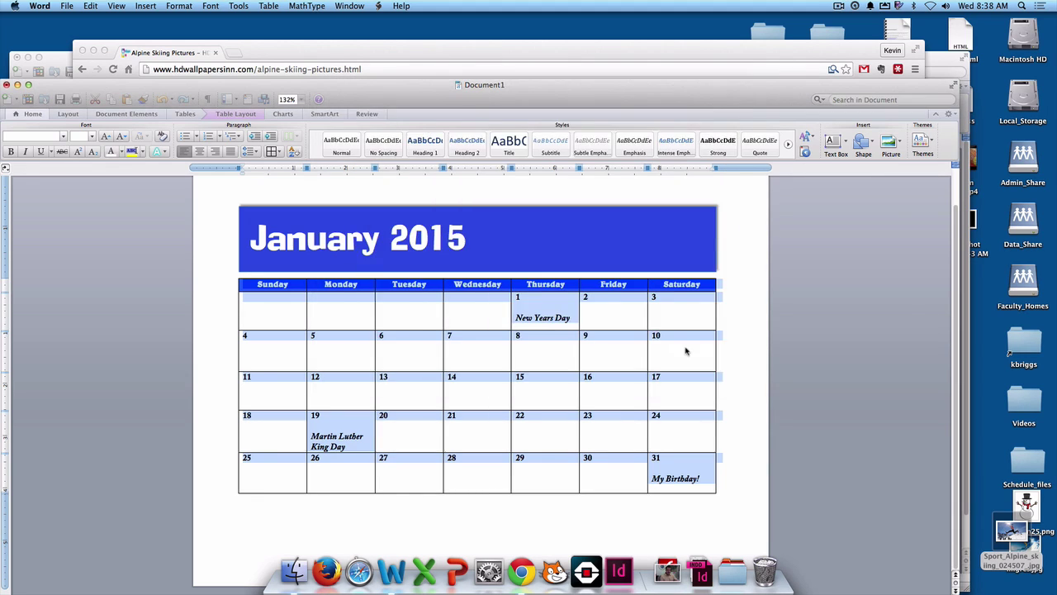
# - Locate the inline 5.71" by 9.13" skiing photo and show its Wrap Text options
pyautogui.scroll(-5, 551, 249)
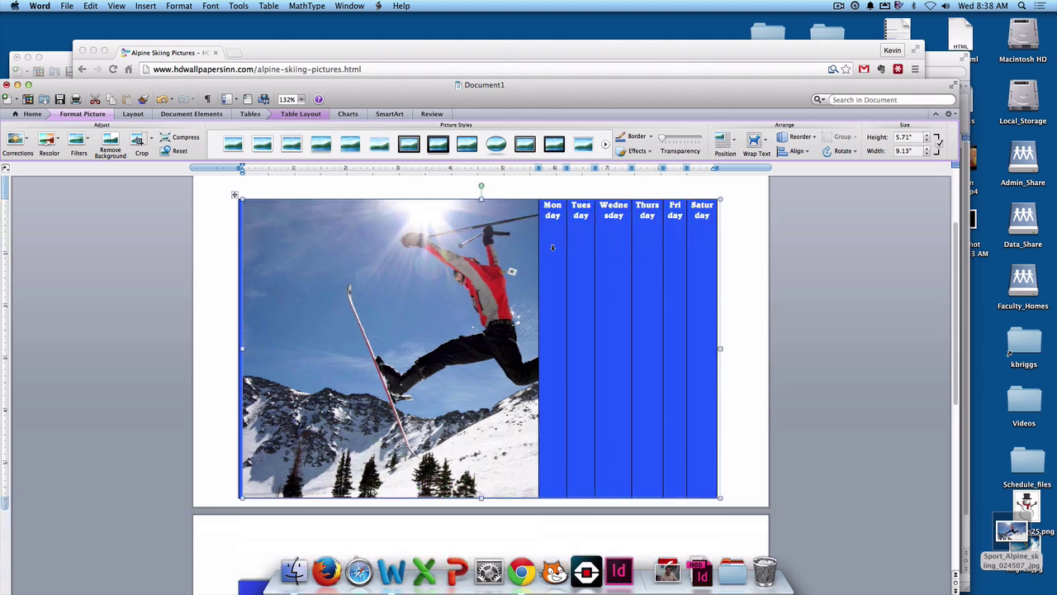
pyautogui.scroll(6, 537, 265)
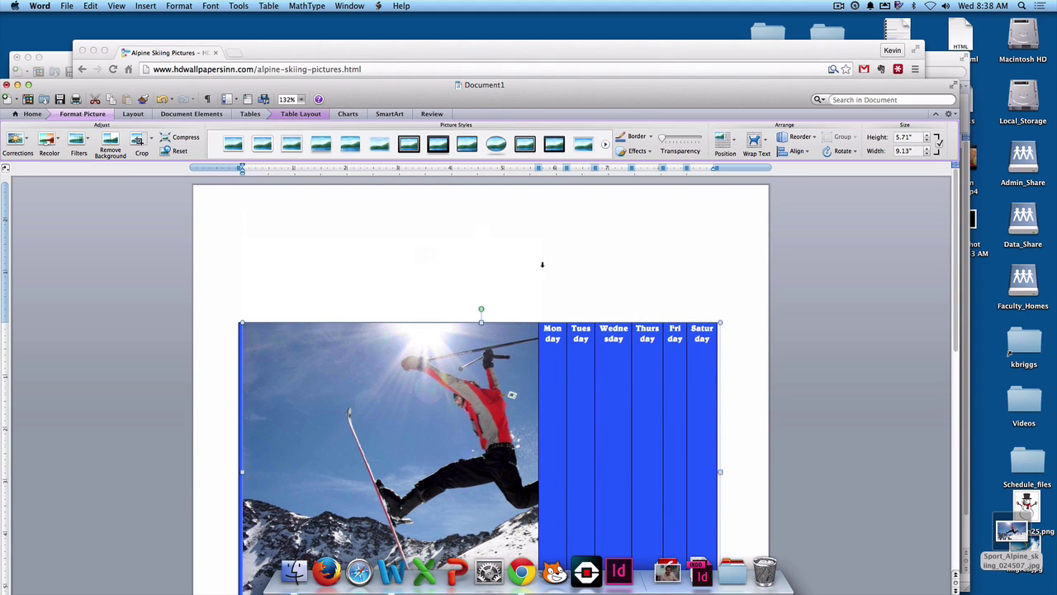
pyautogui.scroll(-2, 542, 264)
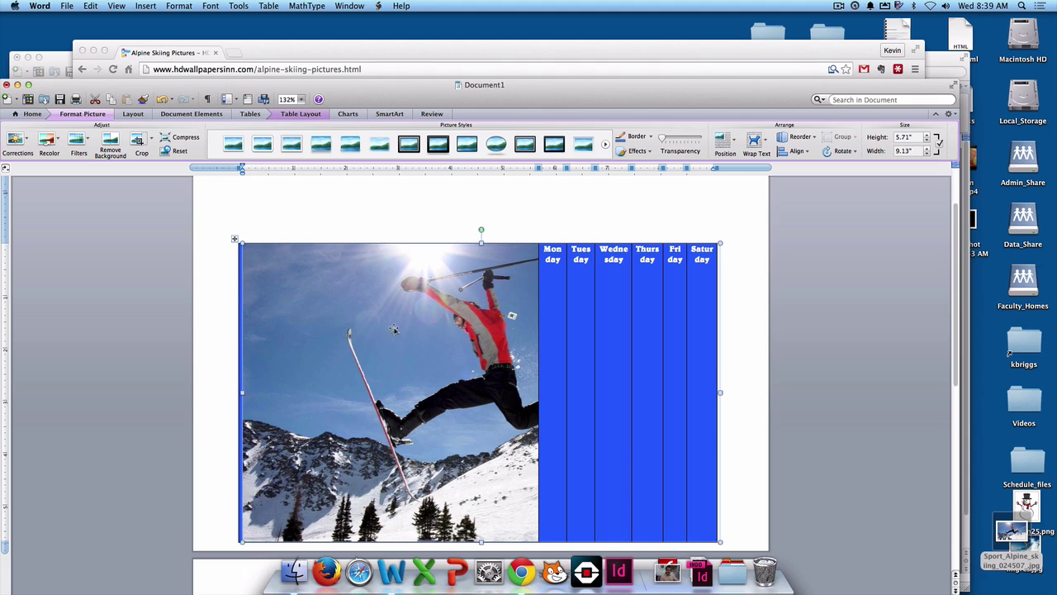
pyautogui.scroll(-4, 444, 295)
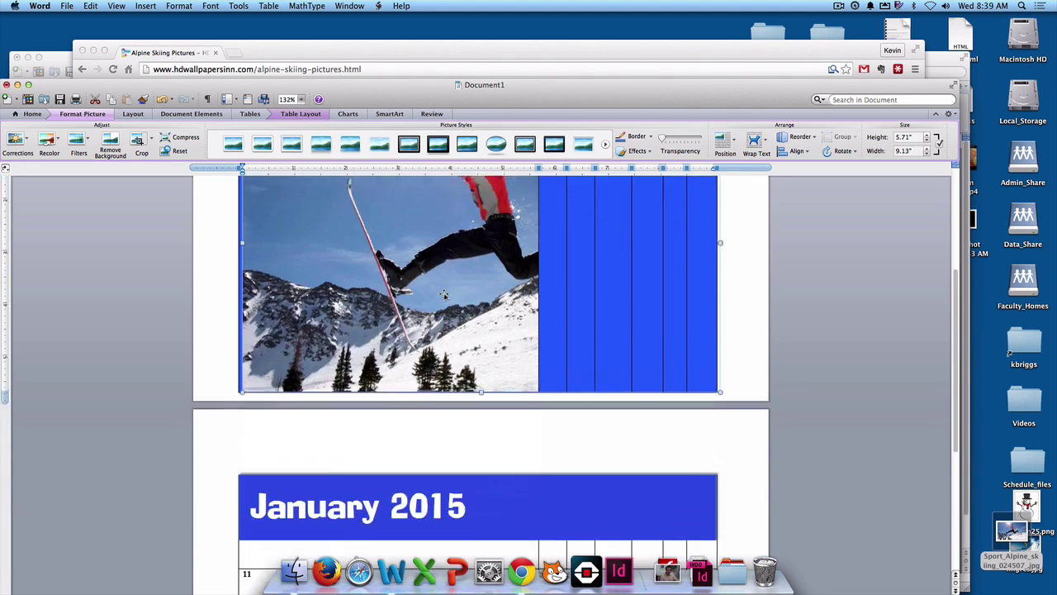
pyautogui.scroll(5, 438, 302)
pyautogui.scroll(-2, 444, 306)
pyautogui.click(754, 149)
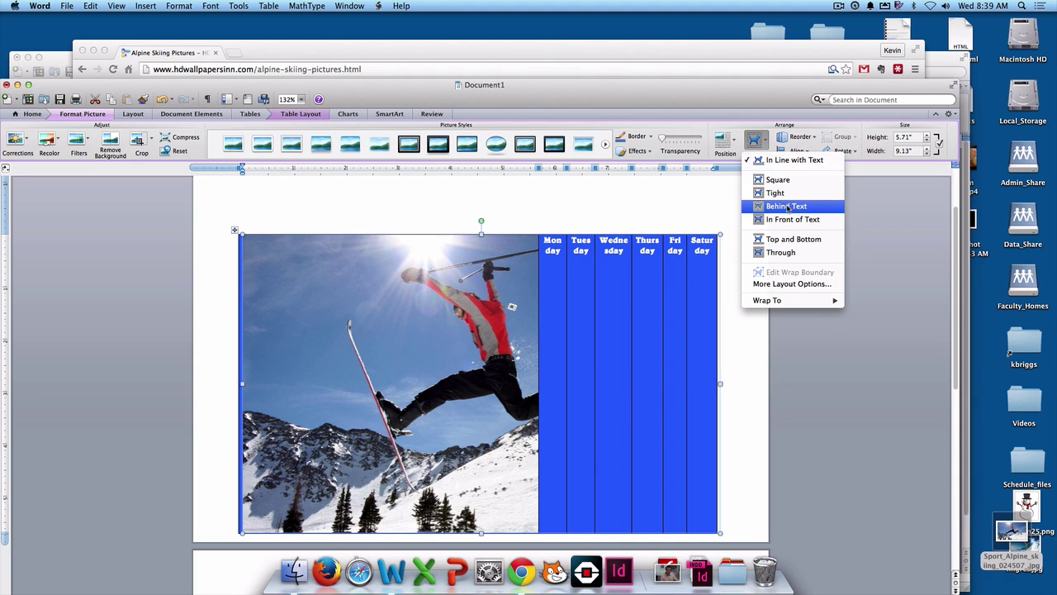
# - Set the skiing photo to Behind Text and maximise the Word window
pyautogui.click(785, 207)
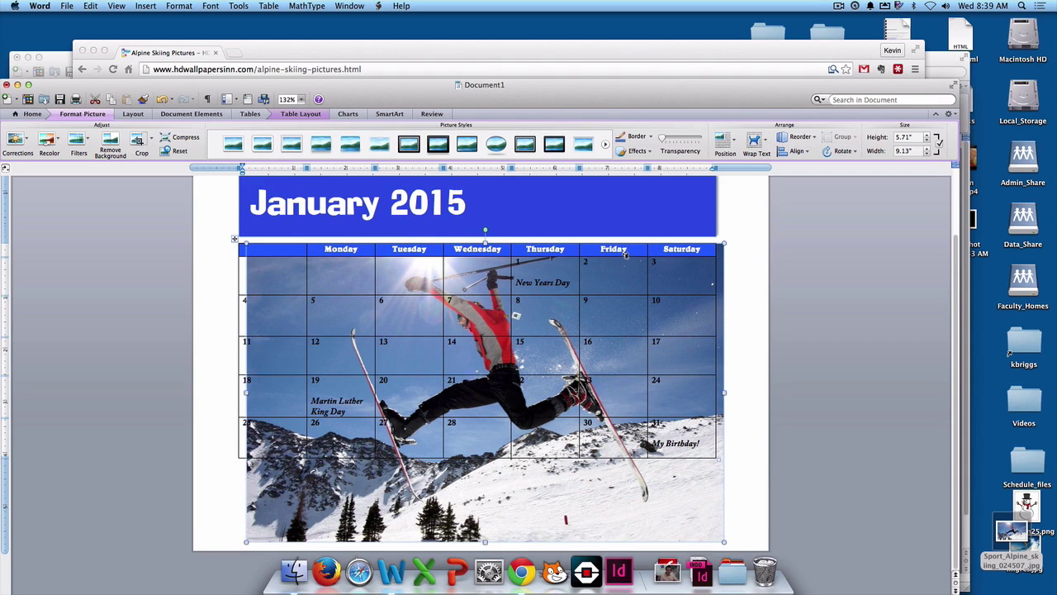
pyautogui.scroll(1, 625, 255)
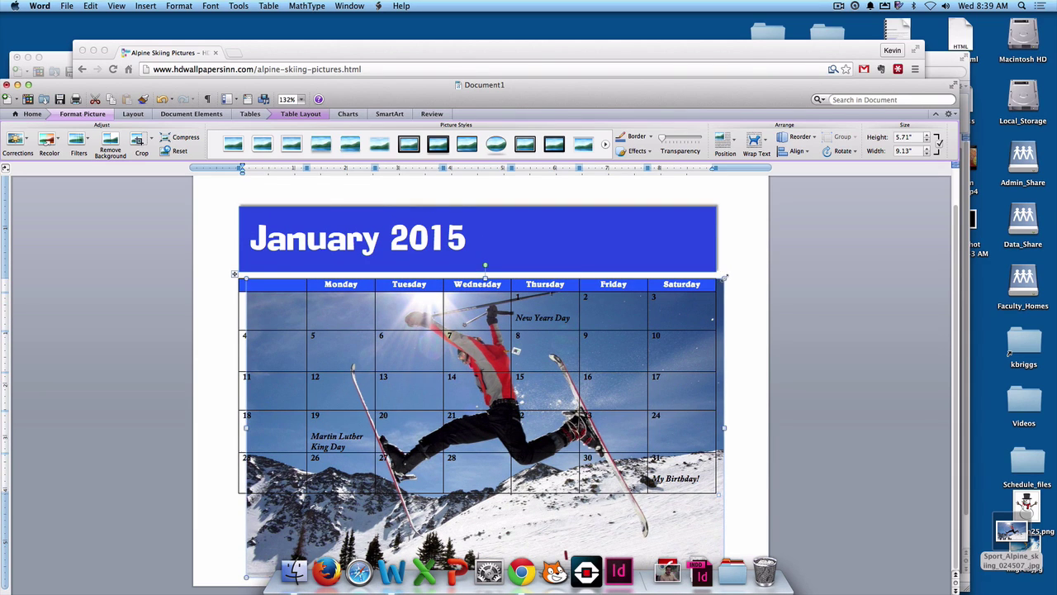
pyautogui.moveTo(724, 278); pyautogui.dragTo(732, 248)
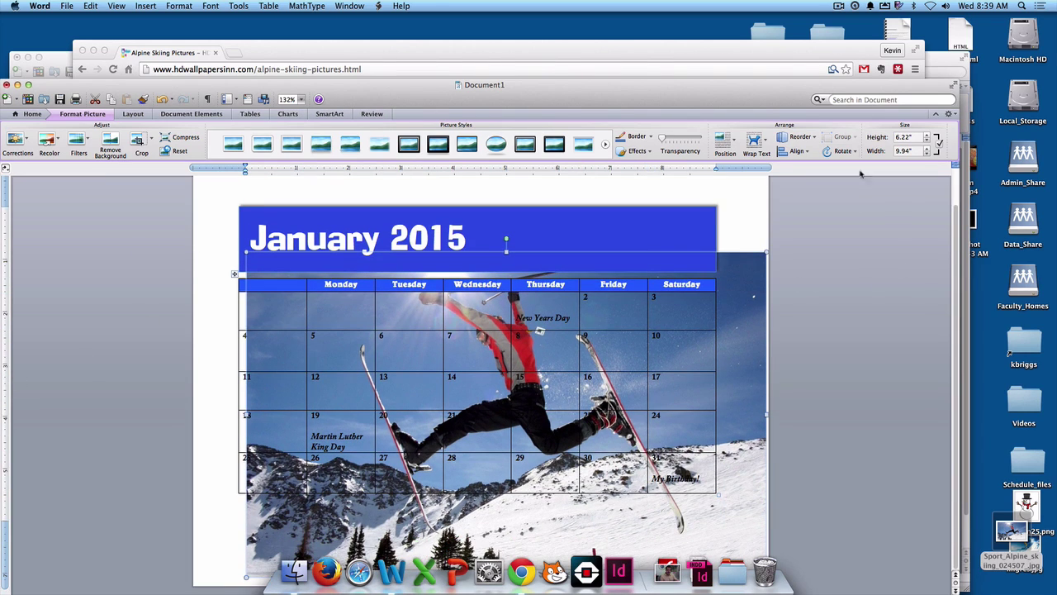
pyautogui.doubleClick(779, 86)
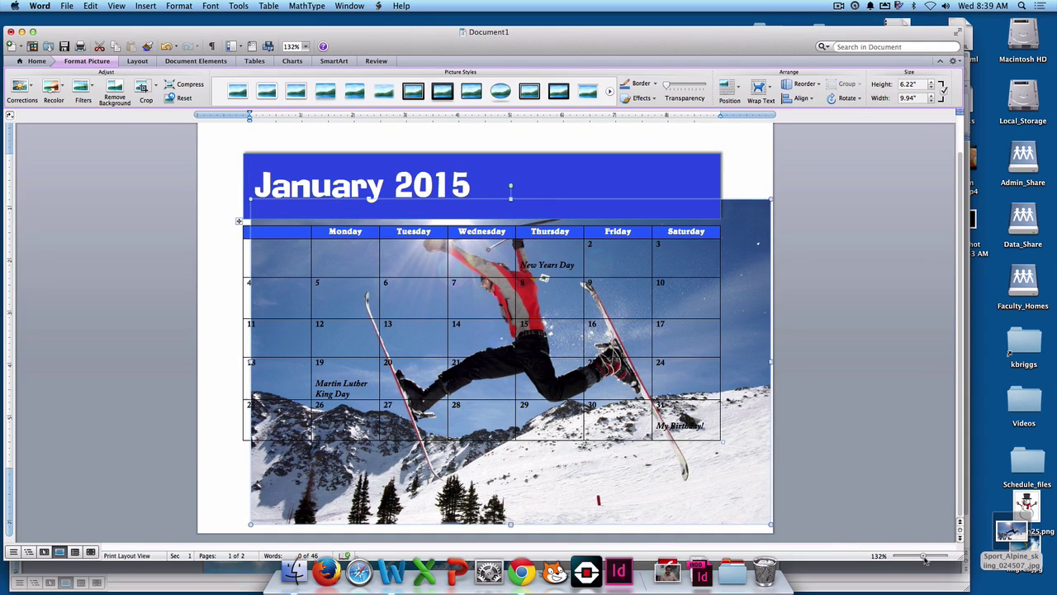
# - Stretch the photo to cover the whole page at 8.59" by 11.38"
pyautogui.moveTo(925, 560); pyautogui.dragTo(921, 555)
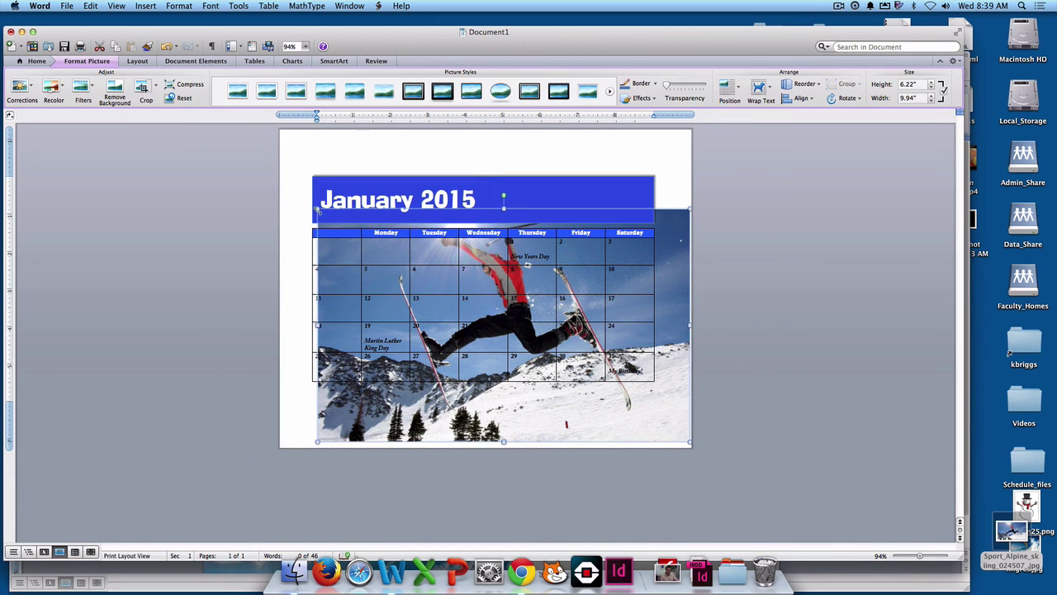
pyautogui.moveTo(318, 210); pyautogui.dragTo(305, 184)
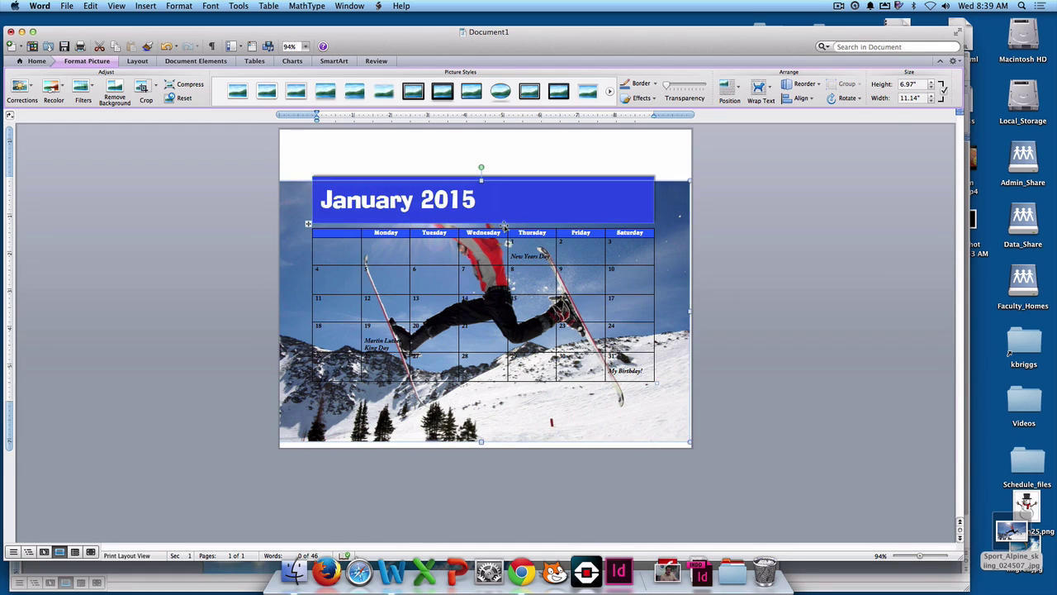
pyautogui.moveTo(500, 405); pyautogui.dragTo(502, 415)
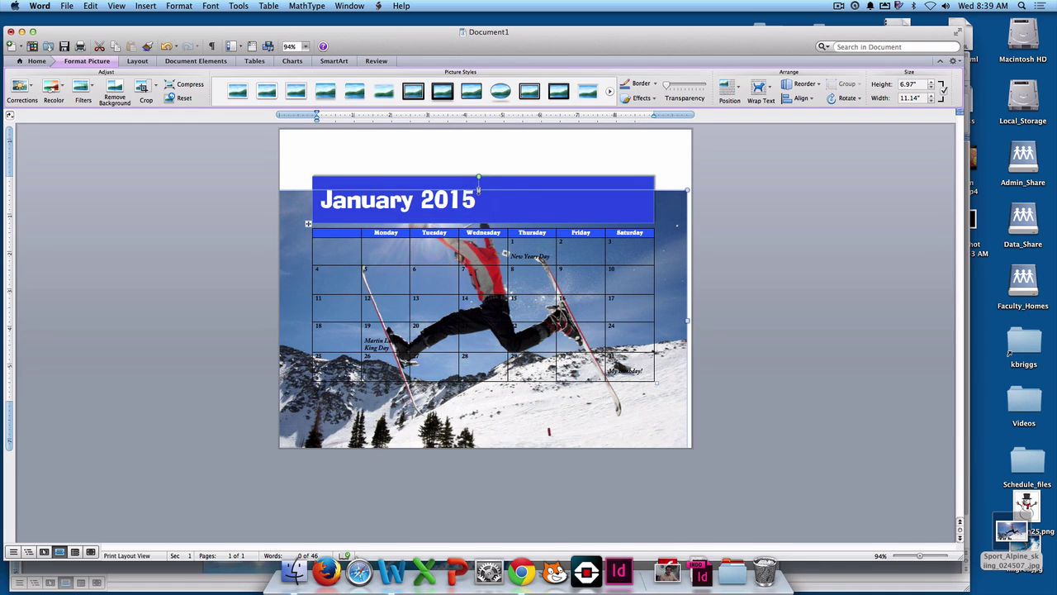
pyautogui.moveTo(479, 188); pyautogui.dragTo(476, 131)
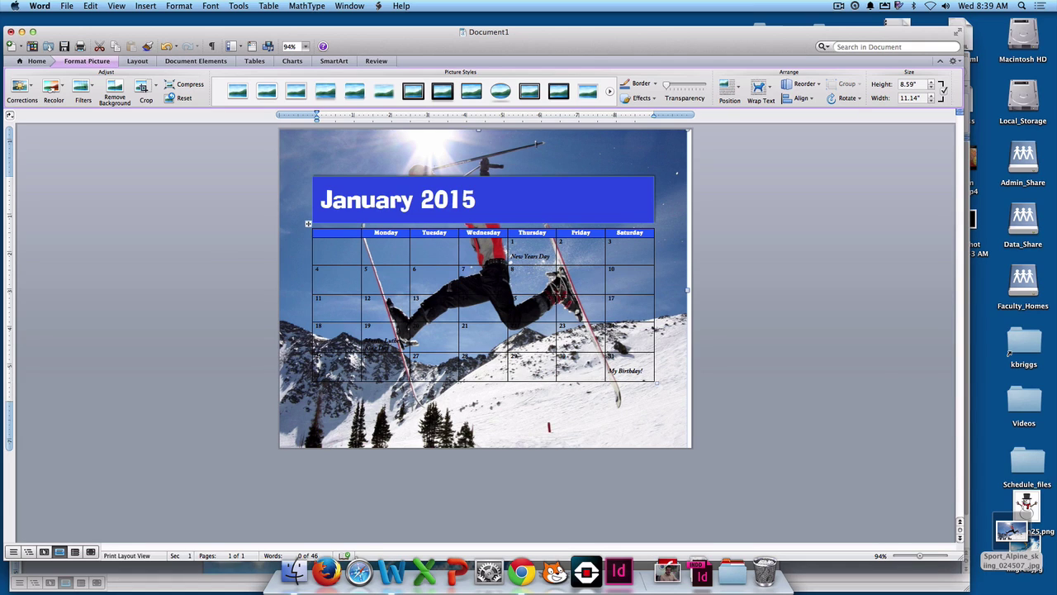
pyautogui.moveTo(686, 290); pyautogui.dragTo(700, 299)
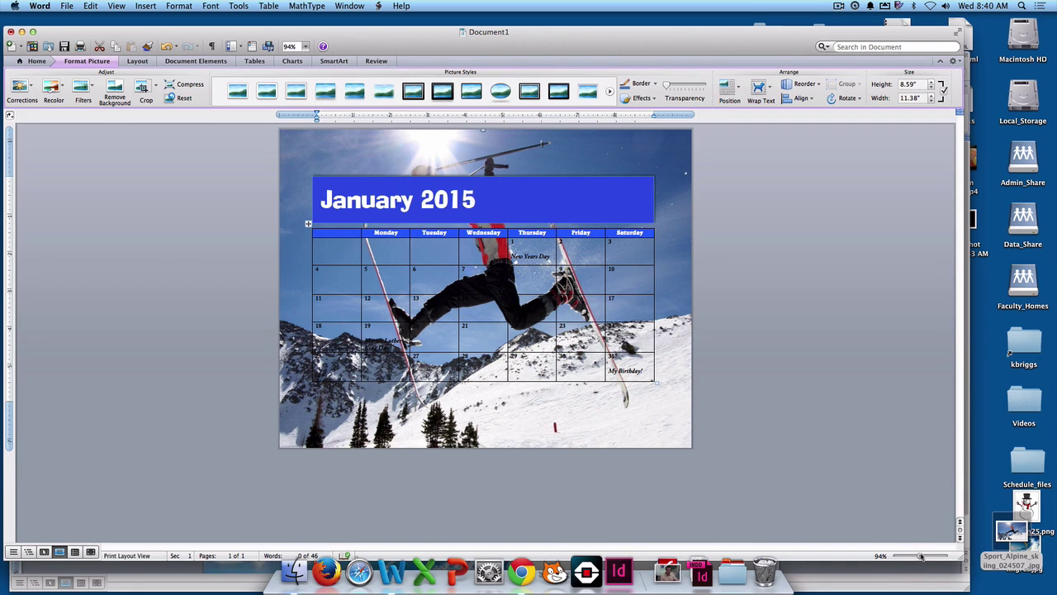
pyautogui.moveTo(921, 556); pyautogui.dragTo(923, 558)
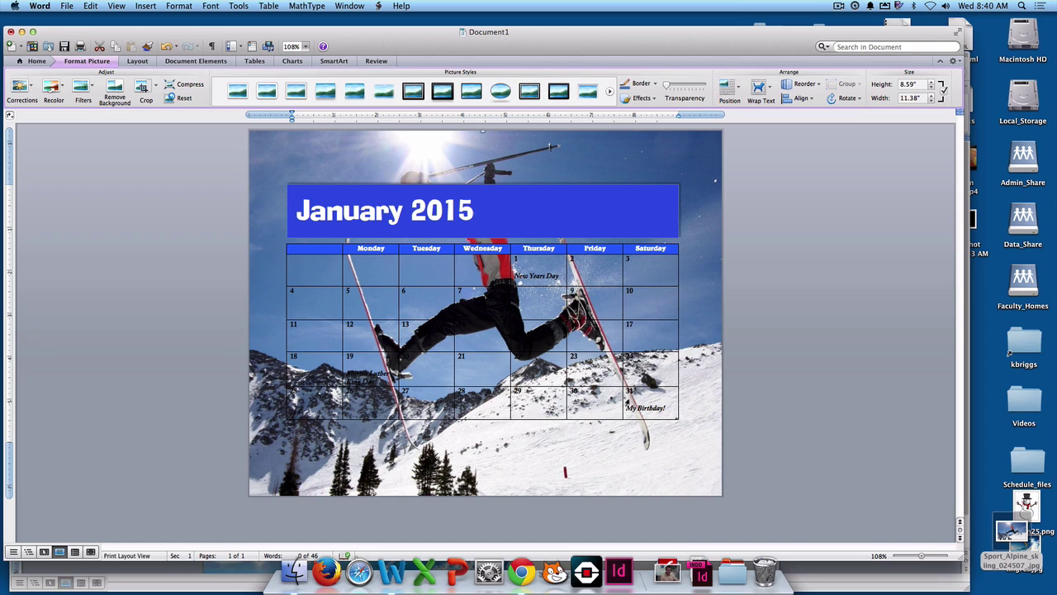
# - Select all the calendar's date cells and give them white shading
pyautogui.click(636, 394)
pyautogui.moveTo(640, 394); pyautogui.dragTo(313, 275)
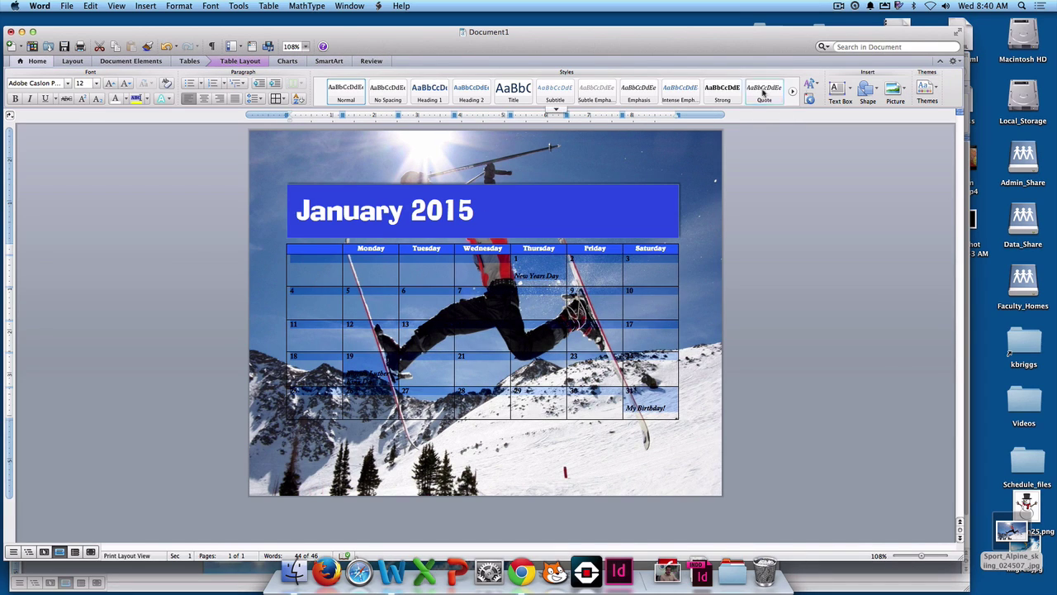
pyautogui.click(189, 61)
pyautogui.click(789, 83)
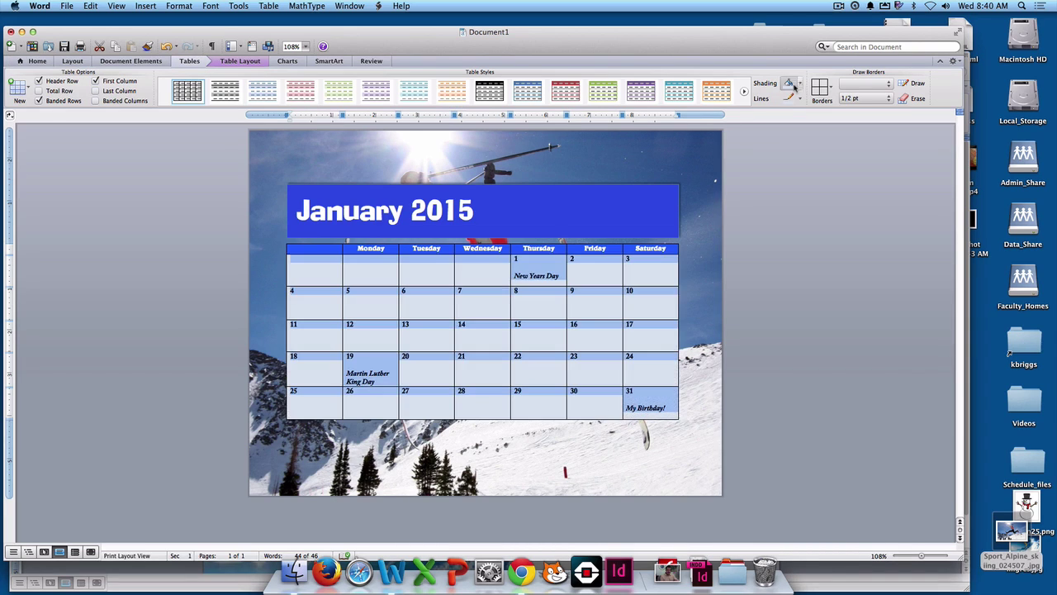
pyautogui.click(798, 83)
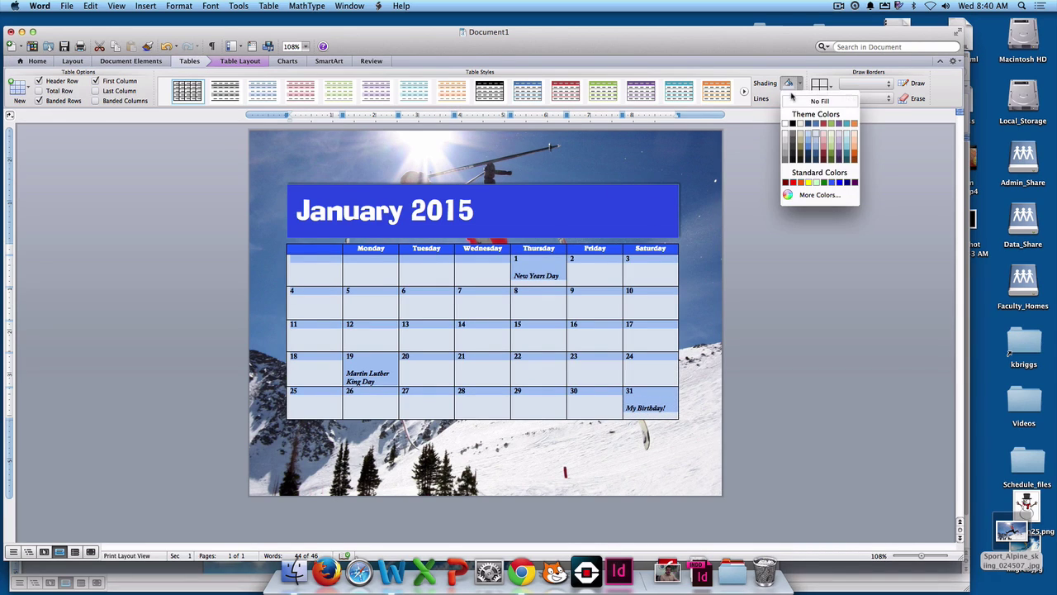
pyautogui.click(791, 123)
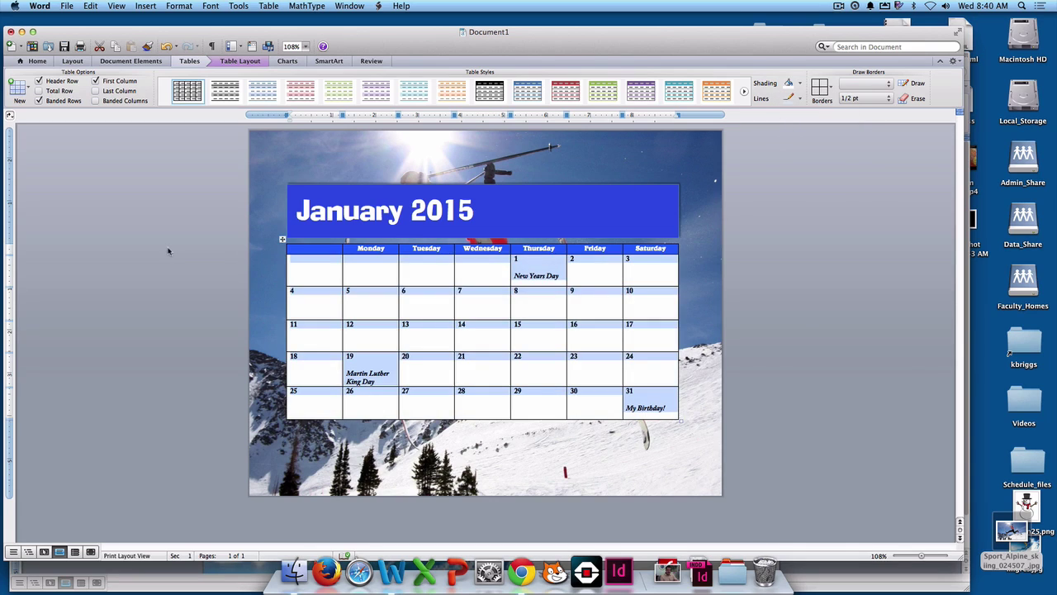
pyautogui.click(264, 240)
pyautogui.click(261, 253)
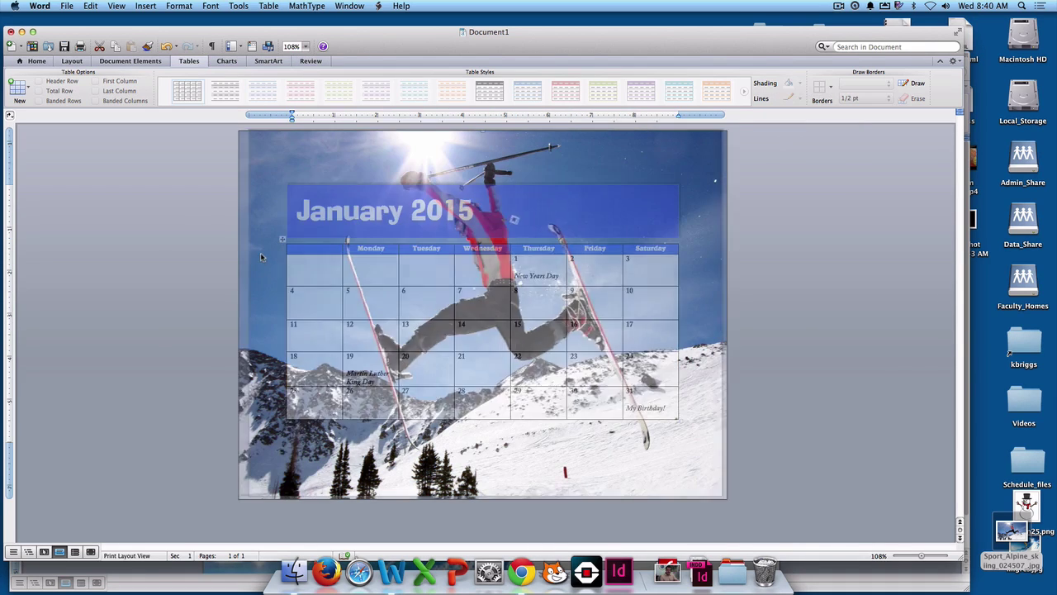
# - Drag the January 2015 banner's Transparency slider right, then switch over to Chrome
pyautogui.click(36, 61)
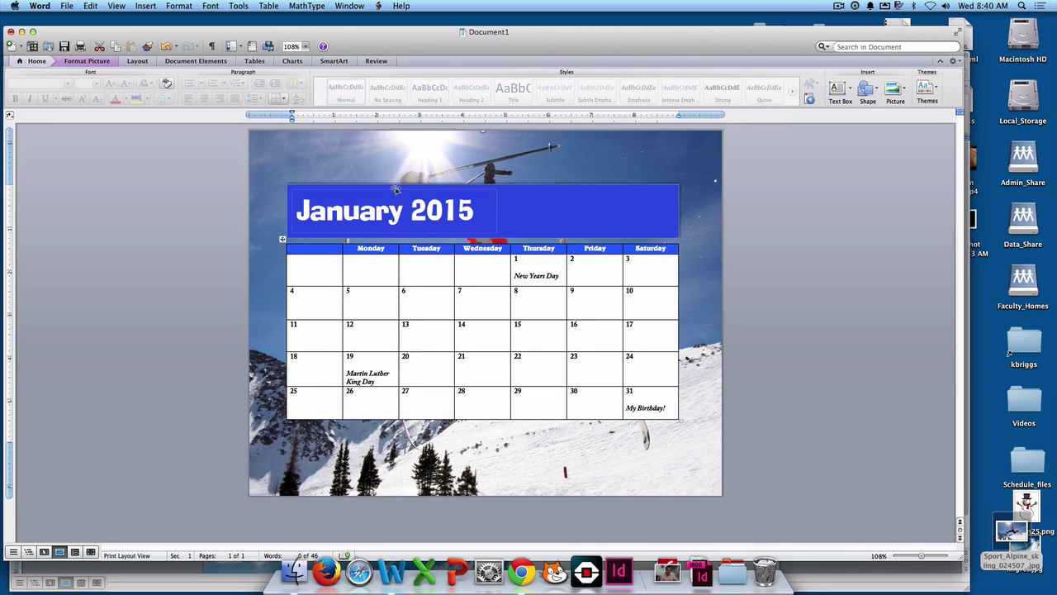
pyautogui.click(537, 210)
pyautogui.click(76, 64)
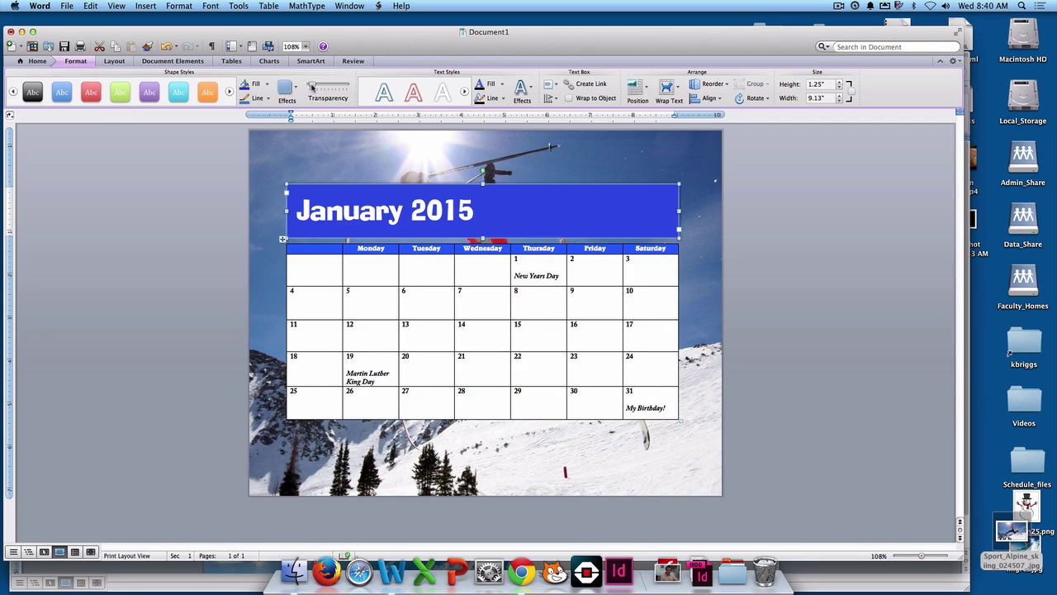
pyautogui.moveTo(311, 87); pyautogui.dragTo(322, 88)
pyautogui.click(522, 572)
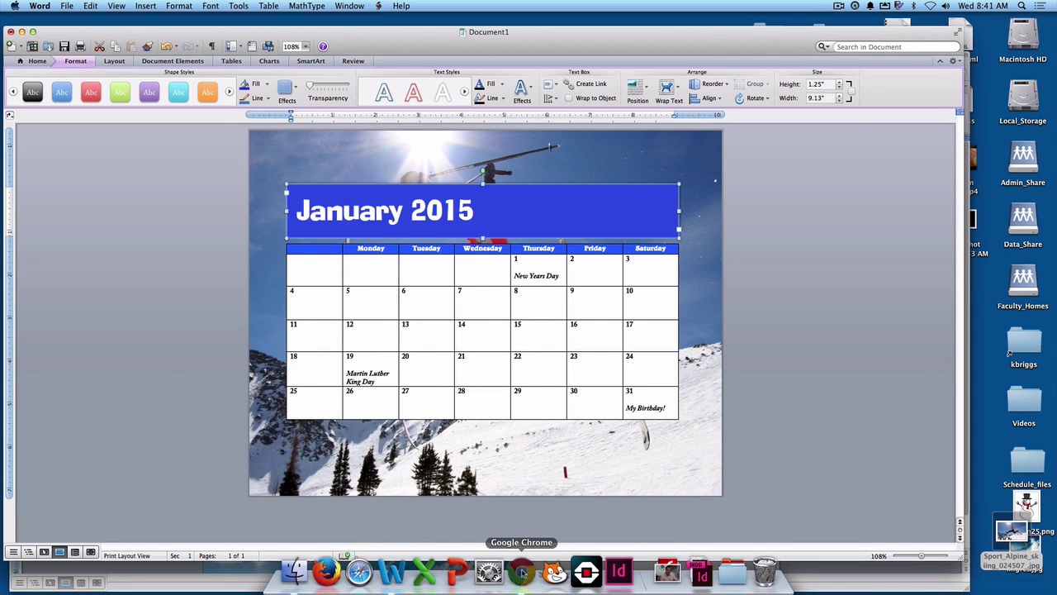
pyautogui.click(281, 70)
pyautogui.write('s')
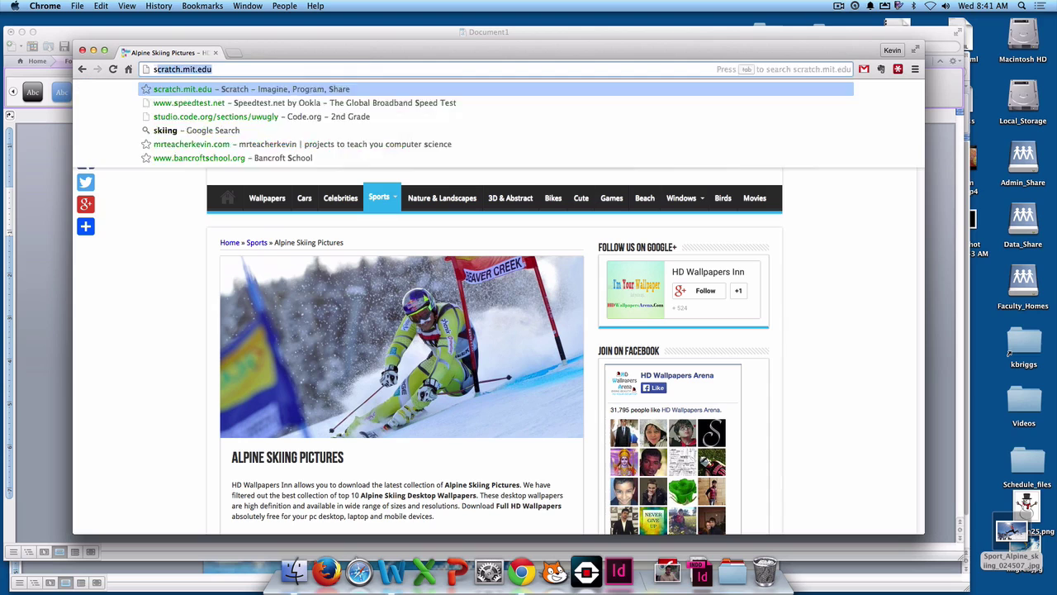
pyautogui.write('nowman')
pyautogui.press('Return')
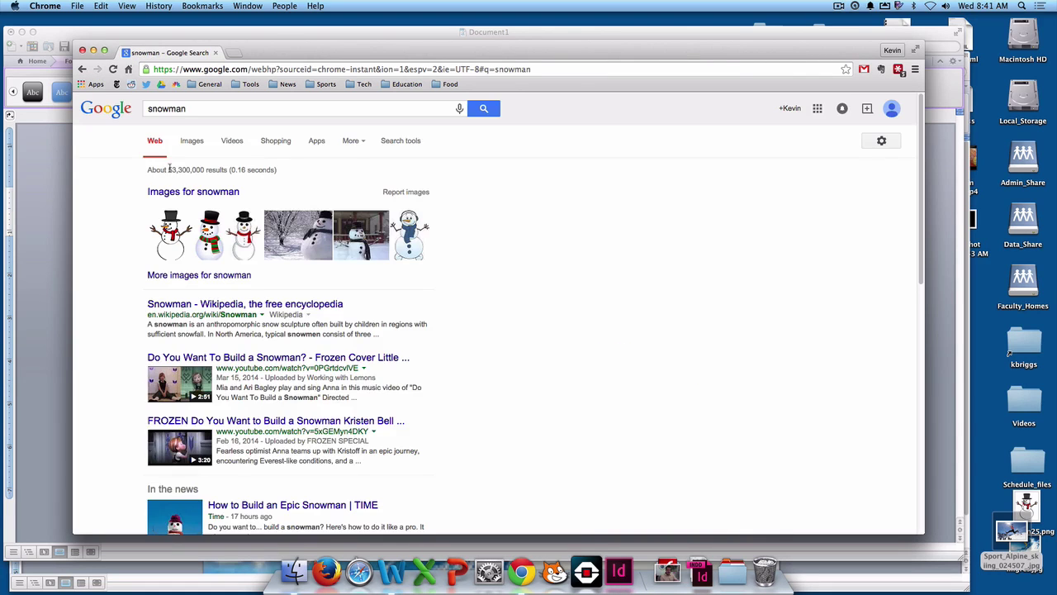
pyautogui.click(301, 235)
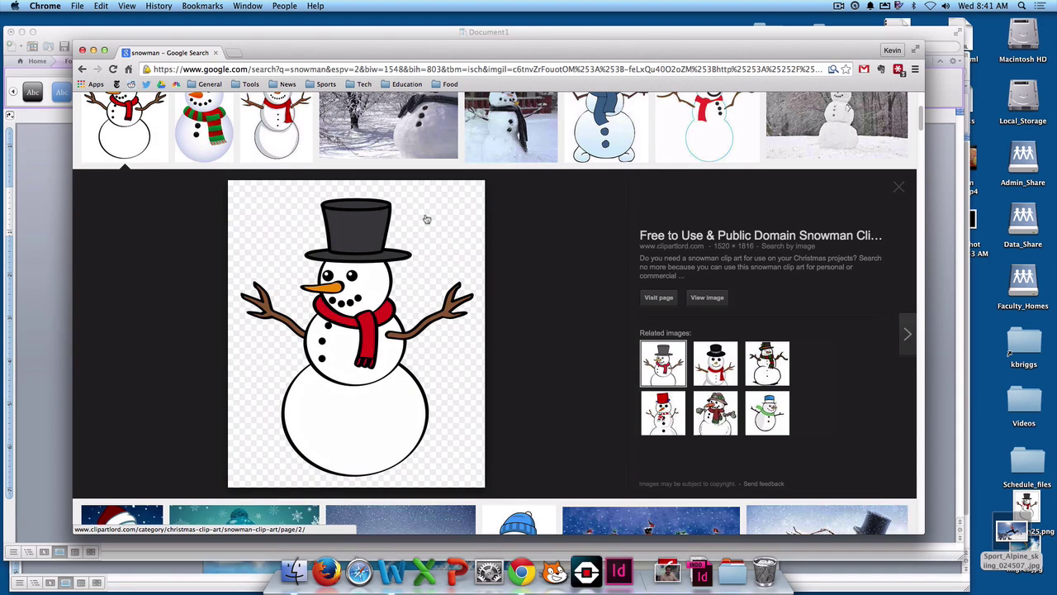
pyautogui.scroll(2, 436, 224)
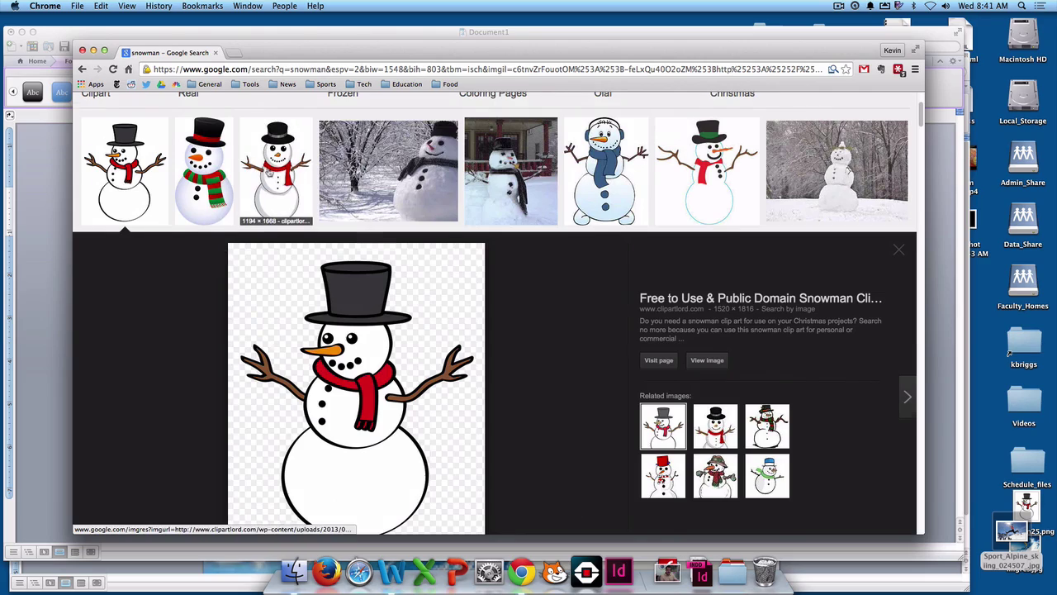
pyautogui.click(273, 174)
pyautogui.scroll(2, 276, 198)
pyautogui.click(202, 178)
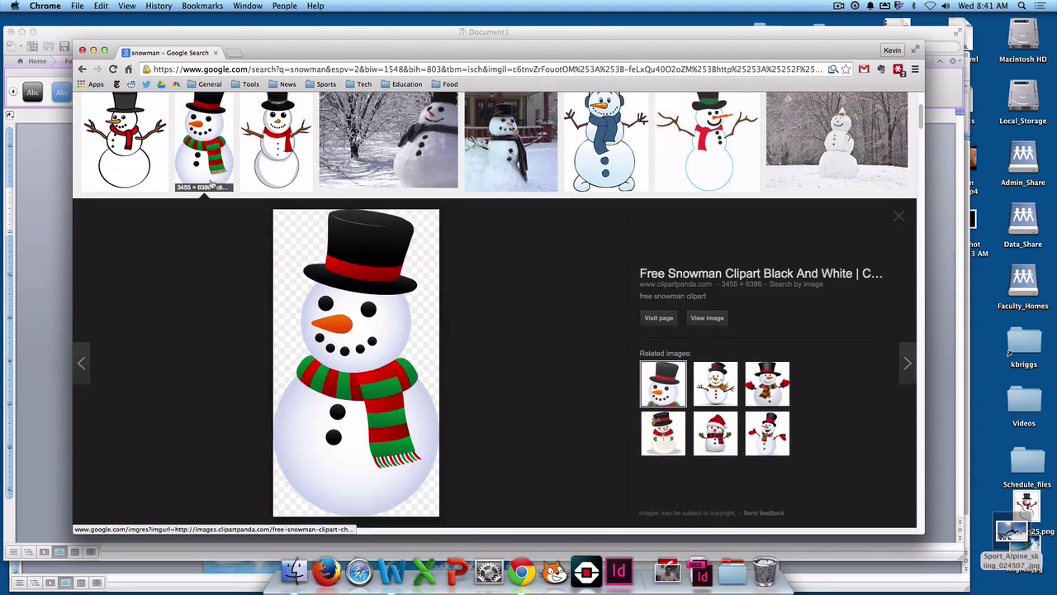
pyautogui.scroll(2, 213, 187)
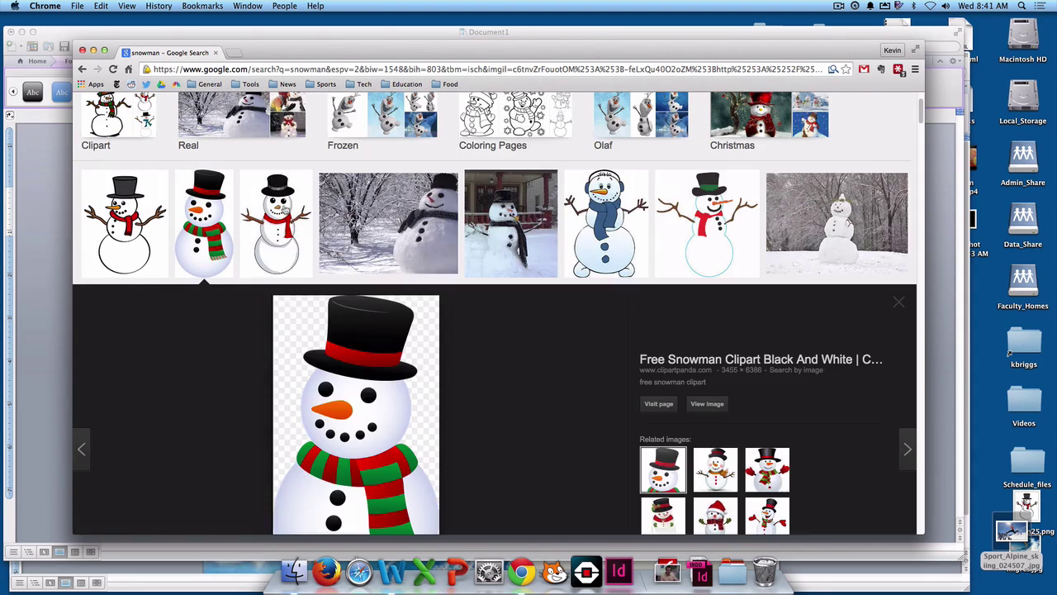
pyautogui.click(585, 241)
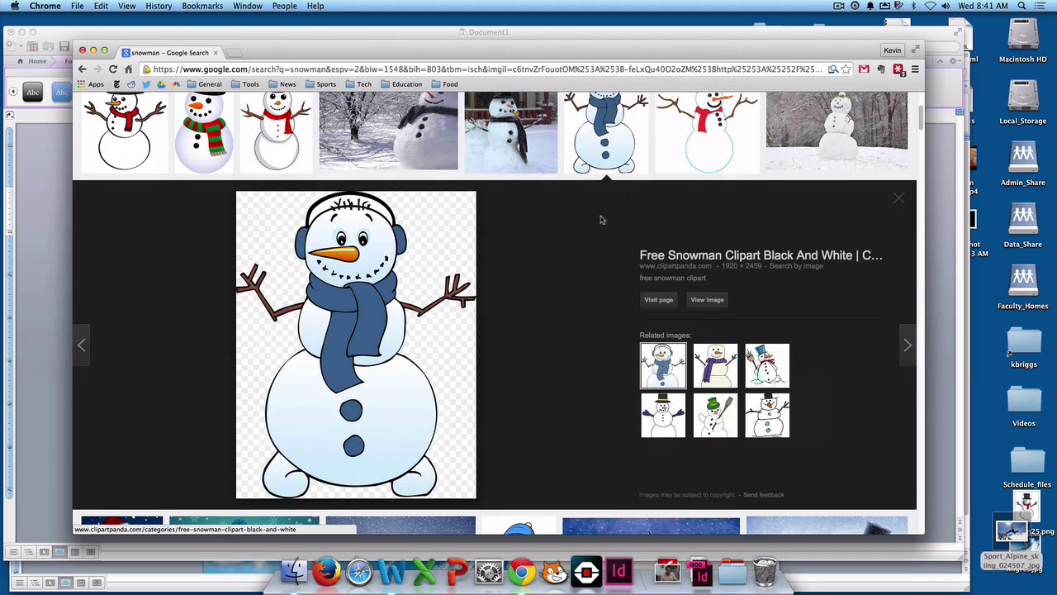
pyautogui.click(674, 154)
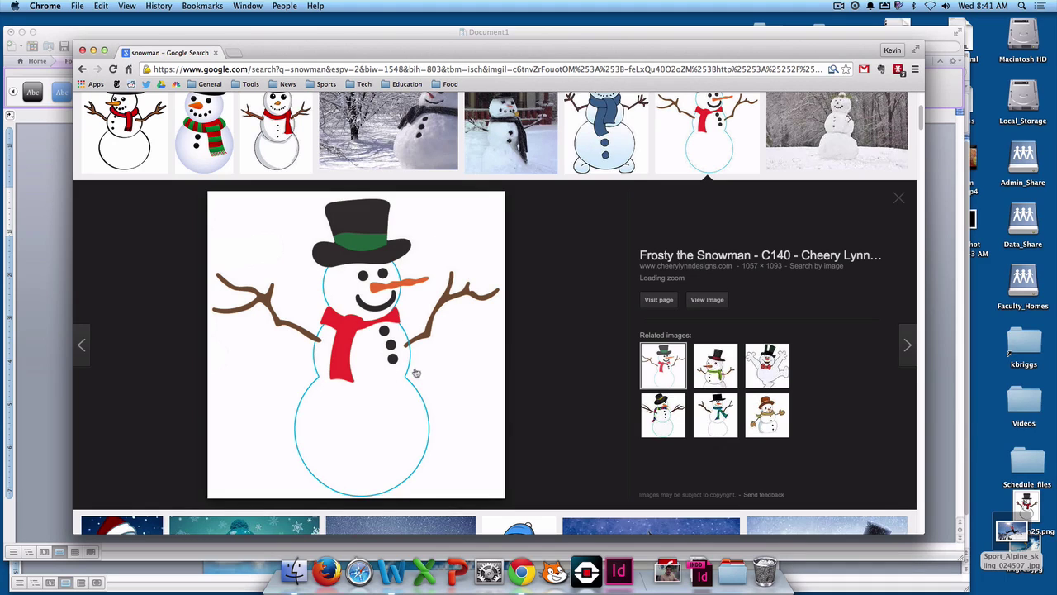
pyautogui.scroll(5, 529, 295)
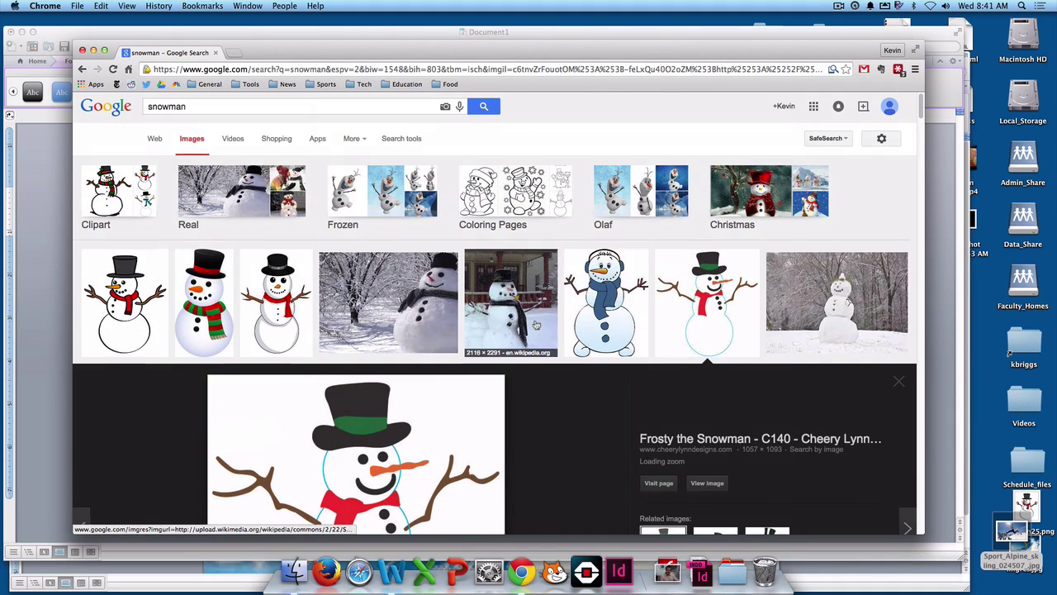
pyautogui.scroll(-3, 536, 324)
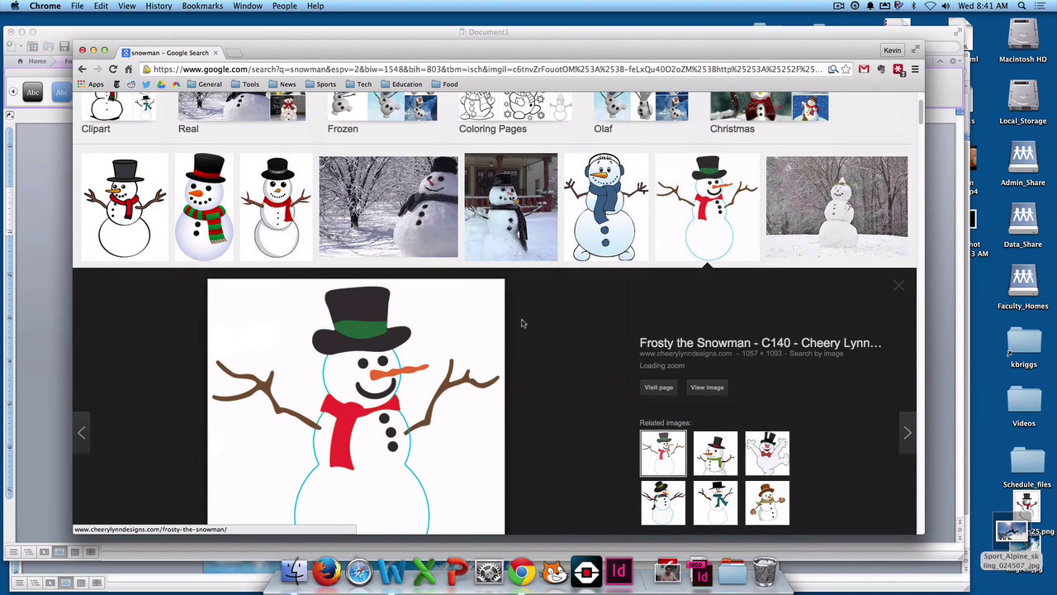
pyautogui.scroll(-1, 522, 323)
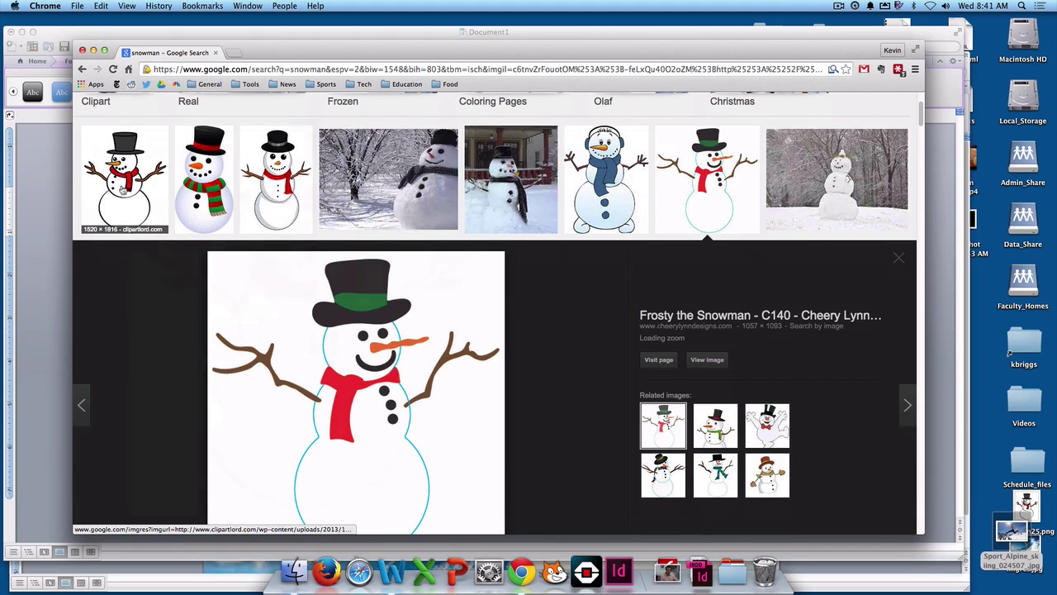
pyautogui.click(121, 188)
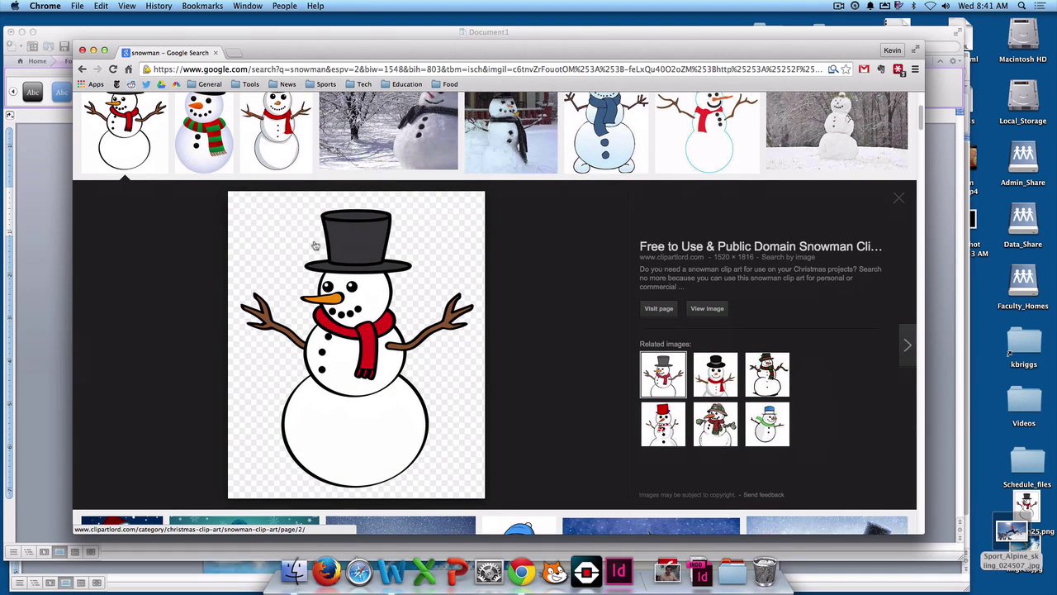
pyautogui.scroll(1, 444, 256)
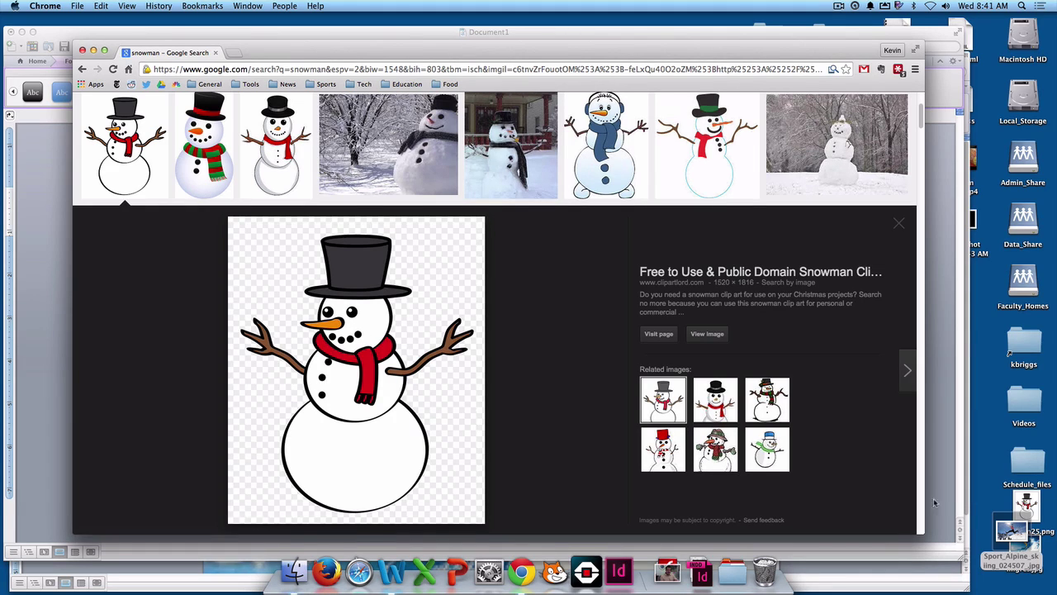
pyautogui.click(68, 194)
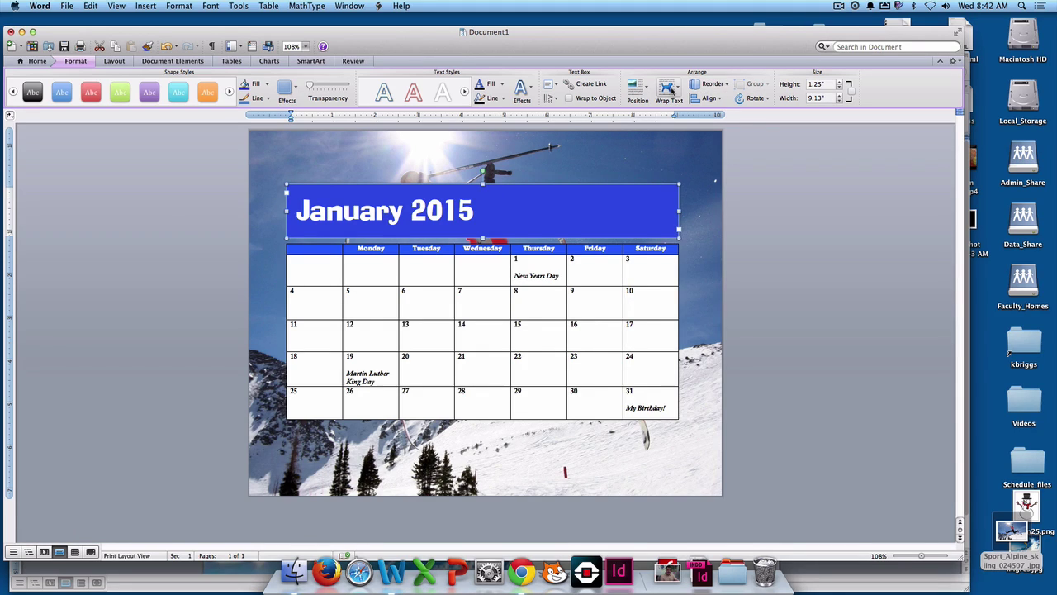
# - Insert the snowman25.png clip art from the Desktop into the calendar document
pyautogui.click(37, 61)
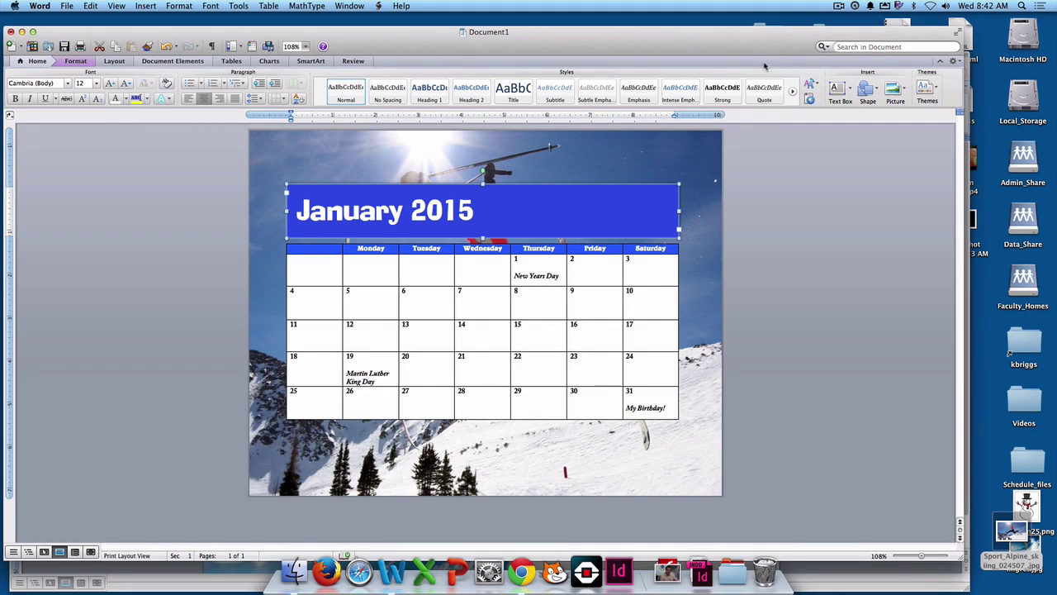
pyautogui.click(893, 88)
pyautogui.click(912, 121)
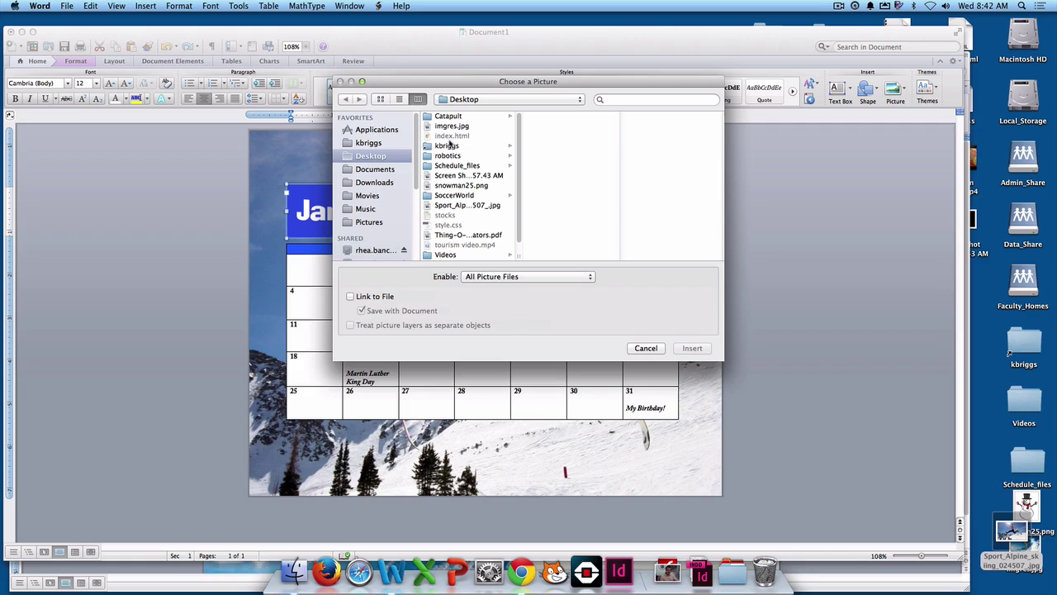
pyautogui.click(460, 185)
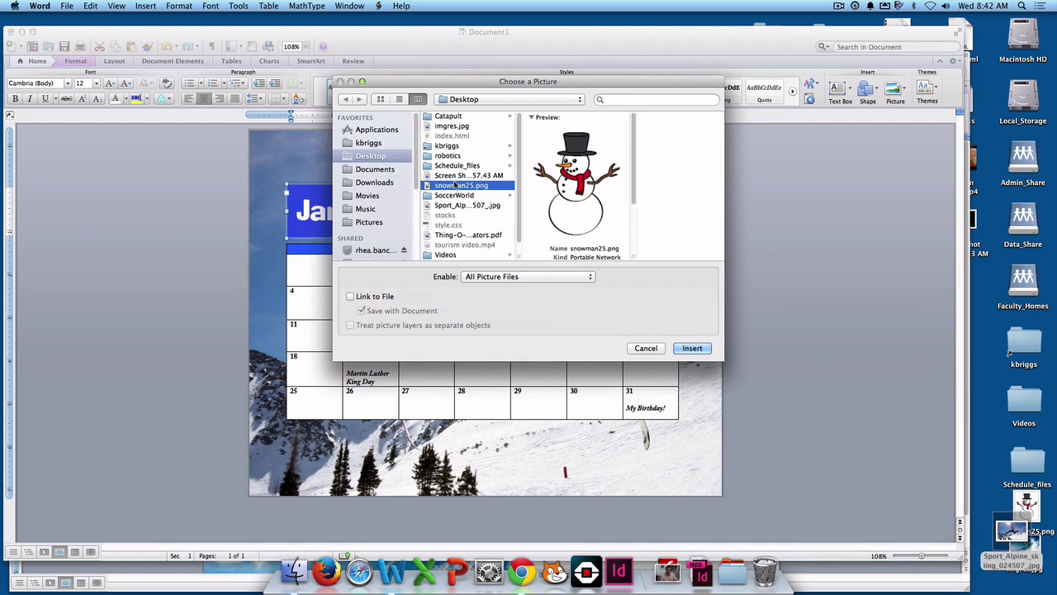
pyautogui.click(691, 348)
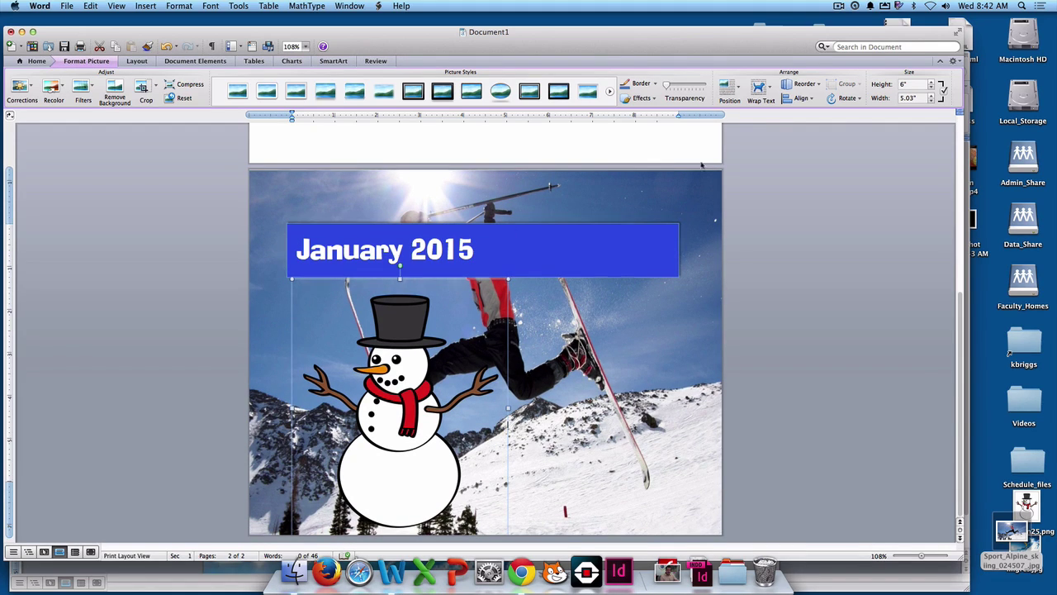
# - Set the snowman's wrapping to In Front of Text and move it up over the calendar
pyautogui.click(761, 91)
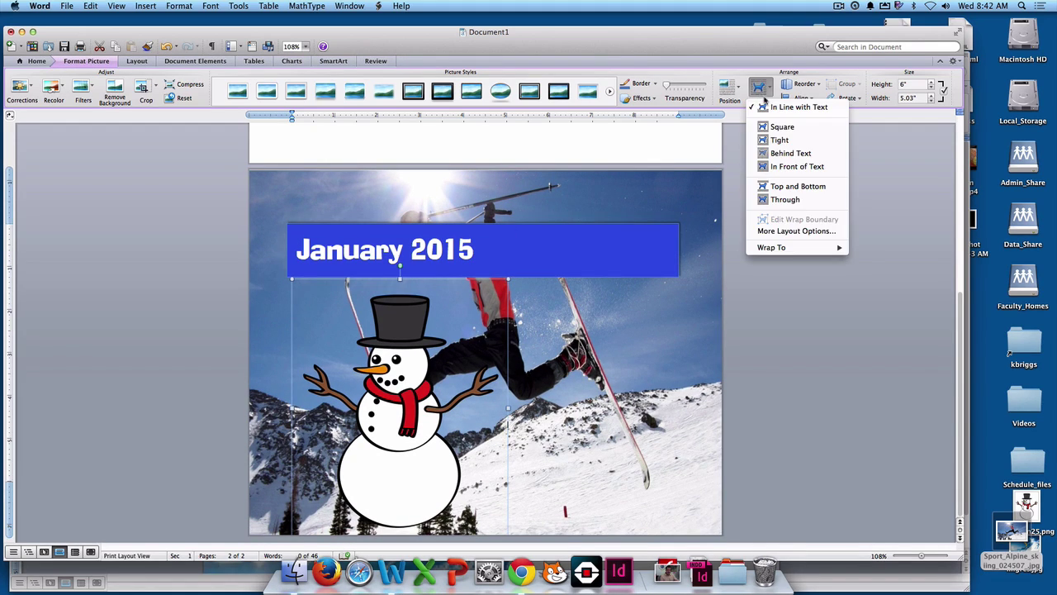
pyautogui.click(794, 167)
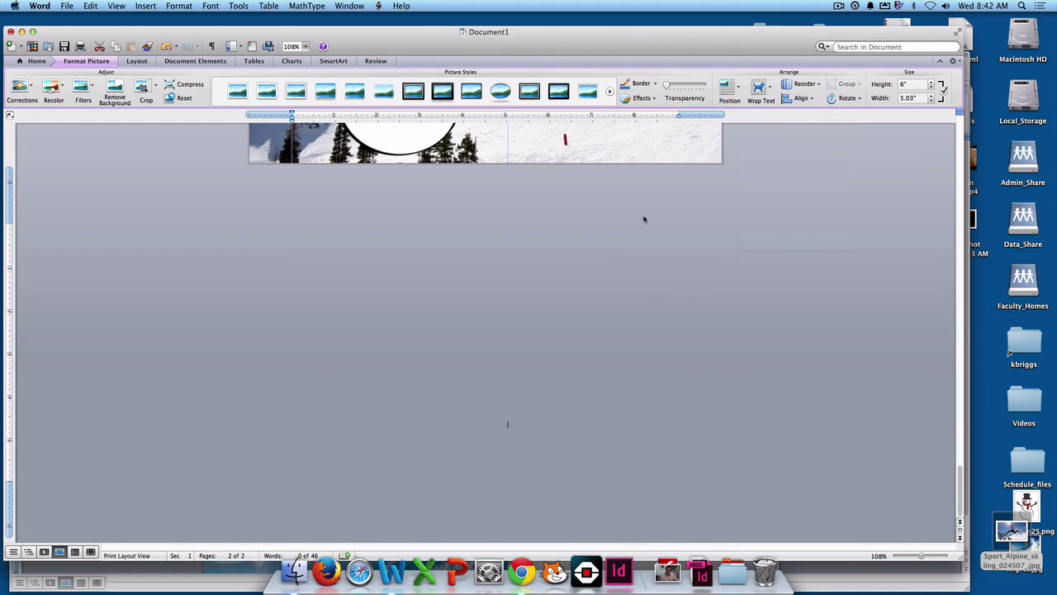
pyautogui.scroll(8, 642, 216)
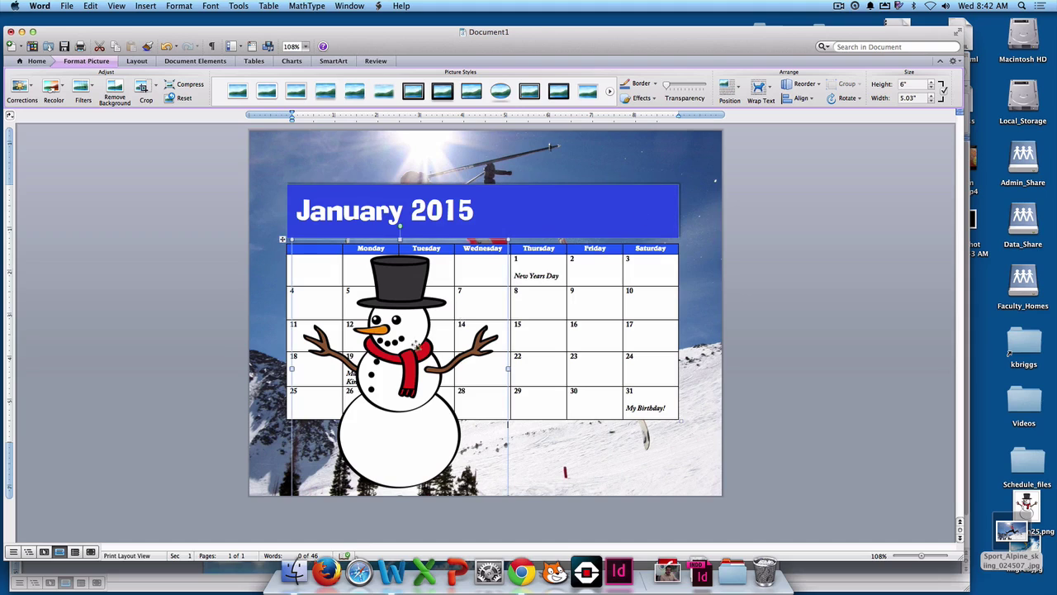
pyautogui.moveTo(416, 342); pyautogui.dragTo(556, 272)
# - Shrink the snowman and fit it into the right corner of the blue January 2015 banner
pyautogui.moveTo(668, 405); pyautogui.dragTo(653, 254)
pyautogui.moveTo(607, 223); pyautogui.dragTo(624, 215)
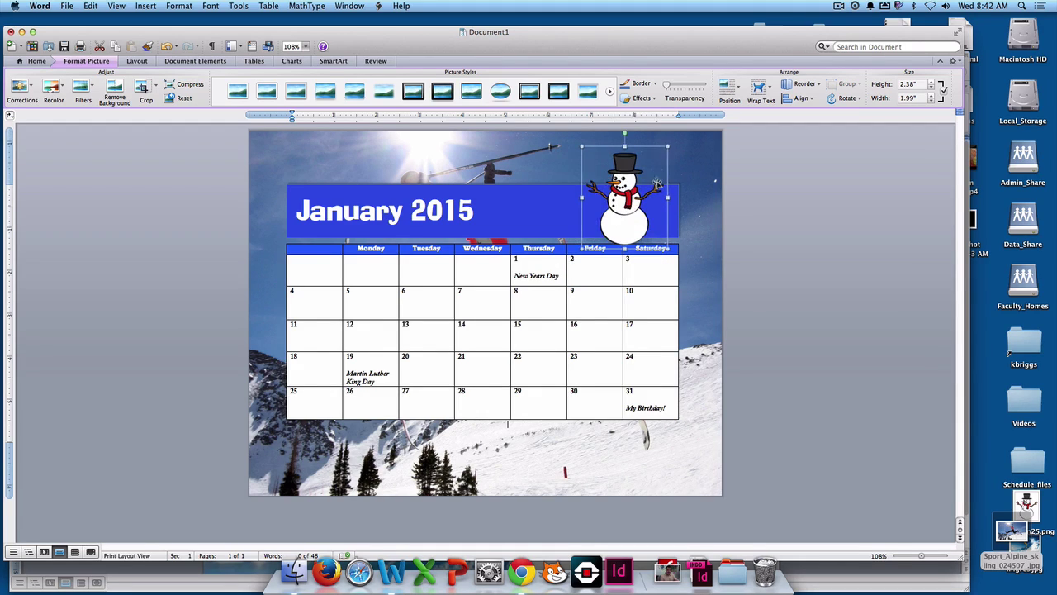
pyautogui.moveTo(666, 147); pyautogui.dragTo(657, 157)
pyautogui.moveTo(621, 202); pyautogui.dragTo(624, 203)
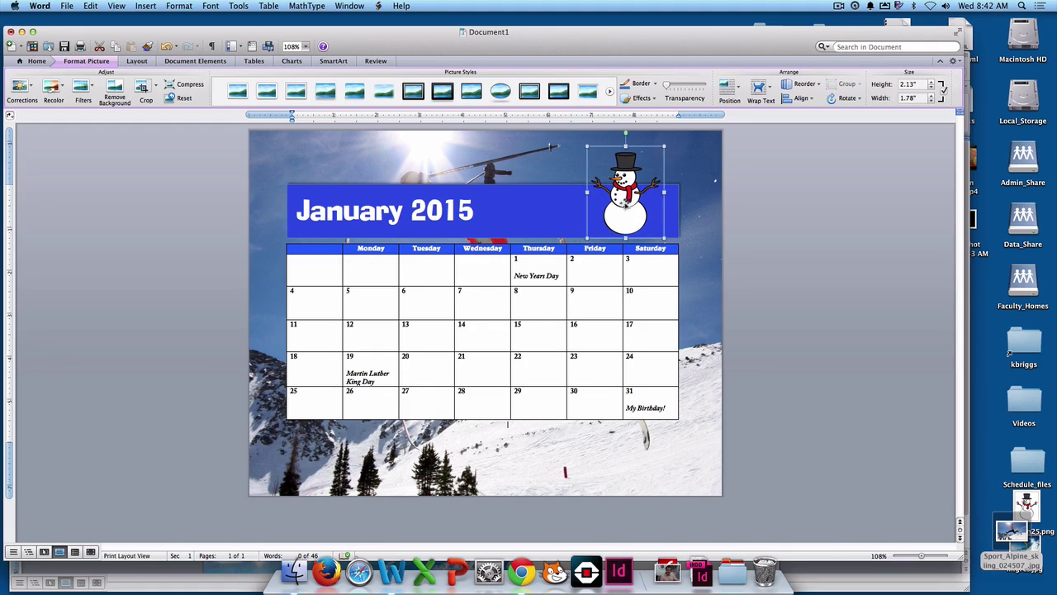
pyautogui.click(679, 211)
pyautogui.click(648, 210)
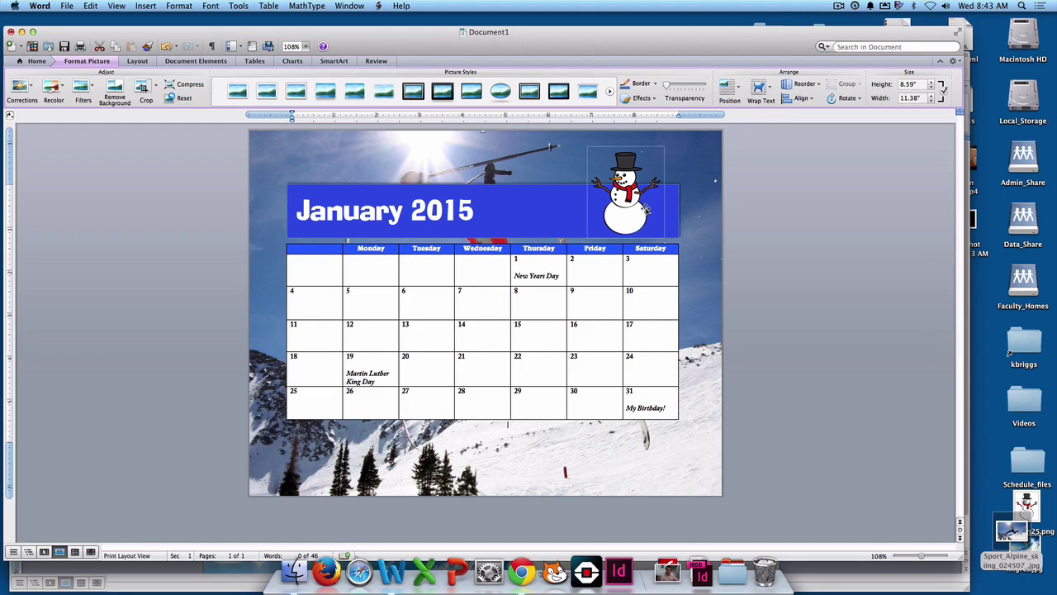
pyautogui.click(767, 198)
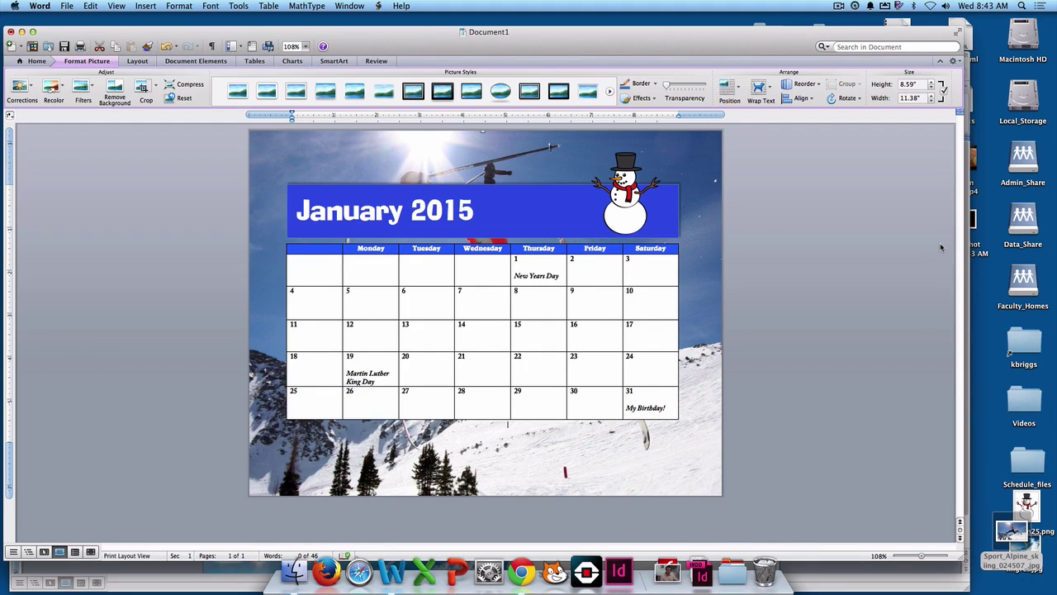